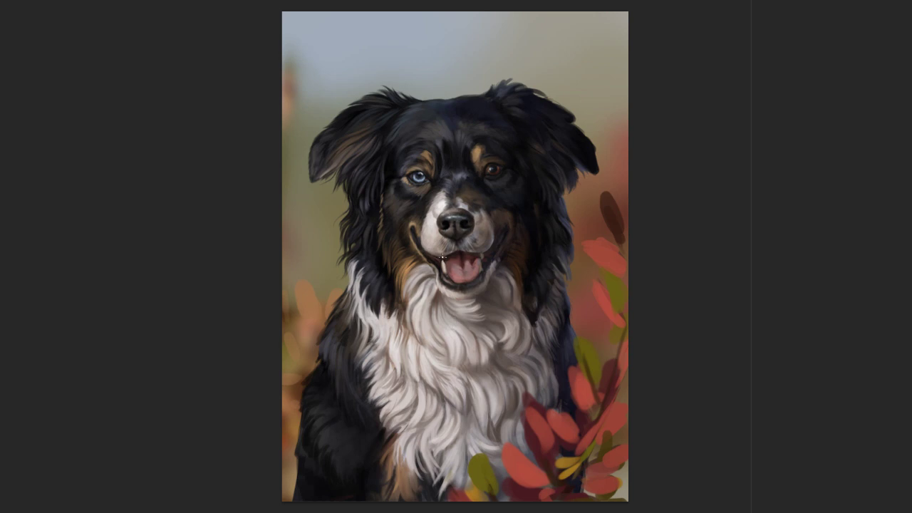
Sample the tooth's colour, then tilt the view briefly and reset it upright
scroll(442, 257, up, 5)
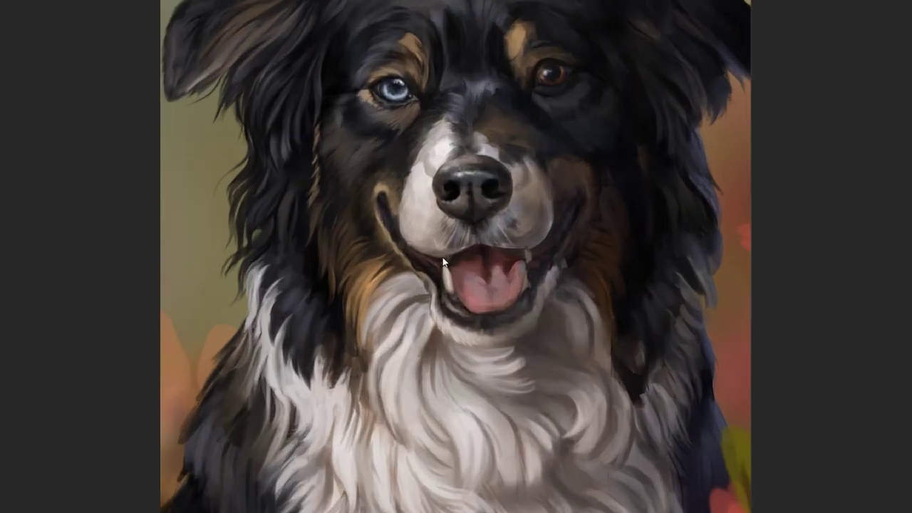
alt+click(523, 278)
scroll(520, 303, up, 3)
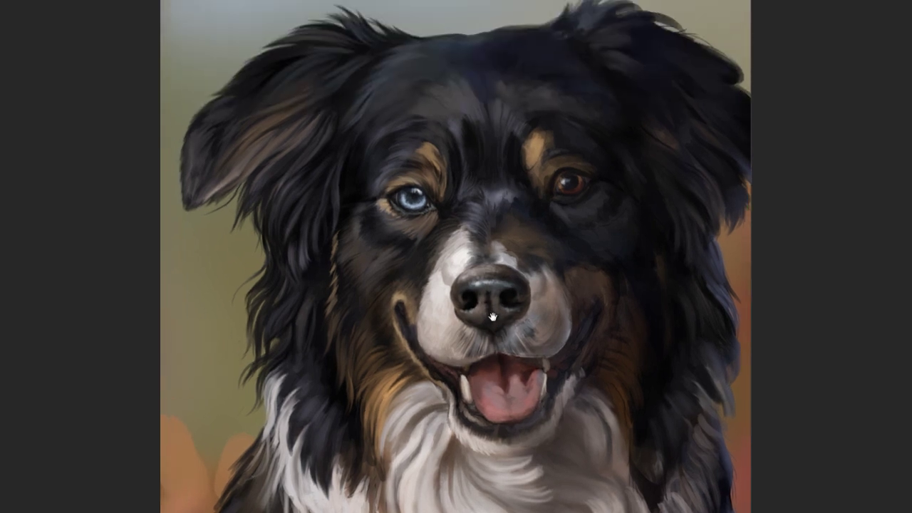
scroll(506, 240, up, 1)
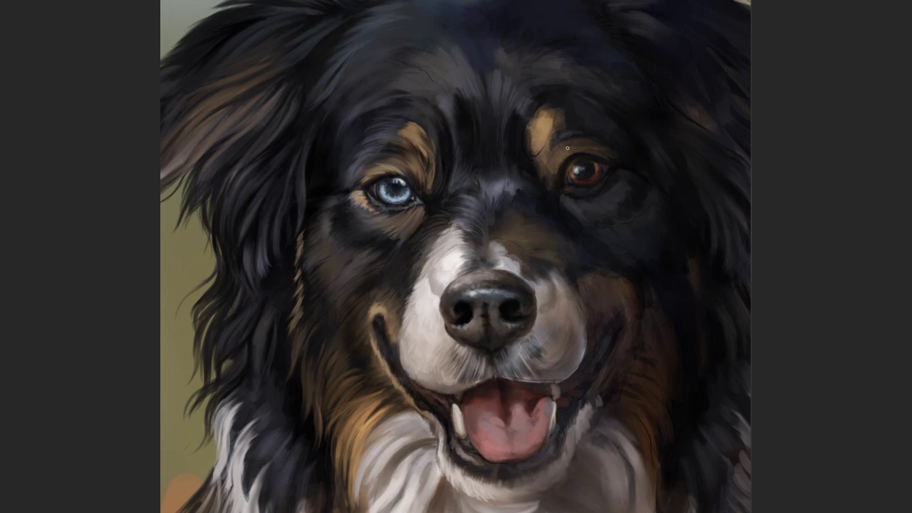
drag(567, 148, 566, 329)
drag(617, 352, 545, 368)
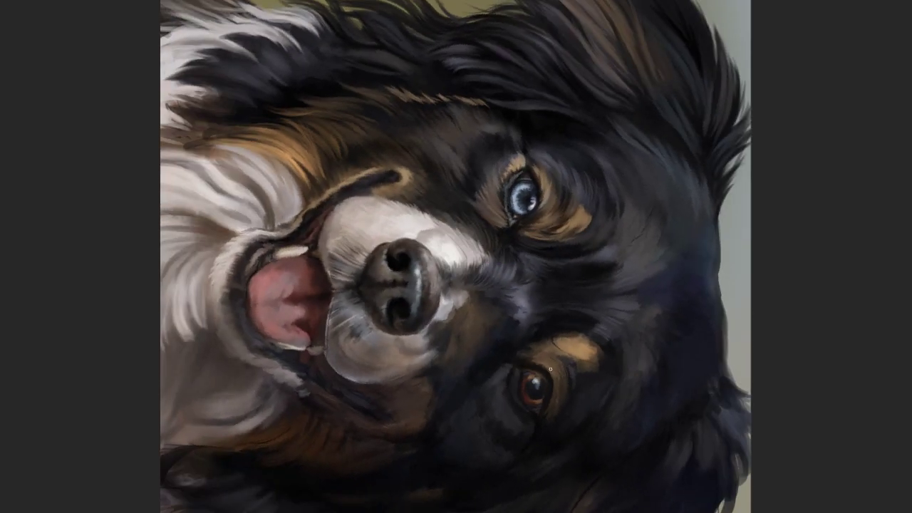
key(Escape)
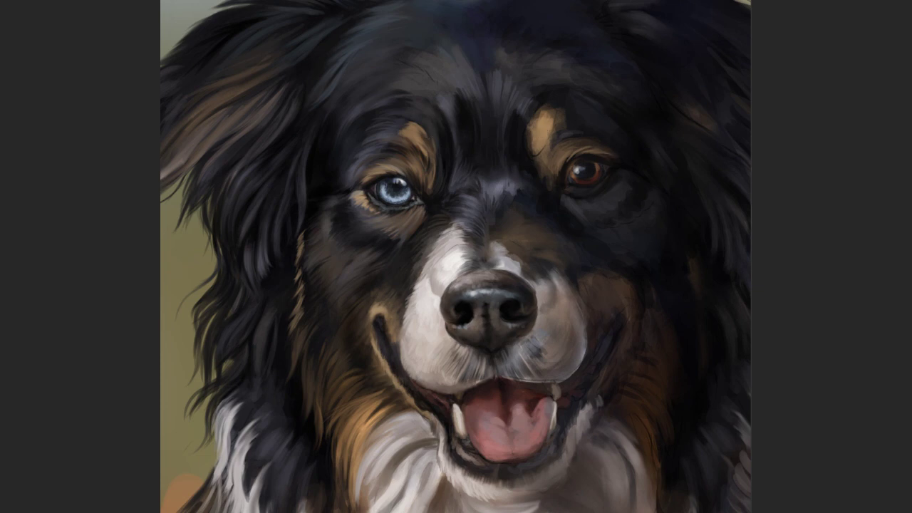
Paint light strokes on the tan brow and at the brown eye's upper corner
drag(559, 129, 550, 152)
drag(529, 147, 534, 160)
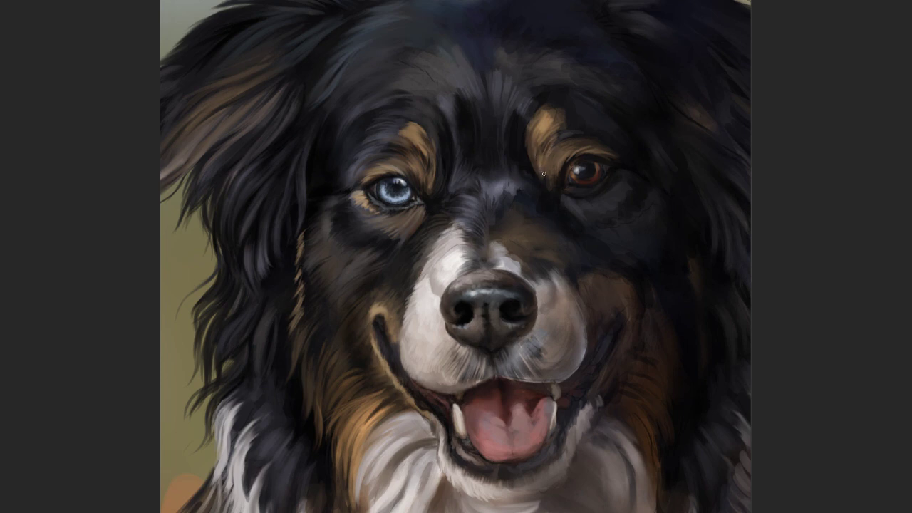
drag(564, 154, 560, 171)
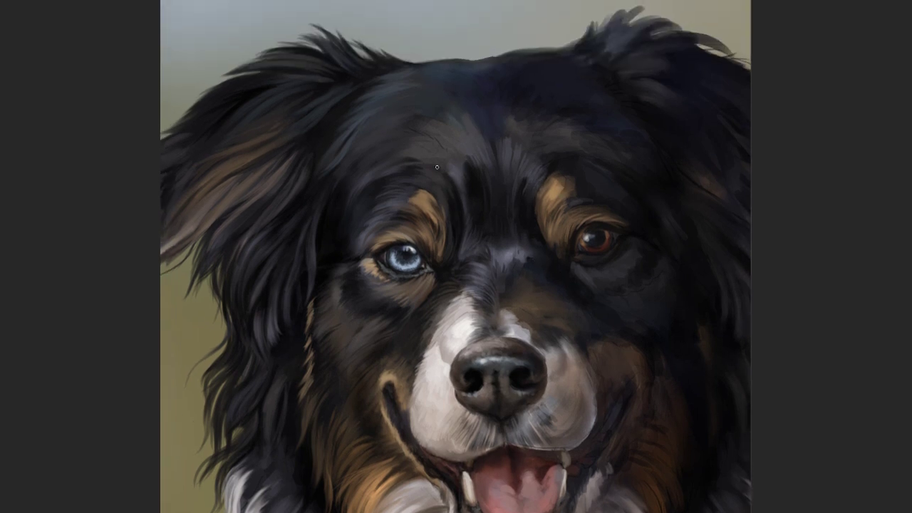
click(470, 118)
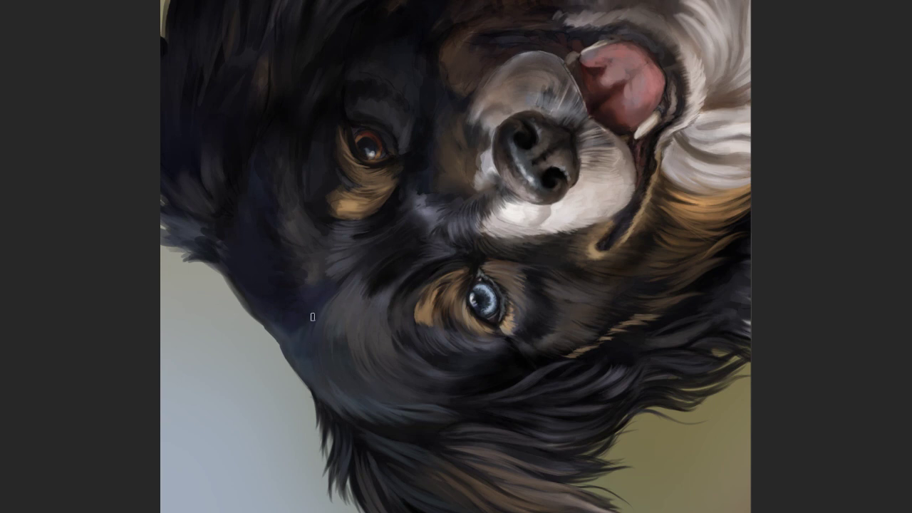
drag(329, 304, 471, 98)
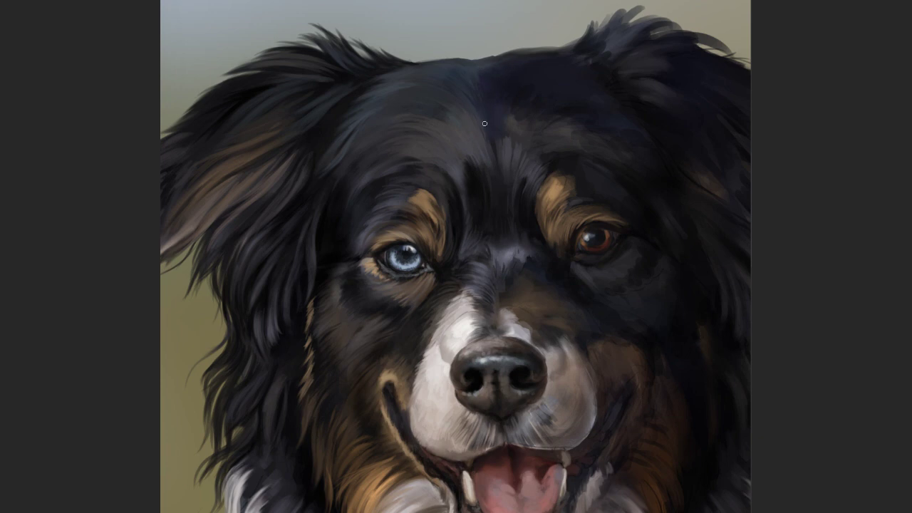
right_click(396, 140)
key(Escape)
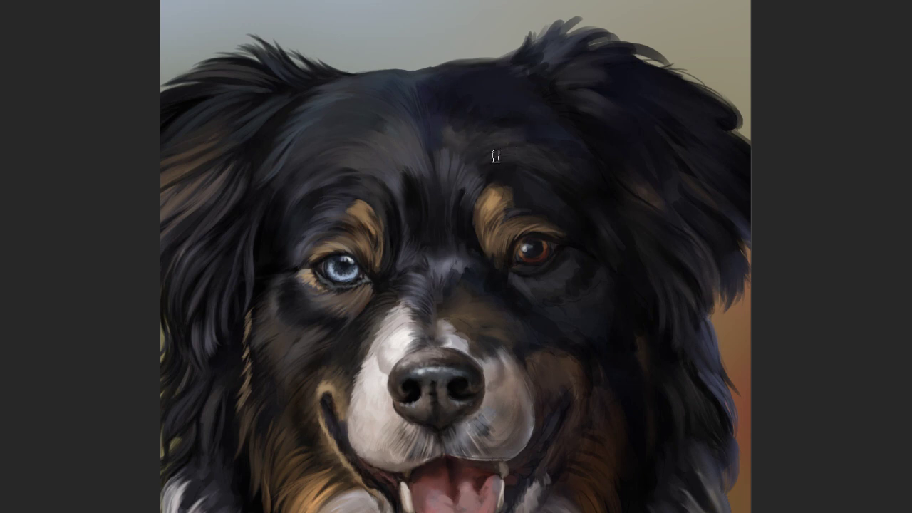
mouse_move(476, 188)
mouse_down()
mouse_move(602, 341)
mouse_move(516, 303)
mouse_up()
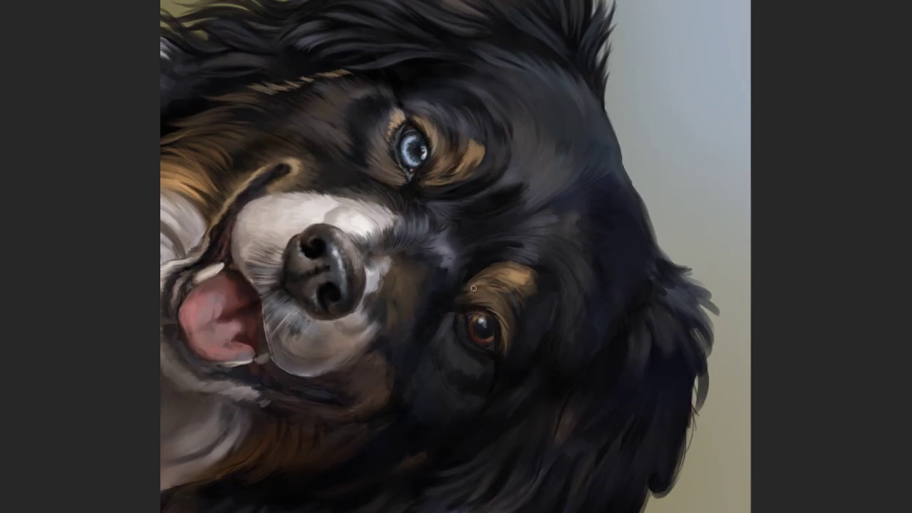
key(Escape)
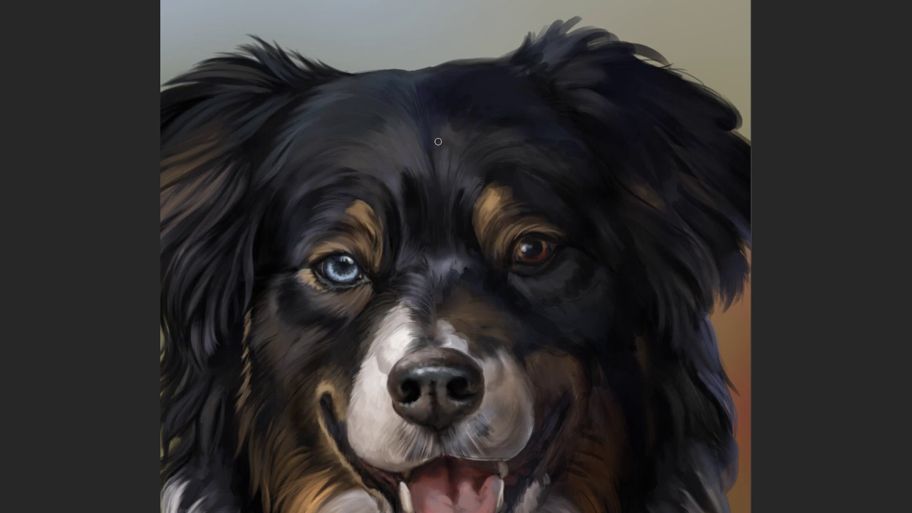
Paint dark fur strands along the ear tuft and head edge in a rotated view
drag(572, 139, 576, 189)
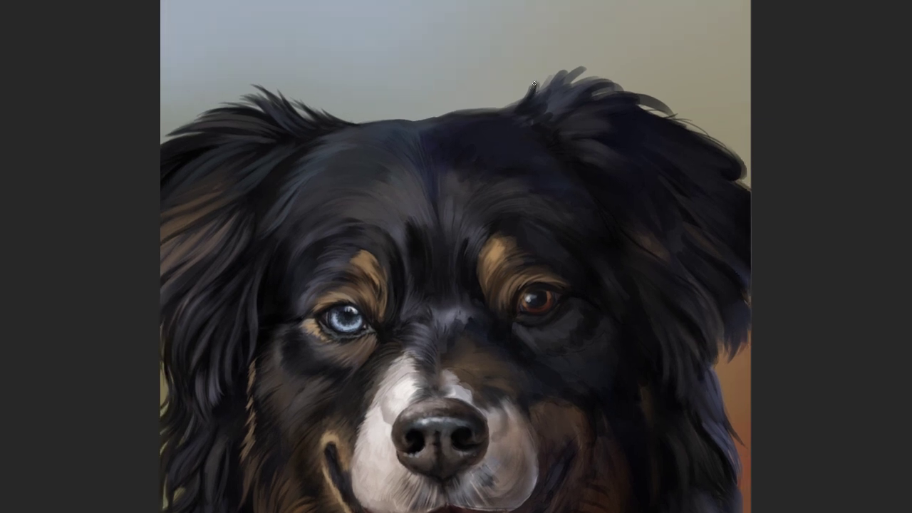
mouse_move(532, 87)
mouse_down()
mouse_move(504, 110)
mouse_move(526, 98)
mouse_up()
key(ctrl+])
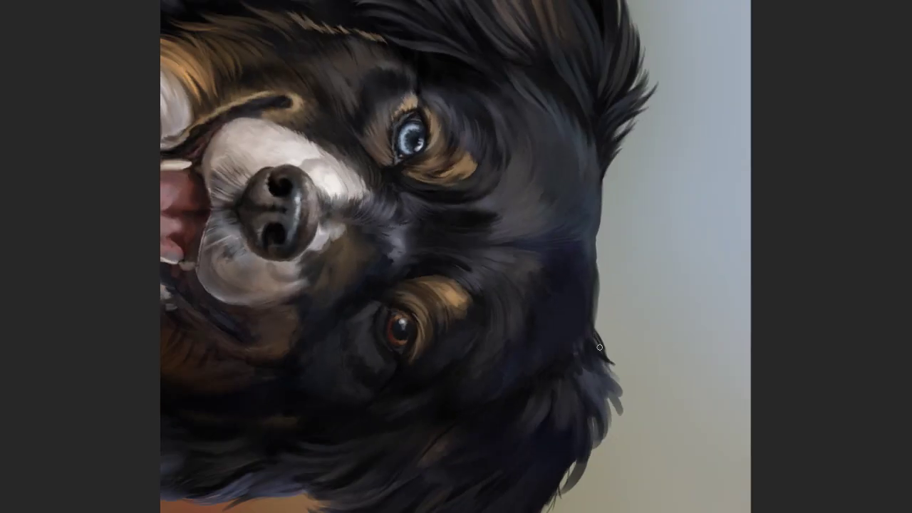
mouse_move(604, 337)
mouse_down()
mouse_move(596, 242)
mouse_move(593, 307)
mouse_move(595, 284)
mouse_up()
mouse_move(596, 231)
mouse_down()
mouse_move(594, 260)
mouse_move(600, 226)
mouse_move(594, 234)
mouse_up()
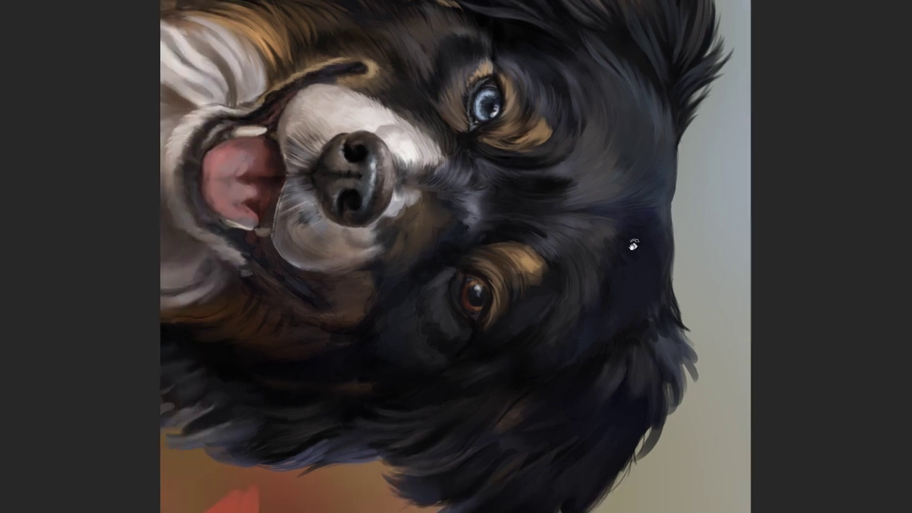
drag(478, 300, 552, 374)
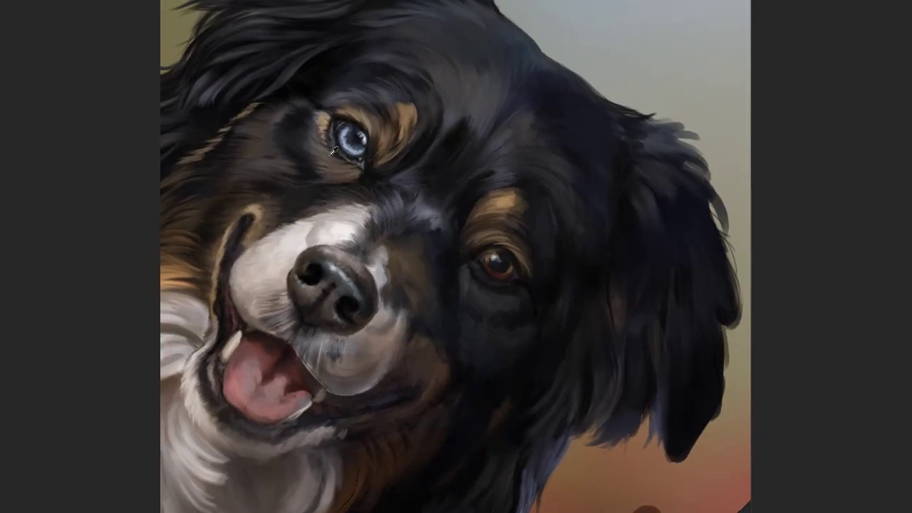
Dab a light highlight beside the brown eye, extending it slightly downward
right_click(479, 276)
key(Escape)
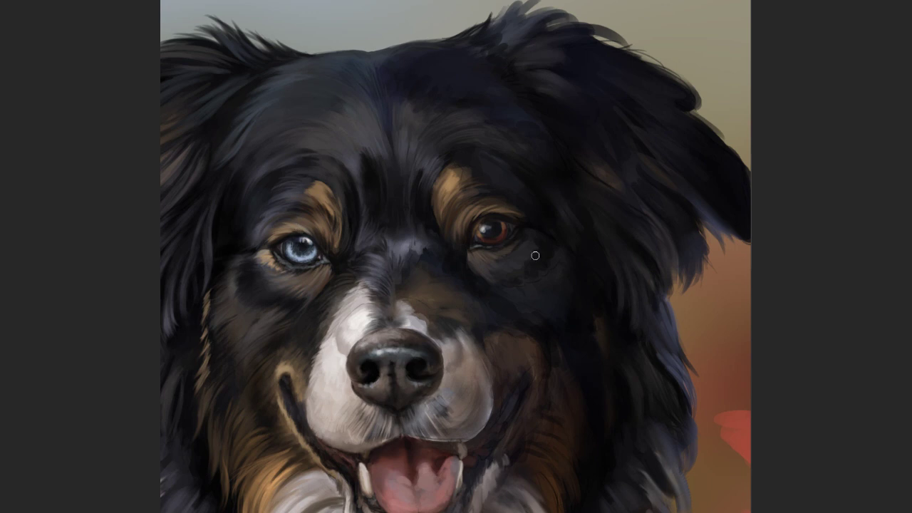
click(526, 231)
click(524, 237)
click(522, 240)
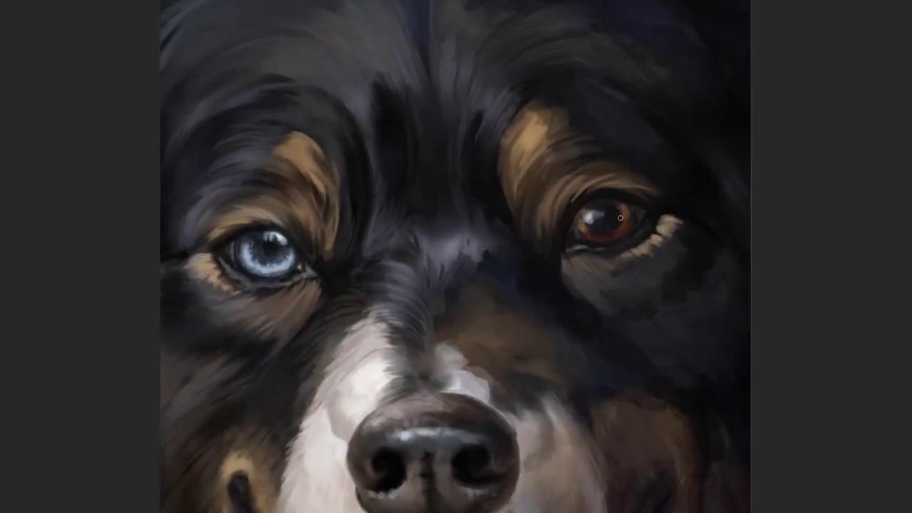
Repaint the brown iris with a redder ring and add a bright catchlight on the pupil
mouse_move(619, 217)
mouse_down()
mouse_move(611, 235)
mouse_move(586, 227)
mouse_up()
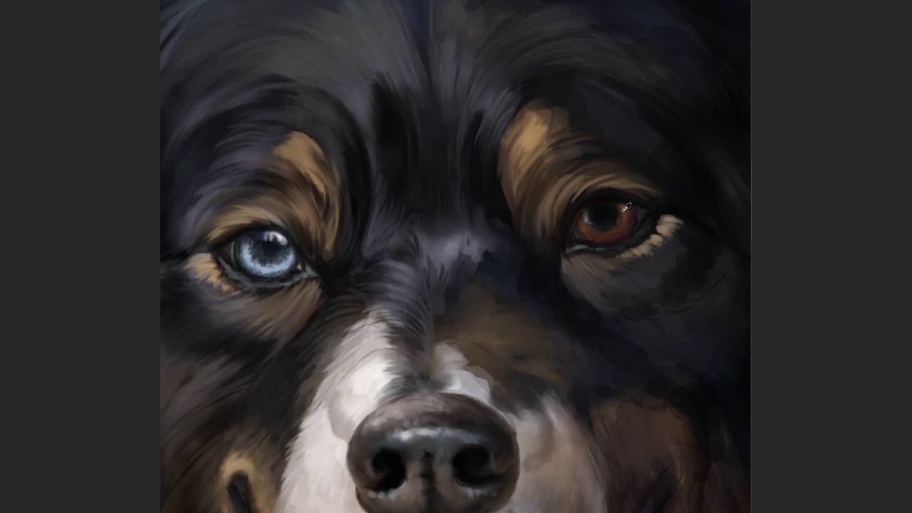
key(bracketleft)
key(bracketleft)
key(bracketleft)
alt+click(619, 217)
drag(588, 215, 595, 208)
click(599, 212)
drag(584, 214, 607, 205)
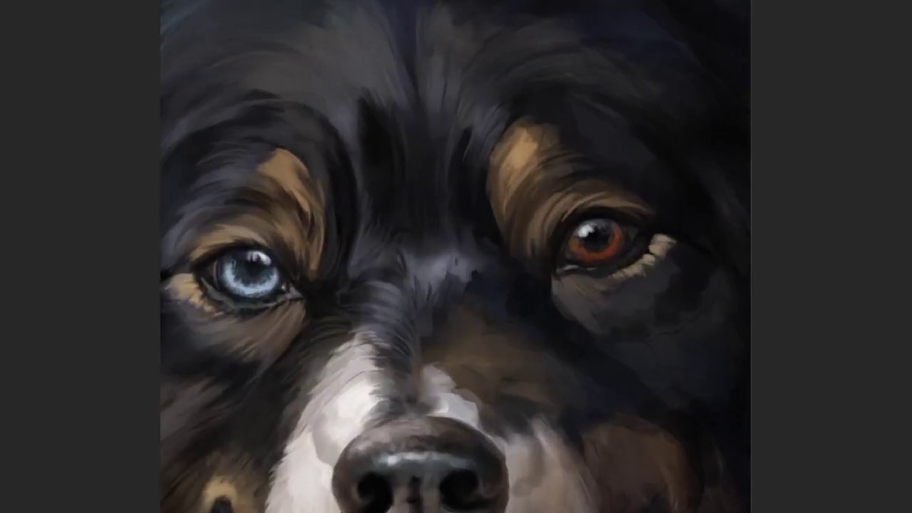
Select the brown eye and rotate it by about 1.4°, then fit the painting in view
drag(541, 228, 627, 302)
key(ctrl+t)
drag(676, 142, 667, 126)
key(Return)
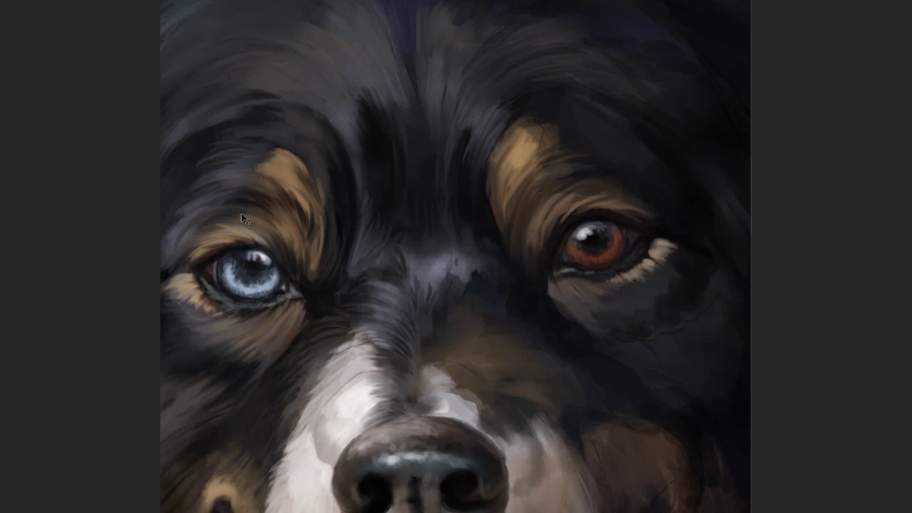
right_click(612, 274)
key(Escape)
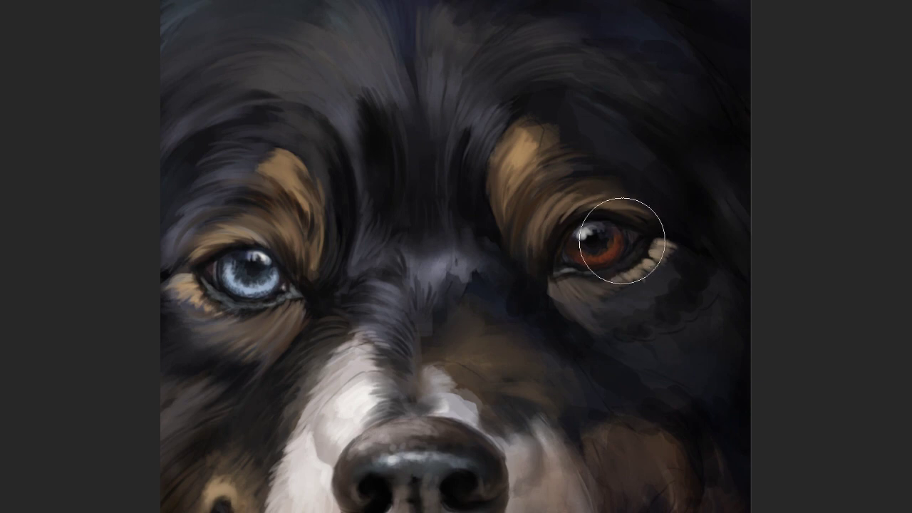
key(ctrl+0)
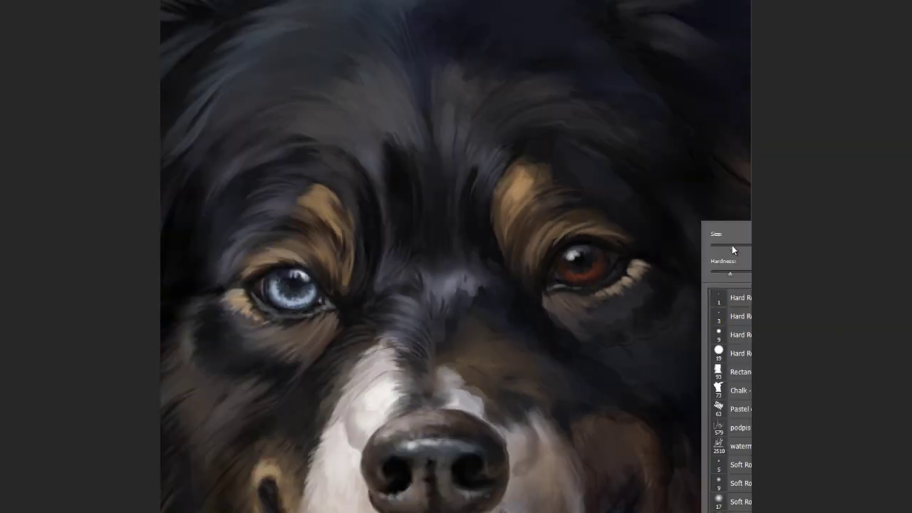
key(Return)
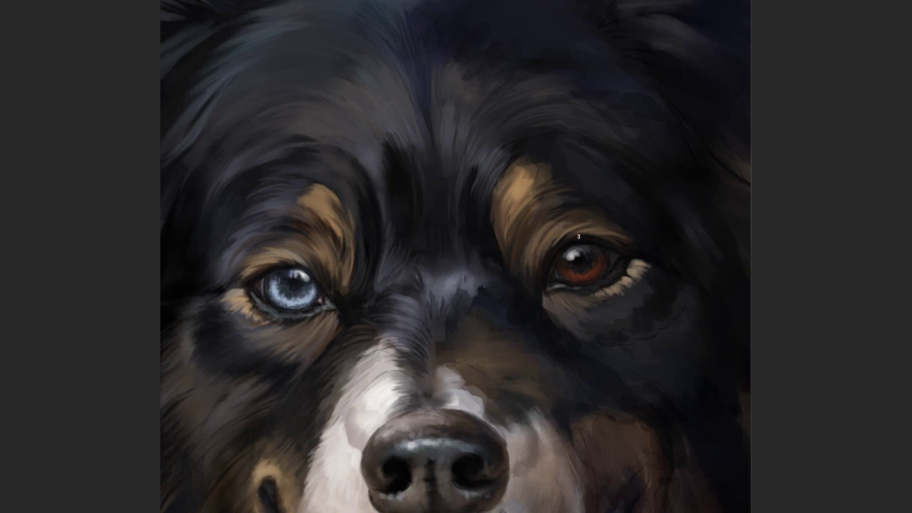
right_click(640, 271)
key(Return)
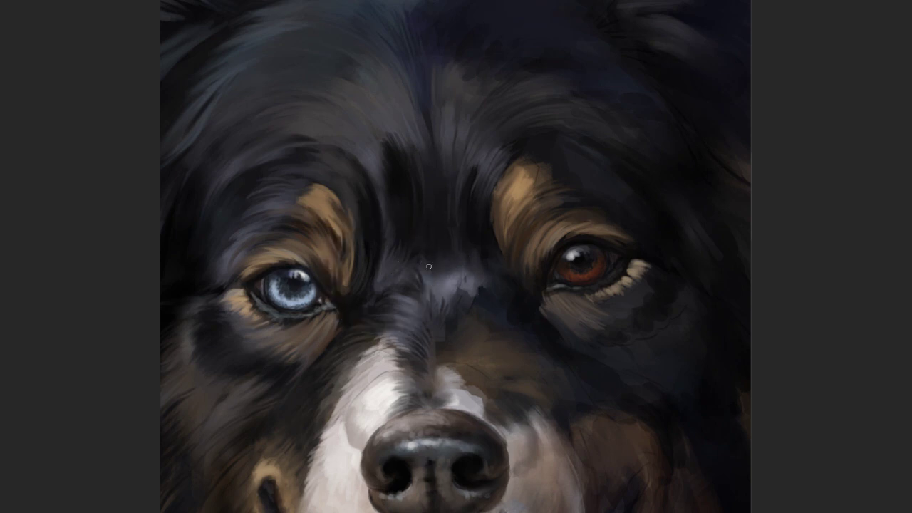
click(470, 268)
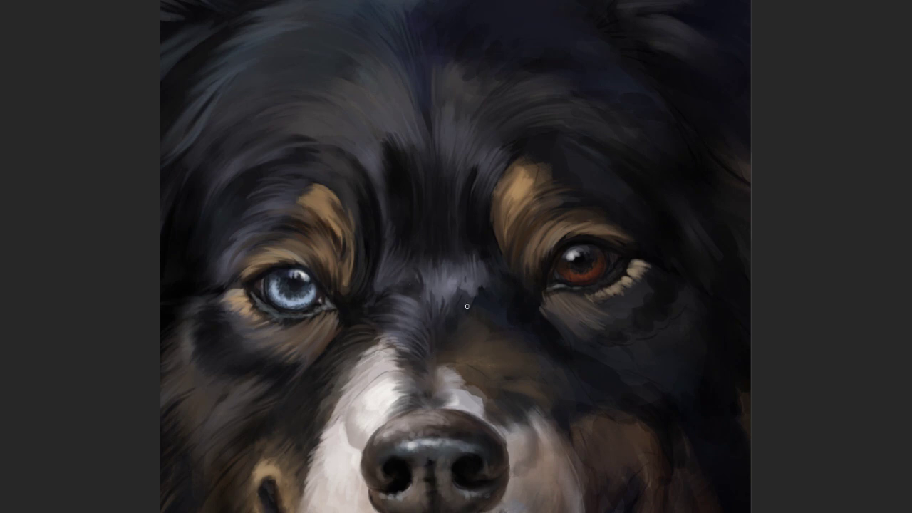
click(456, 284)
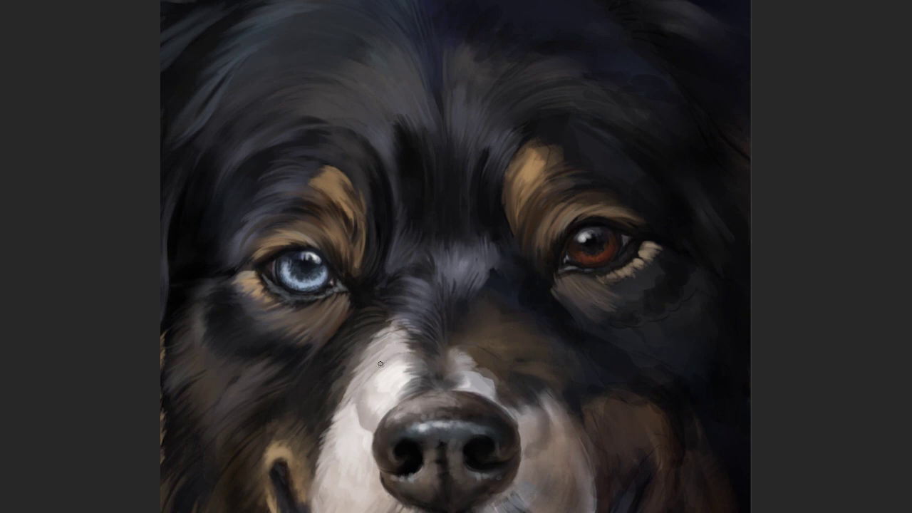
Paint soft light fur between the eyes and on the nose bridge using the white blaze's colour
mouse_move(379, 363)
mouse_down()
mouse_move(391, 336)
mouse_move(385, 349)
mouse_move(380, 341)
mouse_up()
mouse_move(480, 385)
mouse_down()
mouse_move(464, 389)
mouse_move(489, 388)
mouse_up()
alt+click(371, 389)
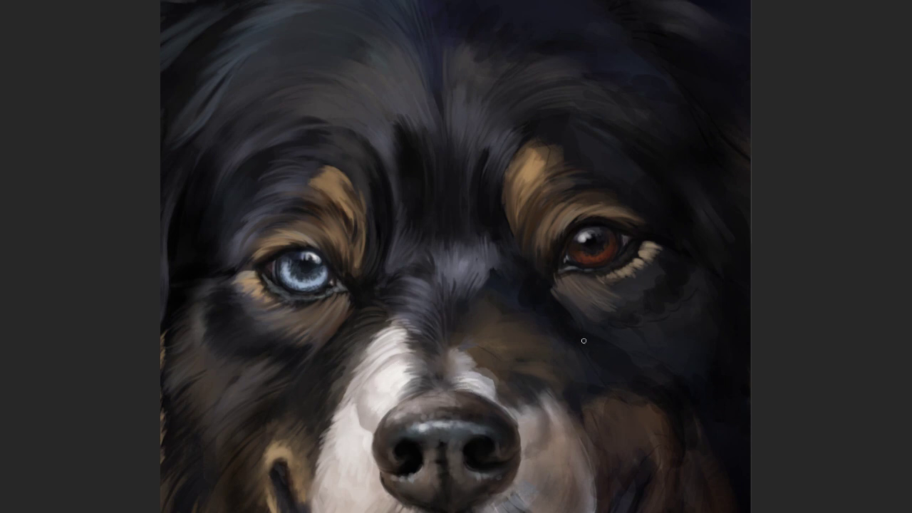
drag(584, 340, 395, 388)
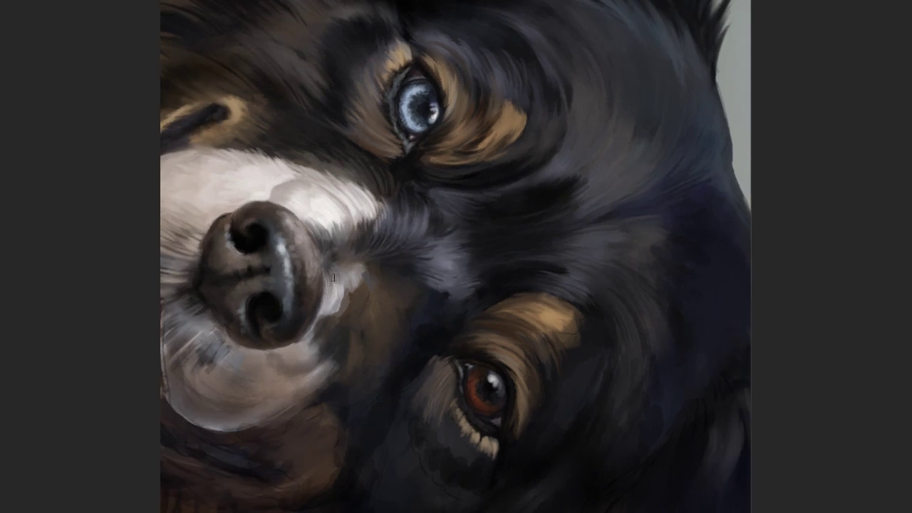
key(Escape)
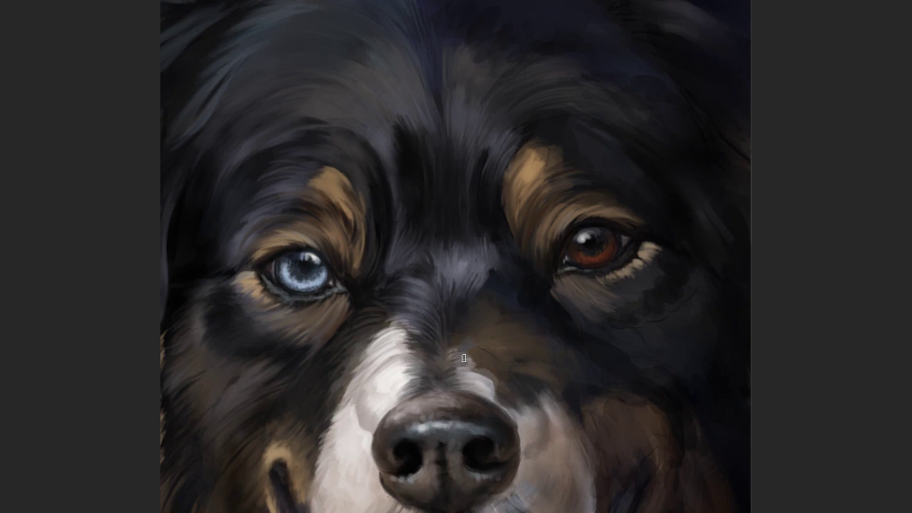
drag(463, 358, 441, 299)
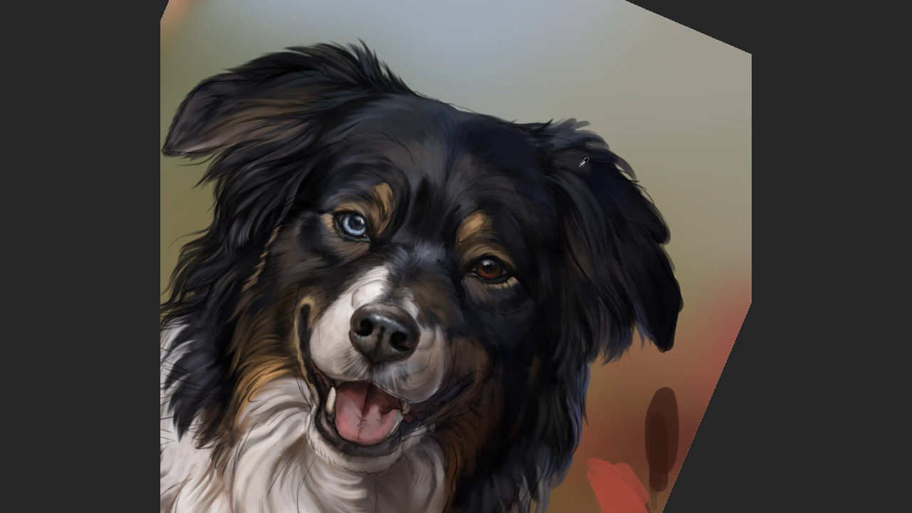
Paint dark fur strands down the ear's outer edge in a rotated view
drag(582, 162, 606, 295)
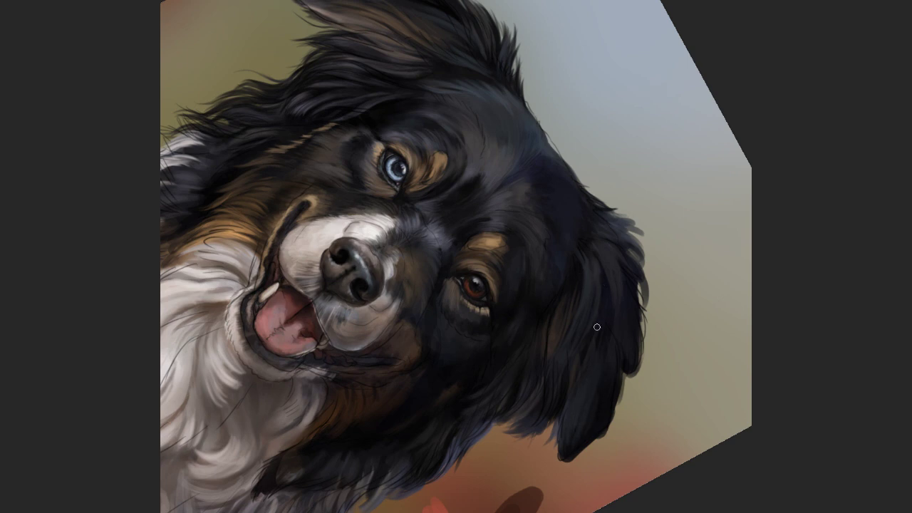
drag(674, 177, 613, 148)
drag(611, 325, 624, 357)
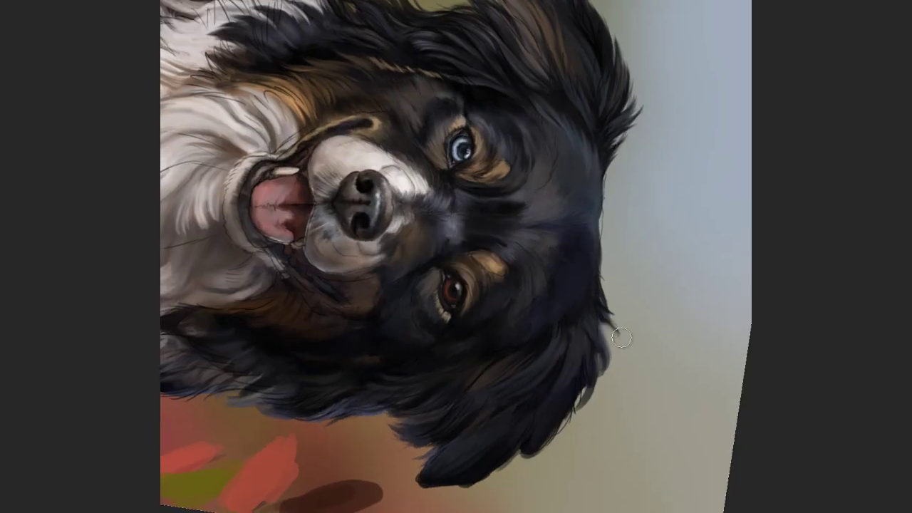
mouse_move(610, 322)
mouse_down()
mouse_move(601, 375)
mouse_move(598, 322)
mouse_move(574, 413)
mouse_move(538, 446)
mouse_move(591, 419)
mouse_up()
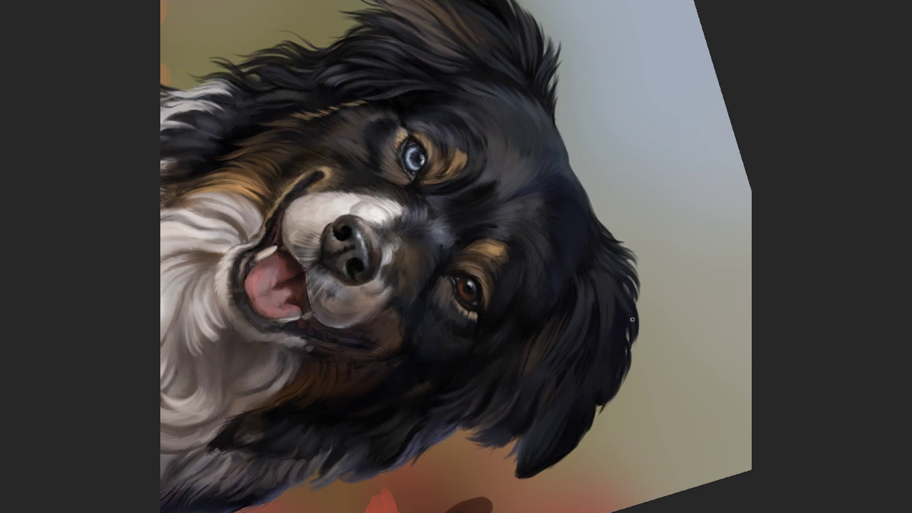
drag(604, 384, 591, 415)
key(5)
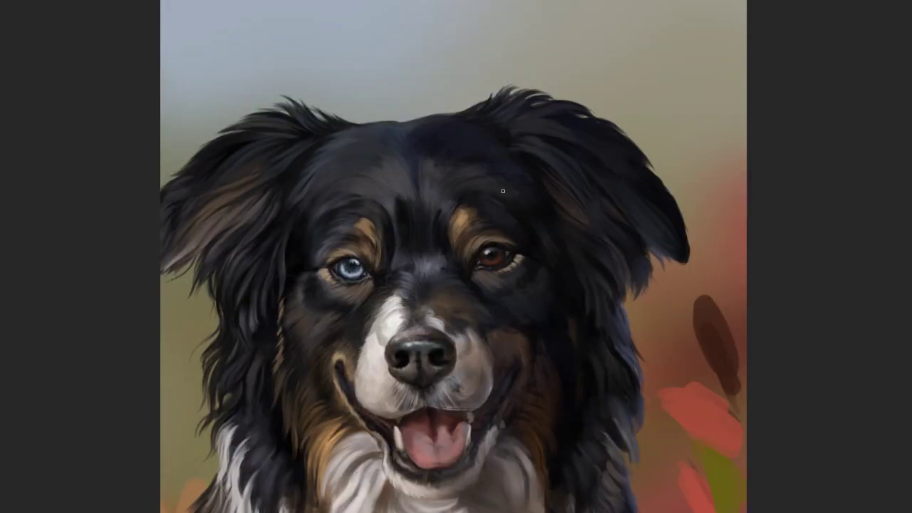
Darken and extend the ear tip's edge, then check it from a rotated view
drag(710, 224, 714, 270)
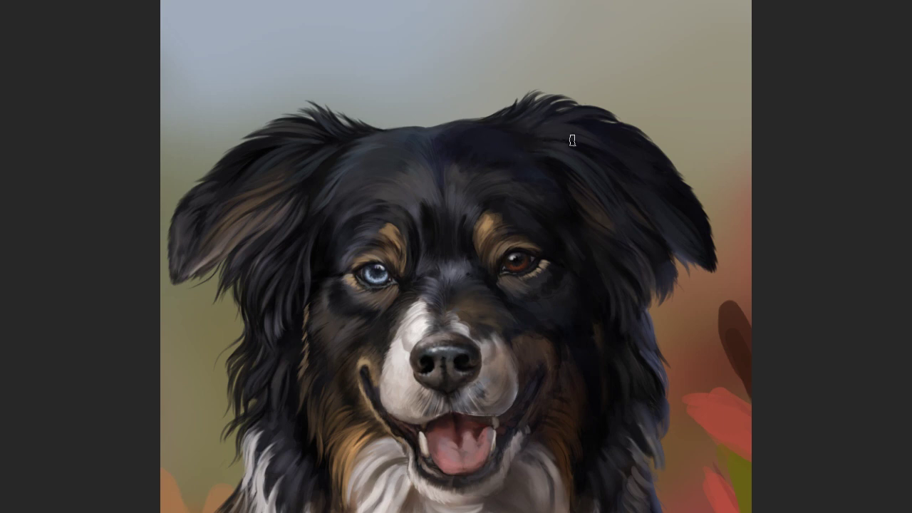
drag(440, 204, 531, 205)
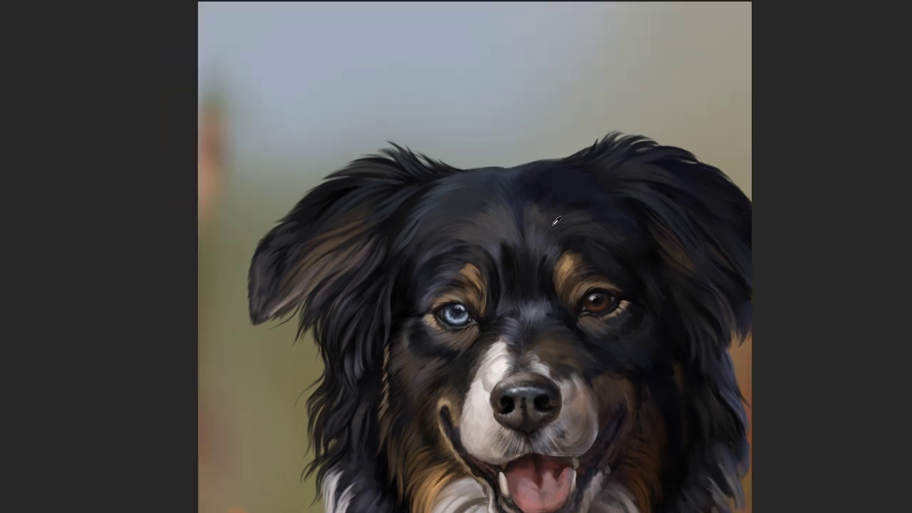
drag(634, 192, 506, 387)
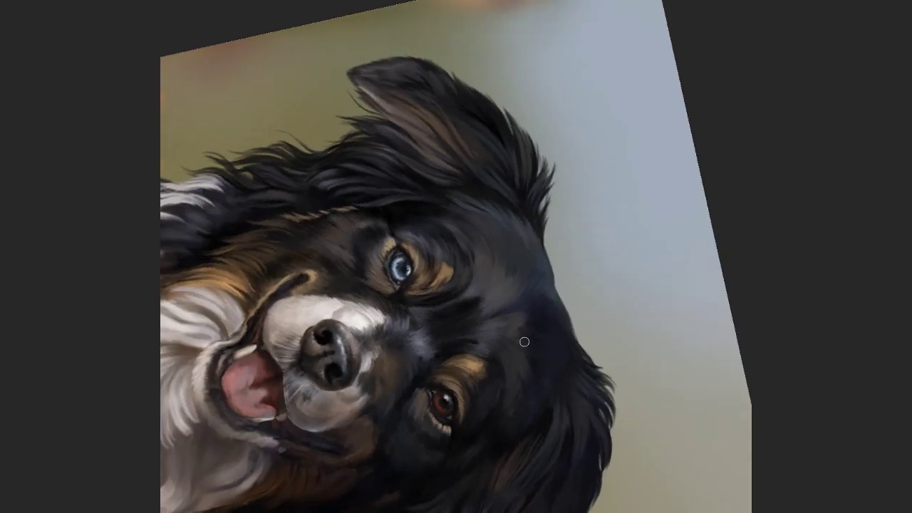
drag(513, 321, 469, 357)
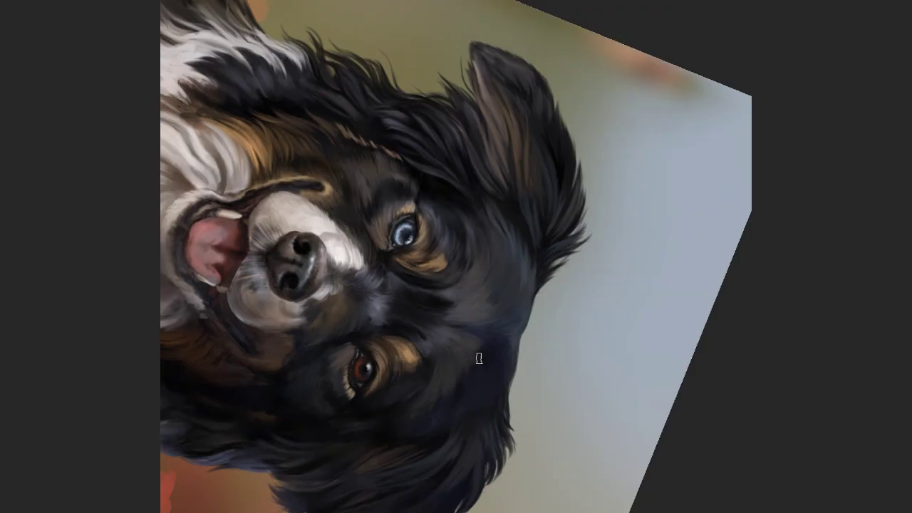
key(Escape)
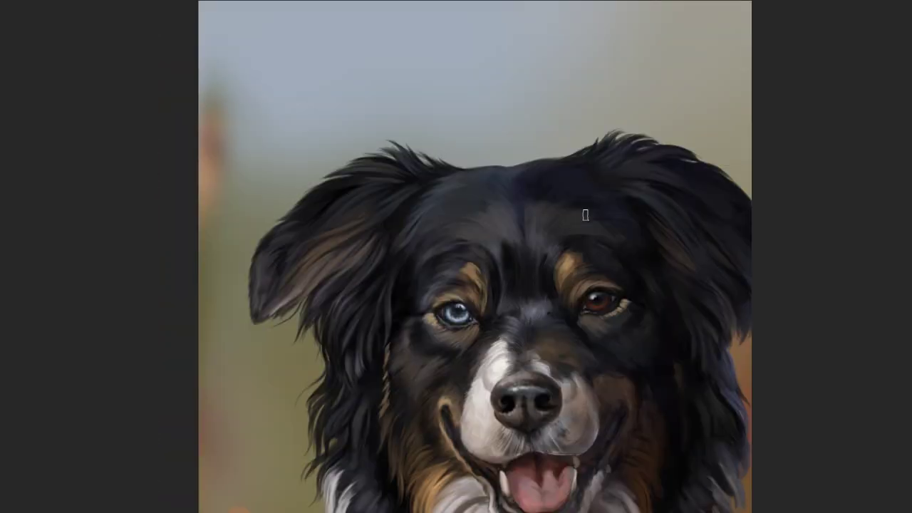
scroll(605, 240, up, 1)
Zoom in on the face and switch to a larger brush preset
scroll(620, 306, up, 2)
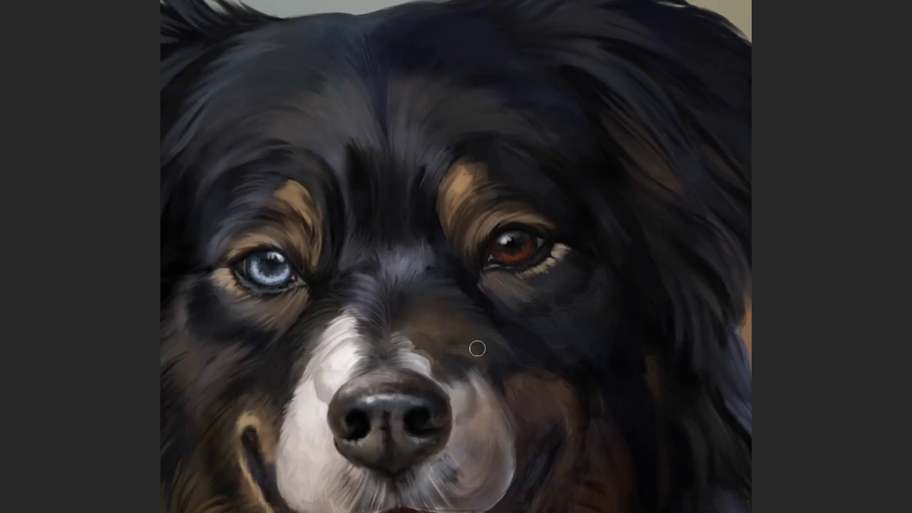
drag(476, 348, 575, 316)
right_click(563, 220)
double_click(621, 285)
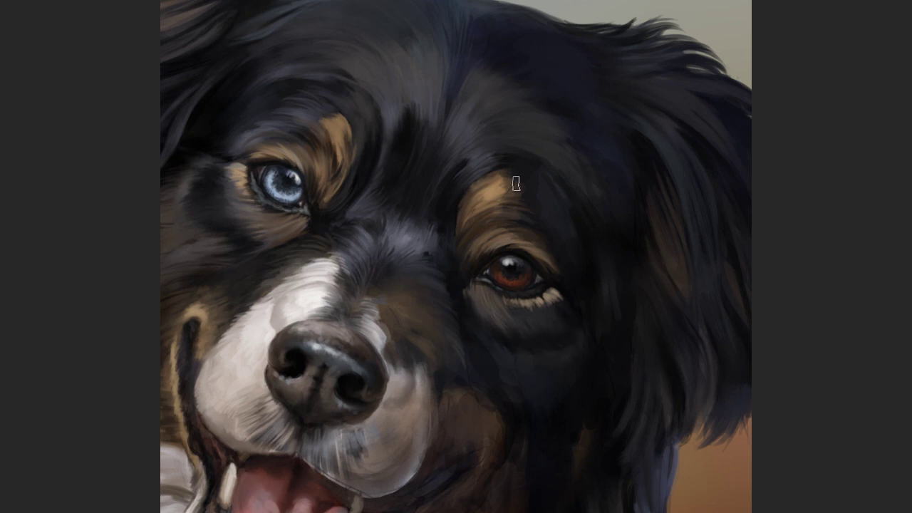
drag(540, 181, 549, 278)
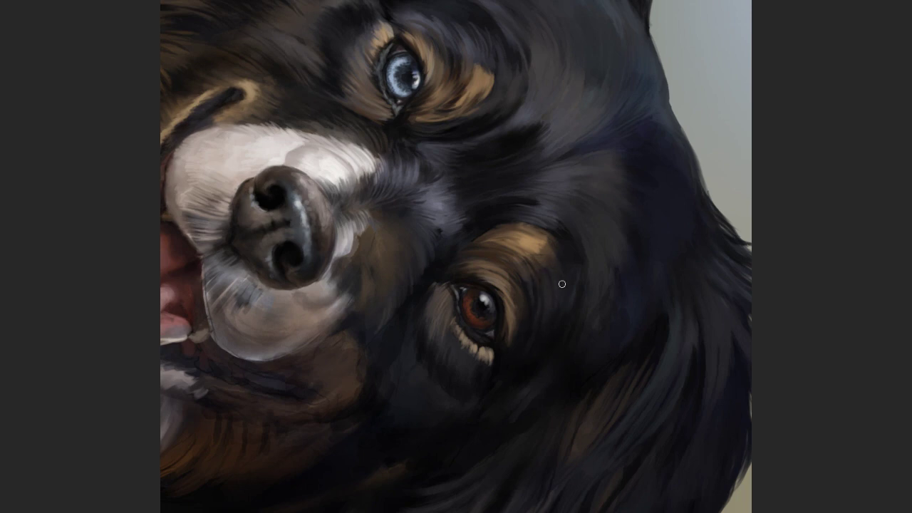
drag(562, 284, 527, 327)
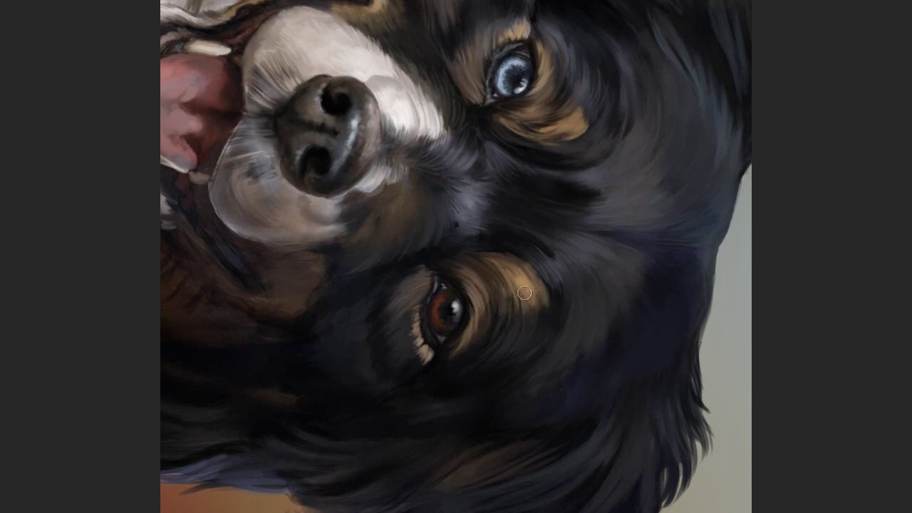
key(bracketright)
key(bracketright)
key(5)
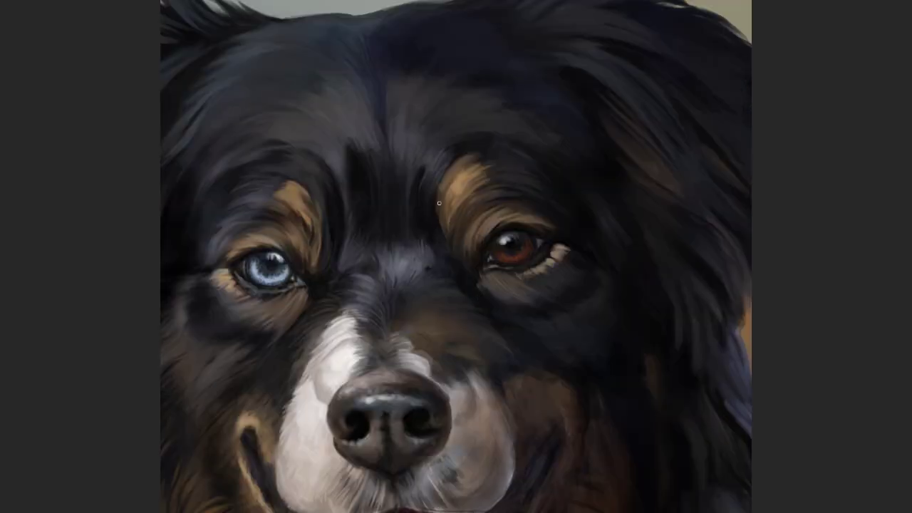
Darken the brow above the brown eye and the fur between the brows
mouse_move(487, 153)
mouse_down()
mouse_move(477, 147)
mouse_move(515, 174)
mouse_up()
key(bracketleft)
key(bracketleft)
key(bracketleft)
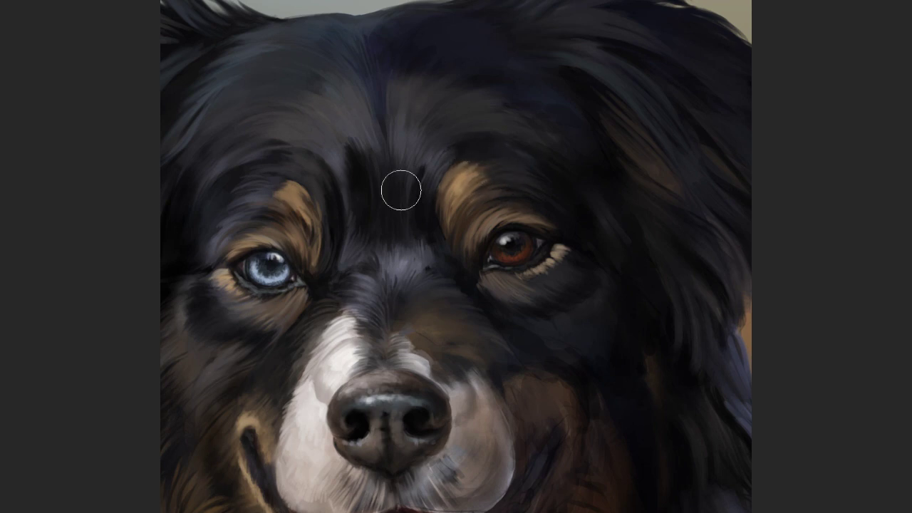
drag(431, 201, 423, 183)
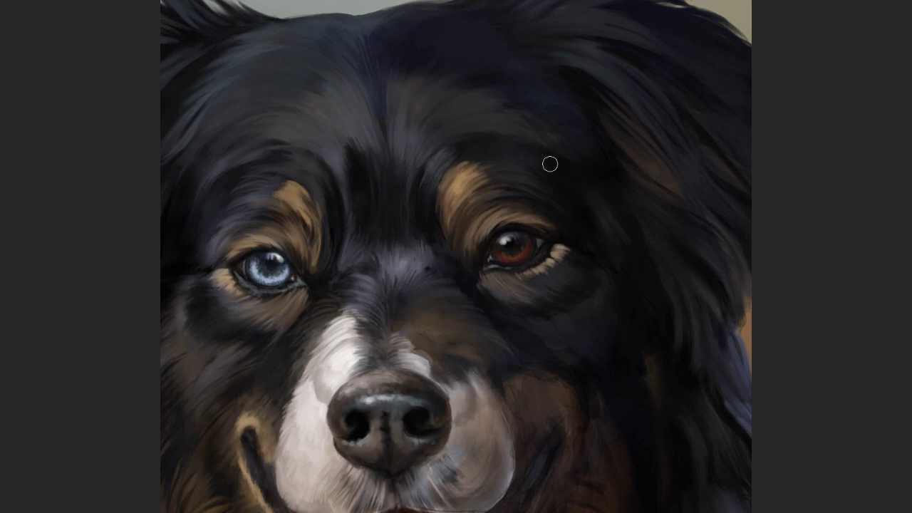
drag(564, 191, 583, 275)
key(bracketleft)
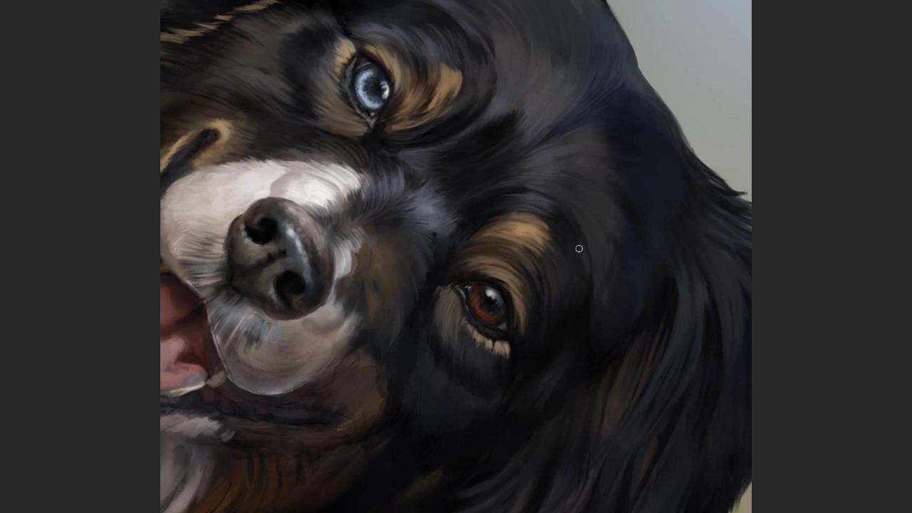
key(5)
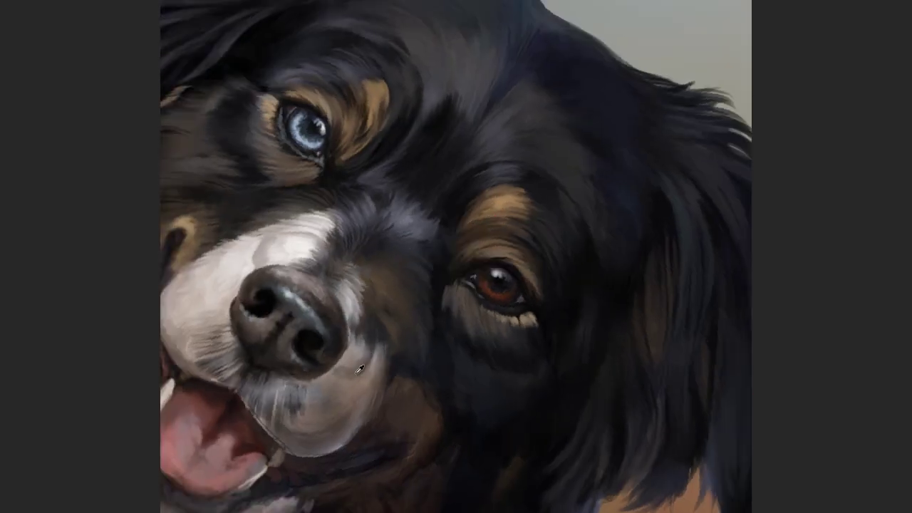
alt+click(356, 366)
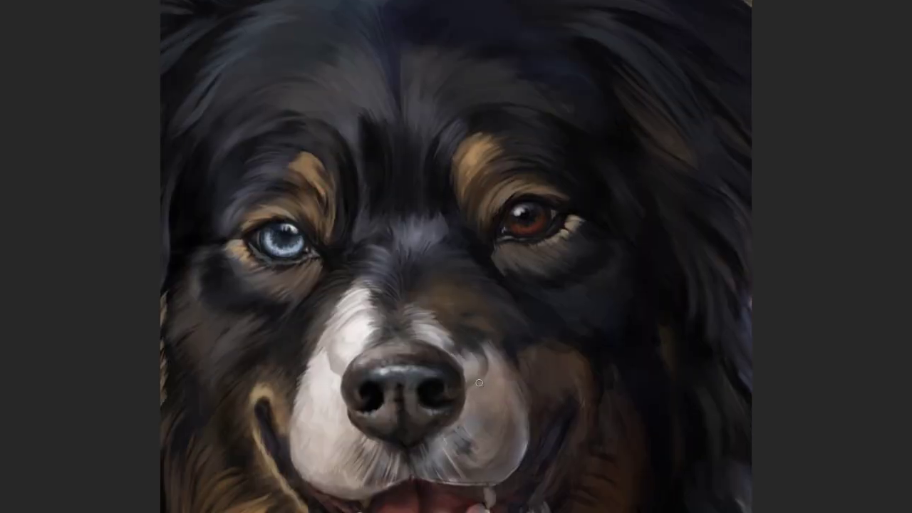
drag(441, 332, 464, 289)
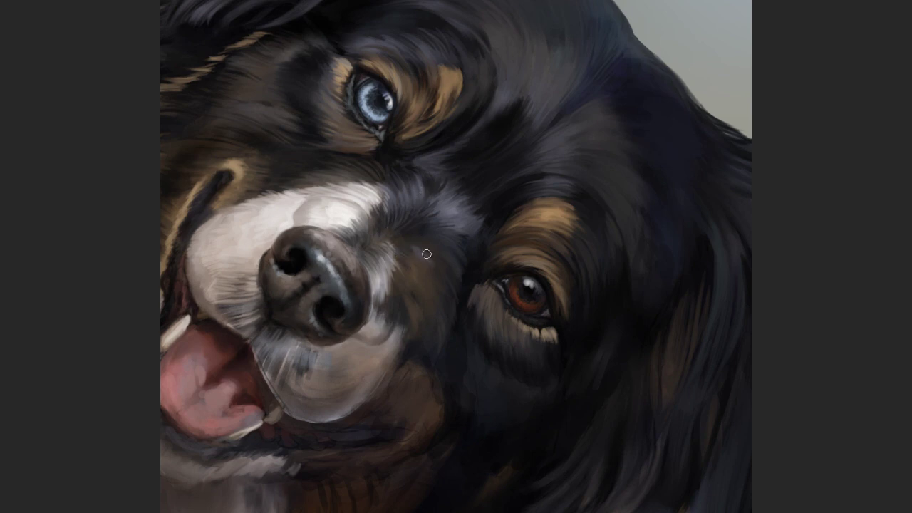
key(Escape)
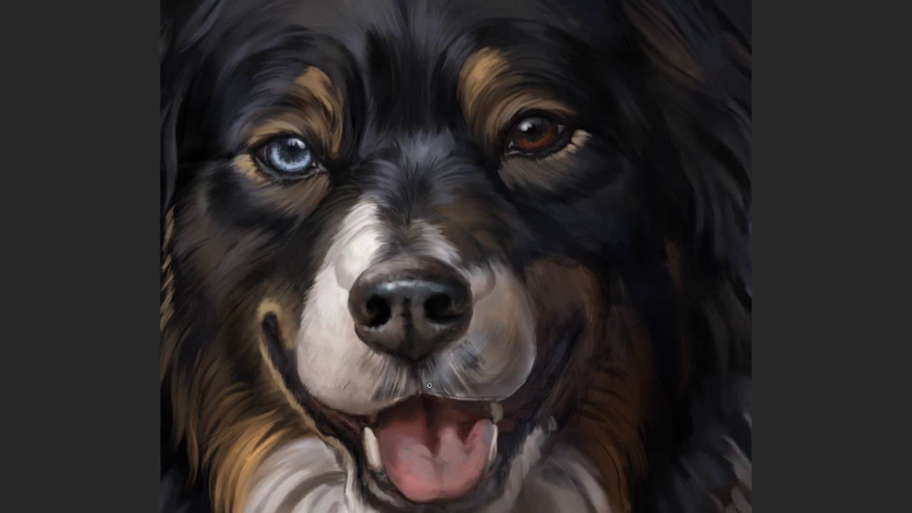
Lighten the muzzle right of the nose and the upper lip edge with progressively smaller brushes
drag(453, 362, 485, 340)
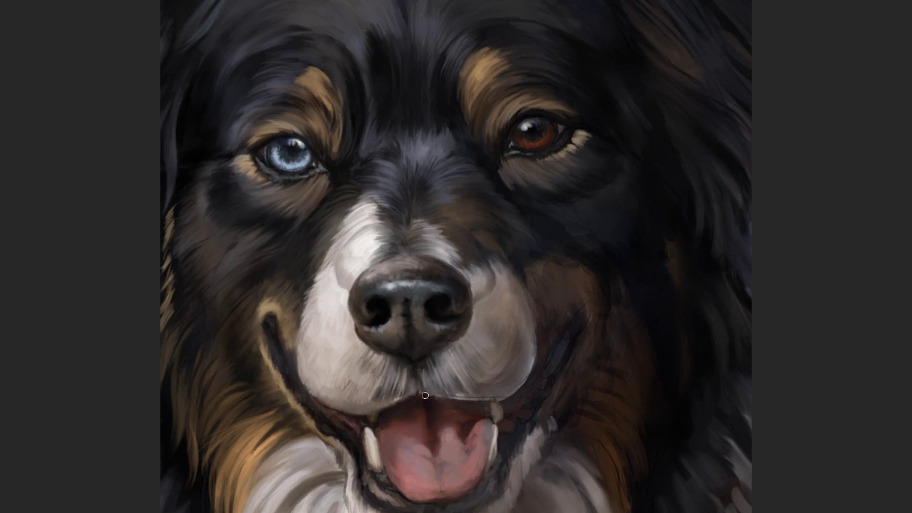
drag(451, 399, 475, 401)
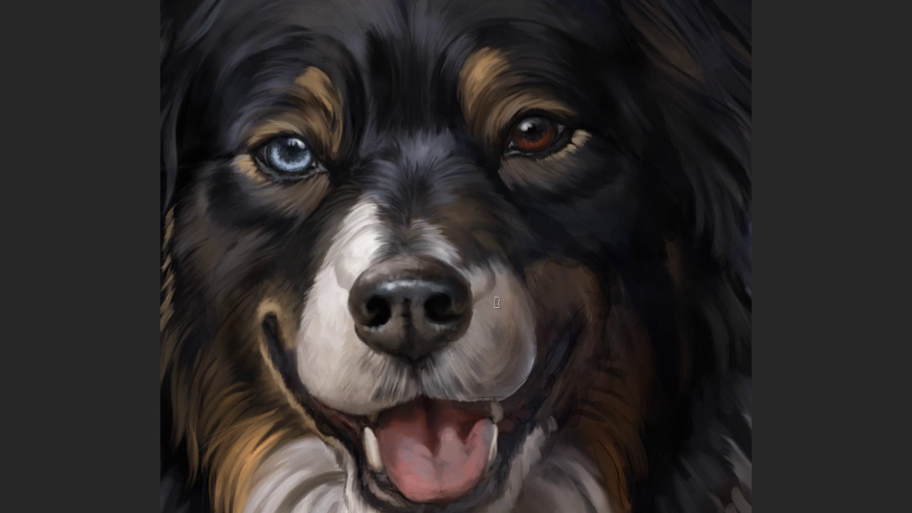
click(468, 333)
click(457, 336)
click(495, 365)
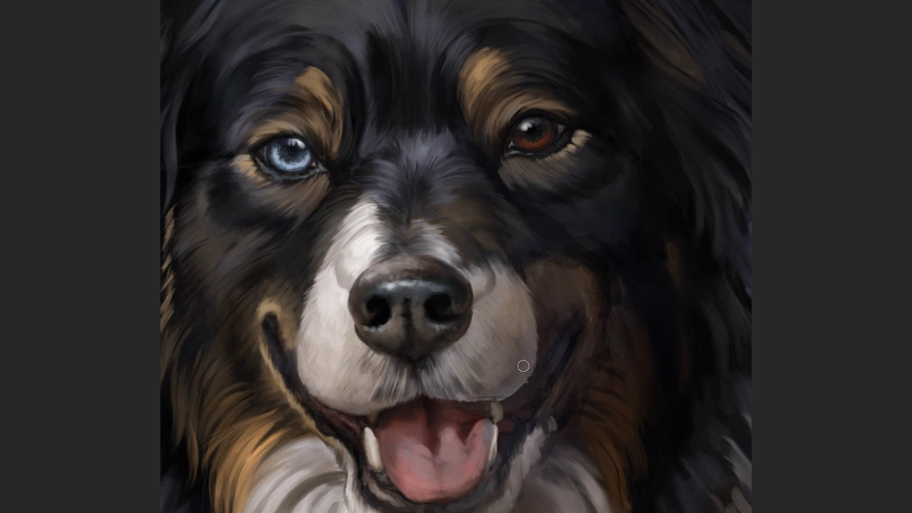
key(bracketleft)
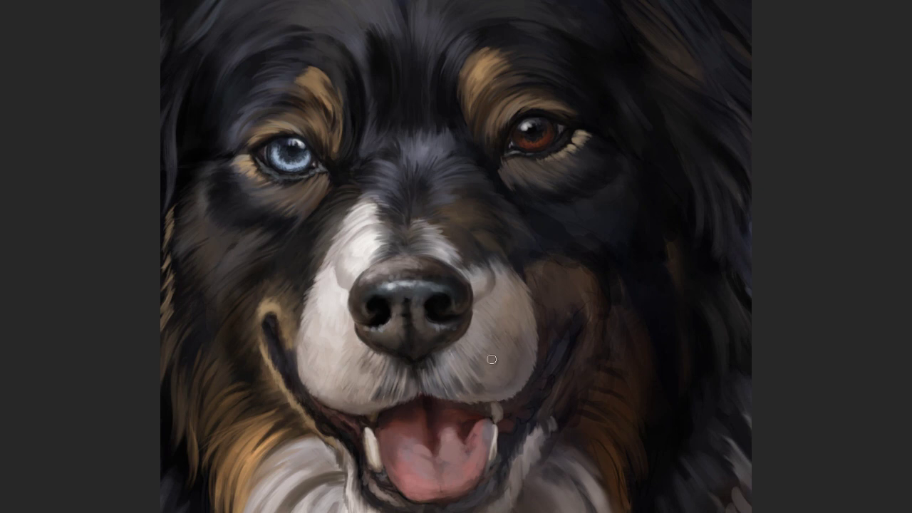
key(bracketleft)
scroll(356, 442, down, 2)
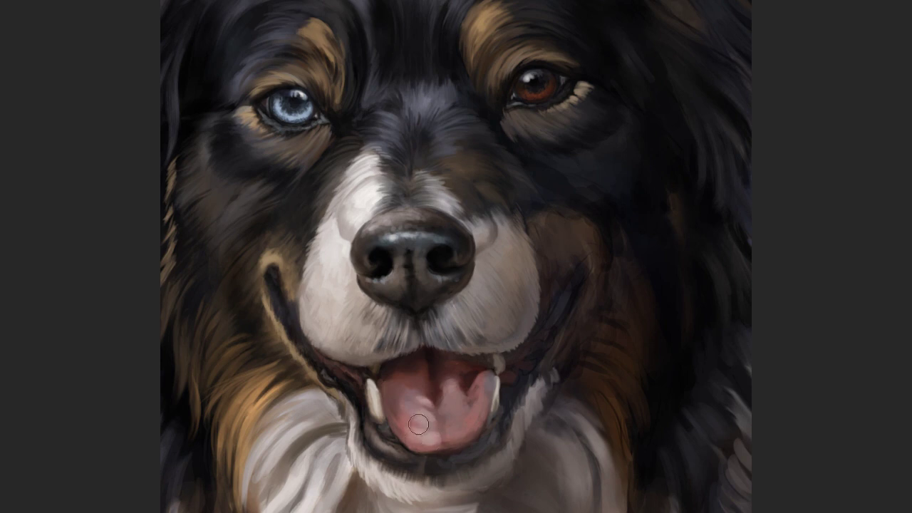
Add lighter pink tongue highlights and paint a dark smile line down the cheek to the mouth corner
drag(420, 427, 454, 390)
alt+click(440, 394)
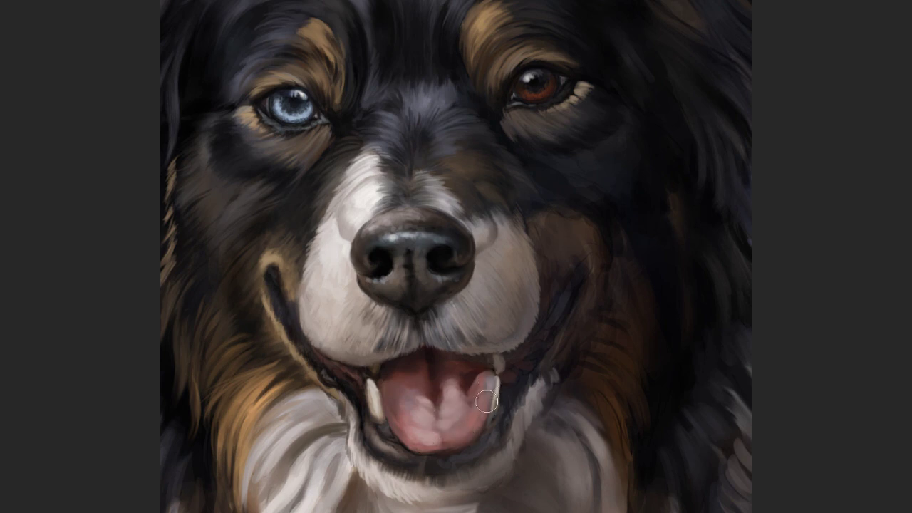
key(bracketleft)
key(bracketleft)
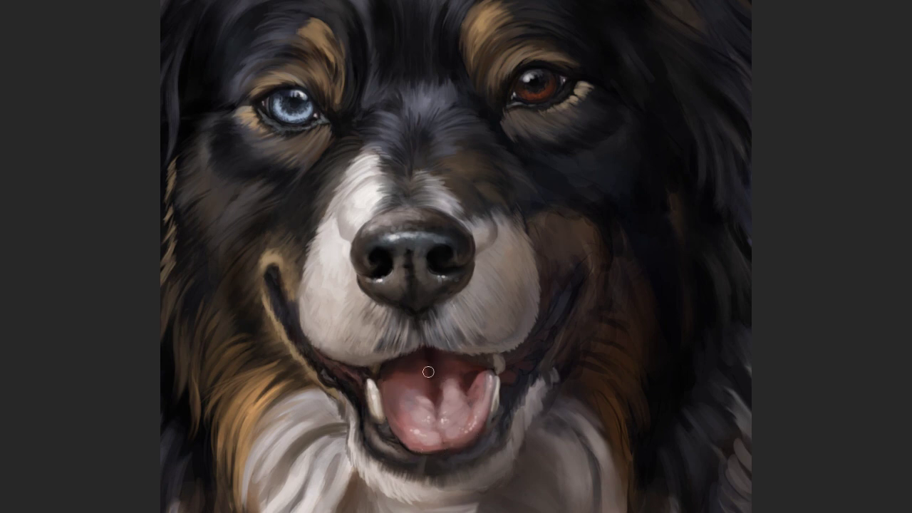
key(bracketright)
key(bracketright)
key(bracketright)
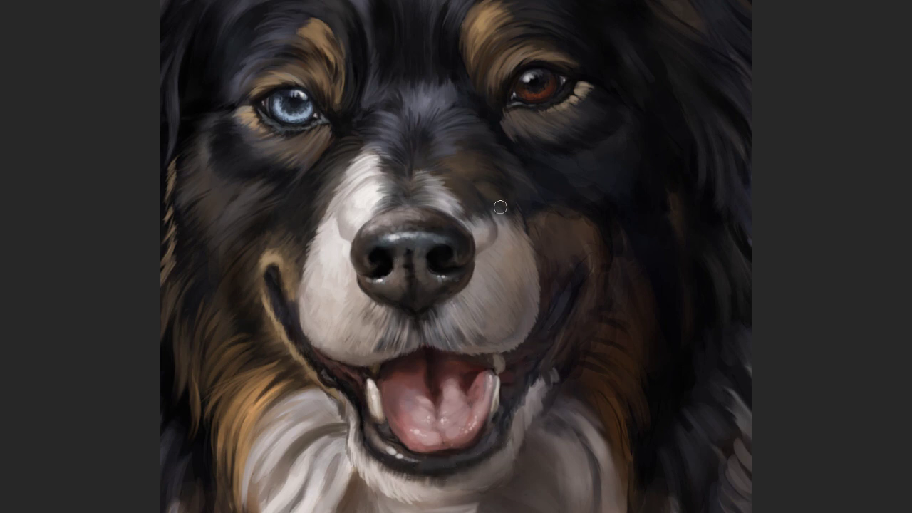
mouse_move(584, 274)
mouse_down()
mouse_move(582, 259)
mouse_move(578, 301)
mouse_up()
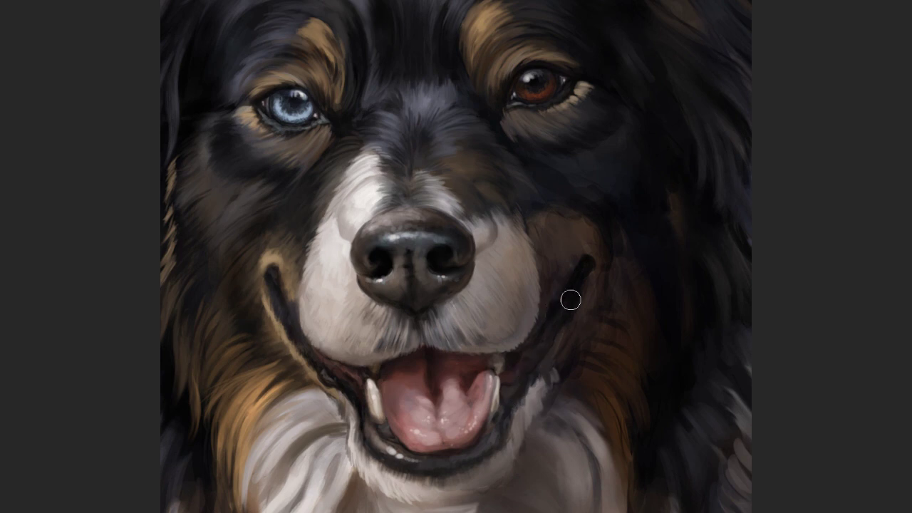
drag(570, 299, 549, 334)
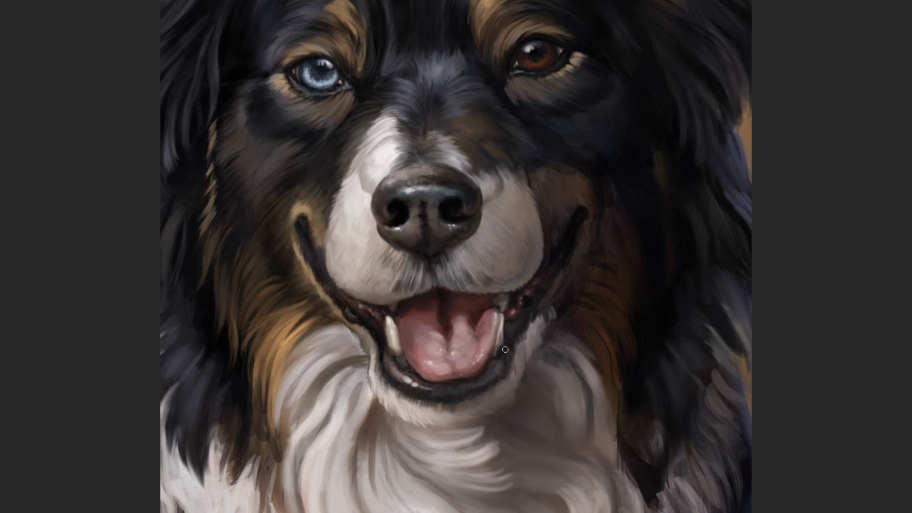
Mirror the view, then darken the lower lip and mouth corner with a soft round brush
key(m)
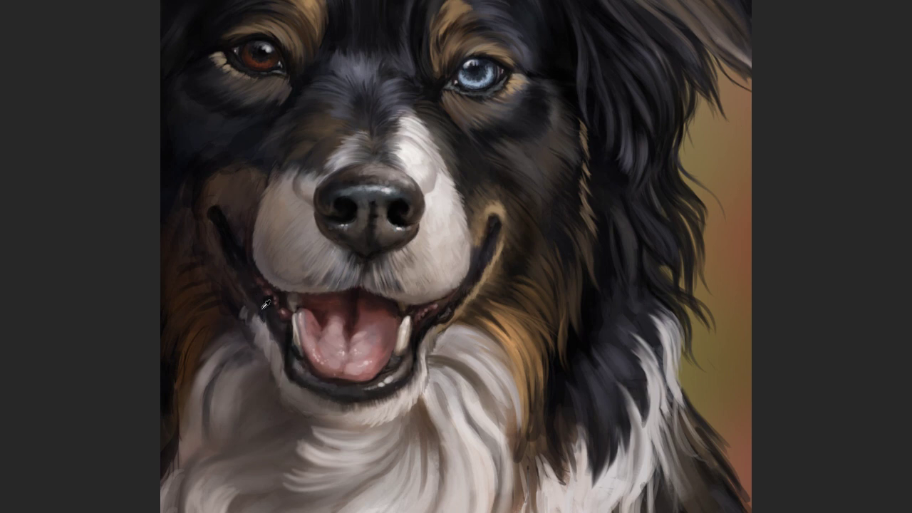
drag(265, 305, 247, 320)
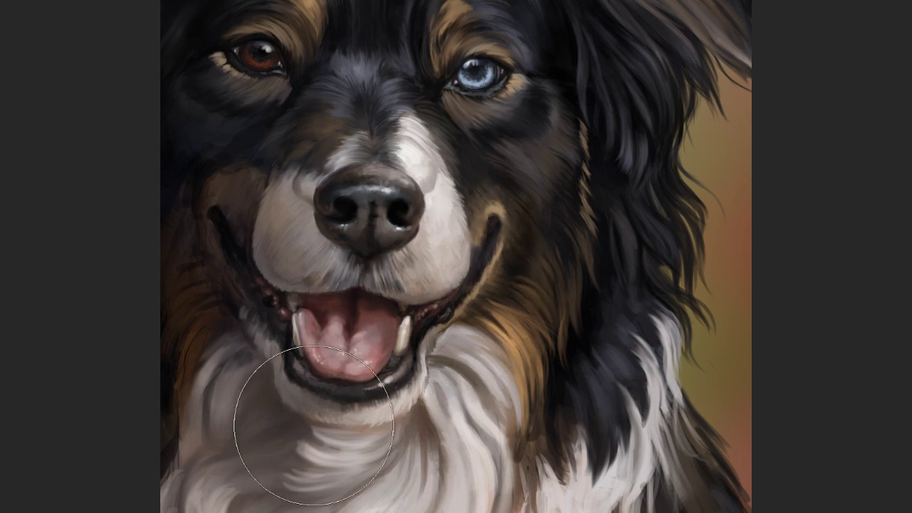
right_click(307, 370)
click(296, 379)
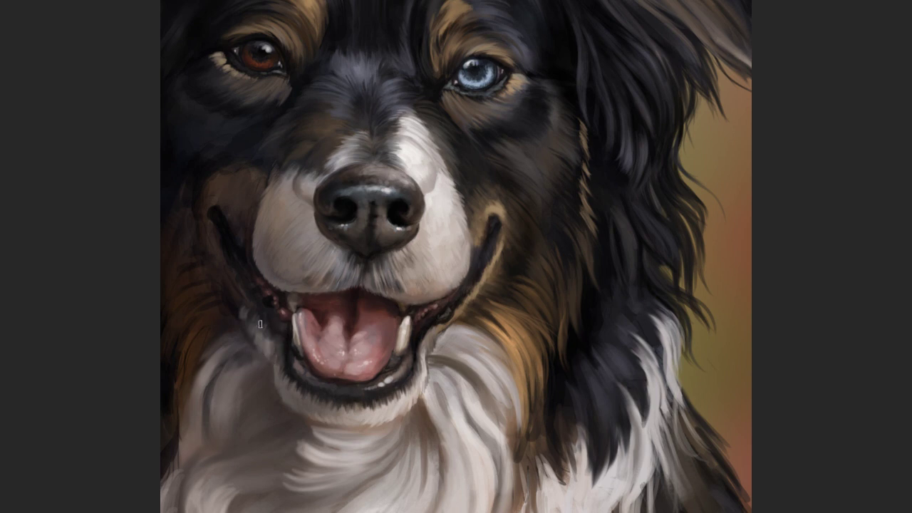
drag(253, 322, 242, 313)
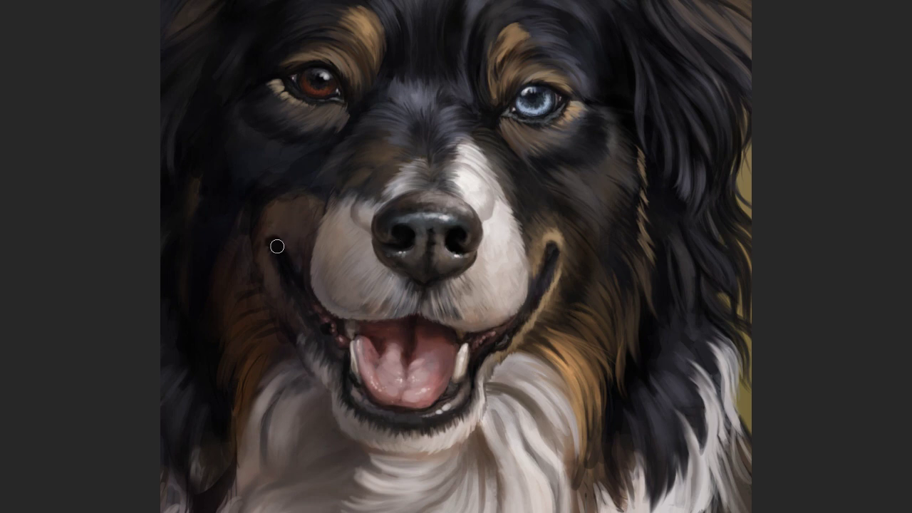
Darken the left mouth line and shade both cheeks, using a larger brush for the left cheek
drag(277, 246, 321, 332)
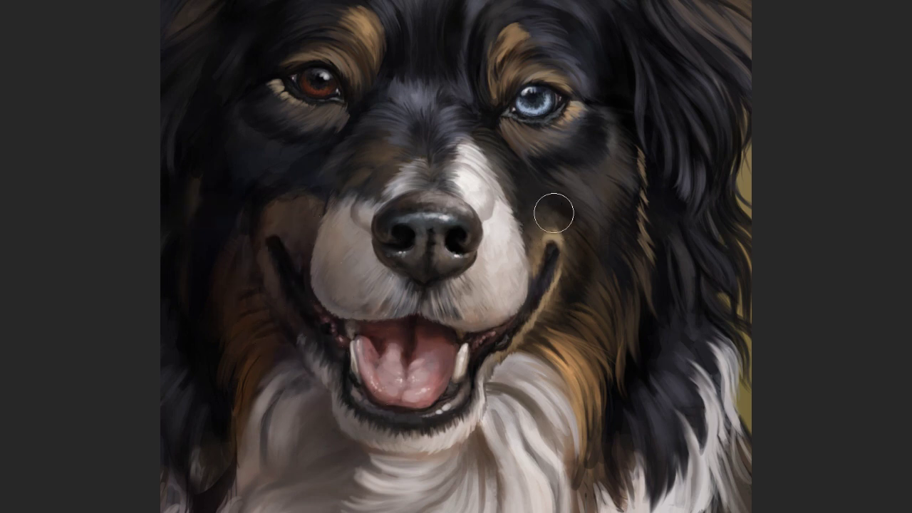
drag(546, 212, 535, 209)
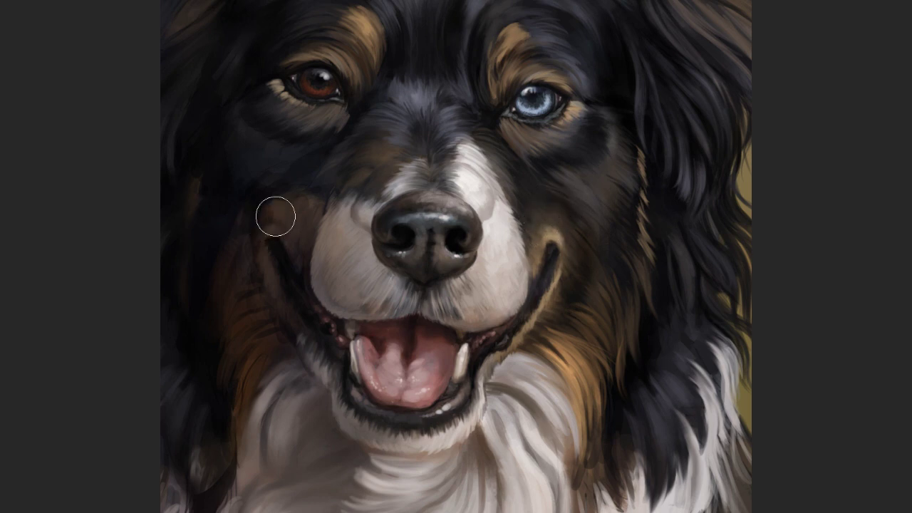
key(bracketright)
key(bracketright)
key(bracketright)
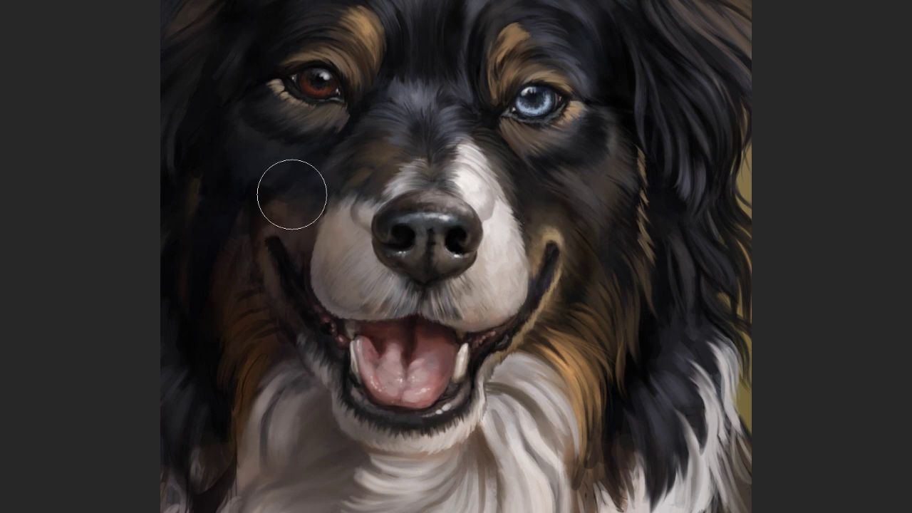
drag(292, 194, 266, 206)
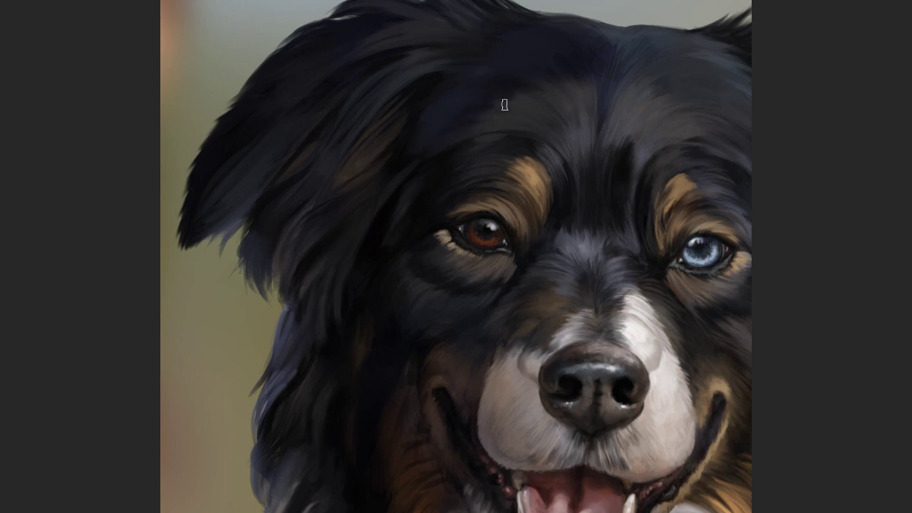
Flip the canvas horizontally and paint a thin dark hair strand in the right-side fur
scroll(417, 213, down, 3)
scroll(418, 213, up, 1)
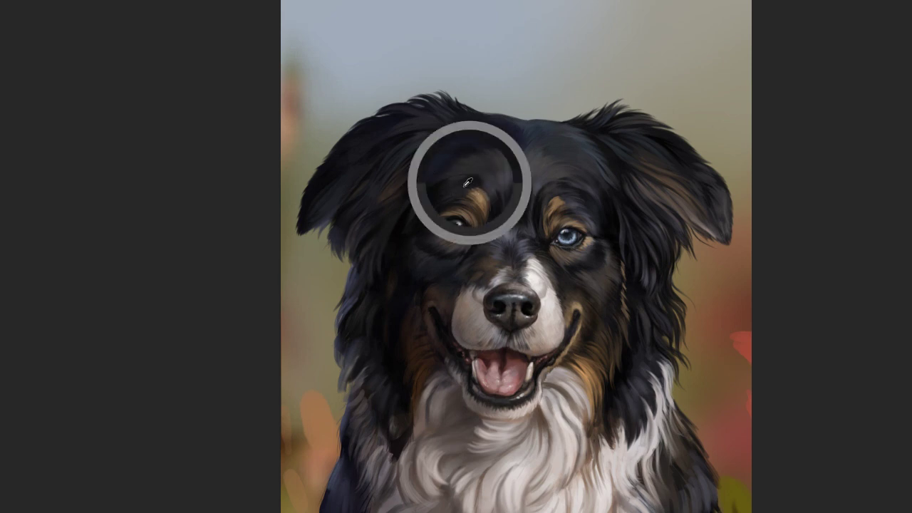
scroll(407, 322, up, 2)
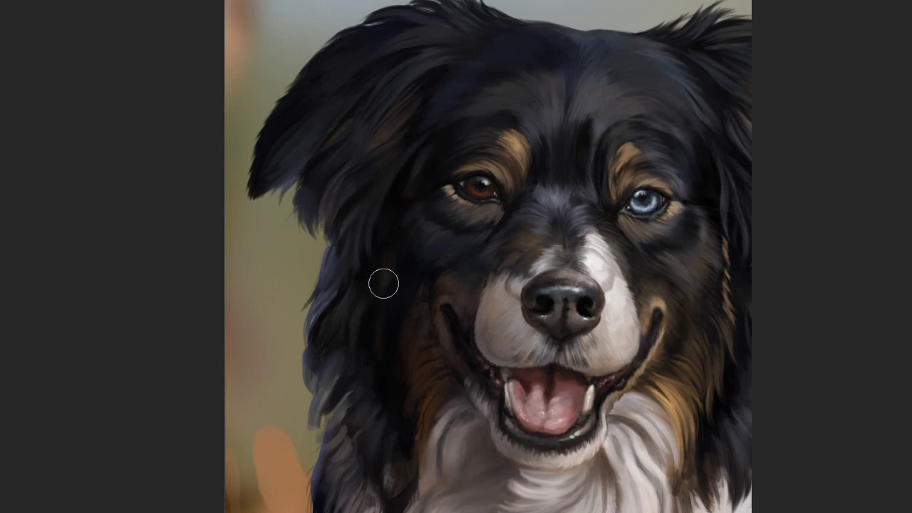
click(325, 35)
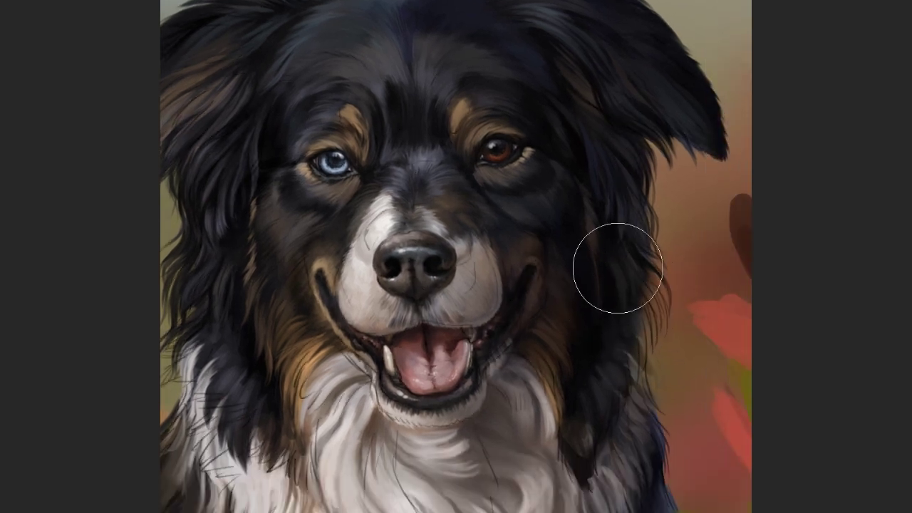
mouse_move(641, 264)
mouse_down()
mouse_move(658, 289)
mouse_move(654, 325)
mouse_move(640, 332)
mouse_up()
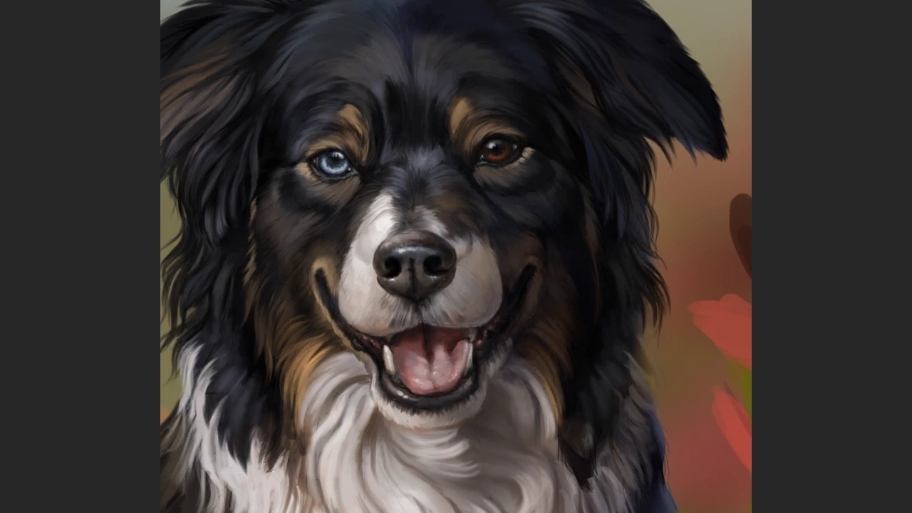
Paint a thin dark strand and several sampled light strands into the chest fur
key(bracketright)
key(bracketright)
key(bracketright)
key(bracketleft)
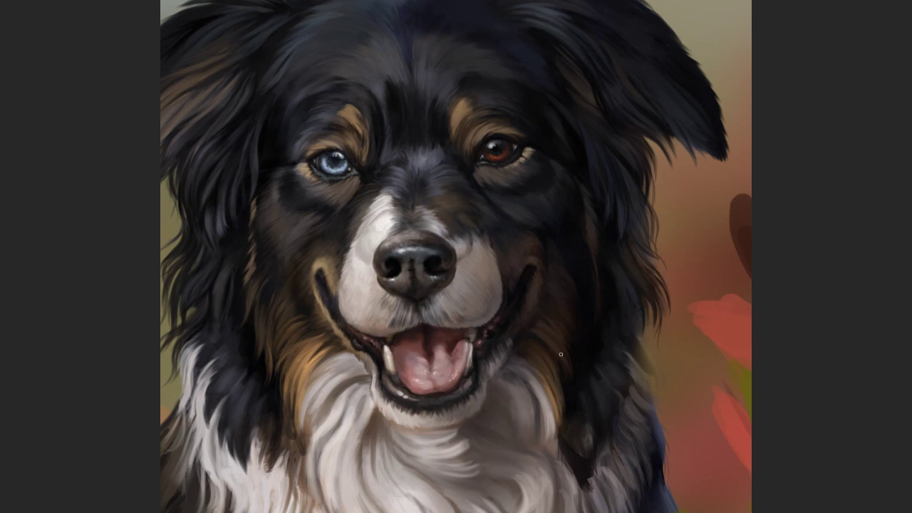
scroll(561, 354, down, 2)
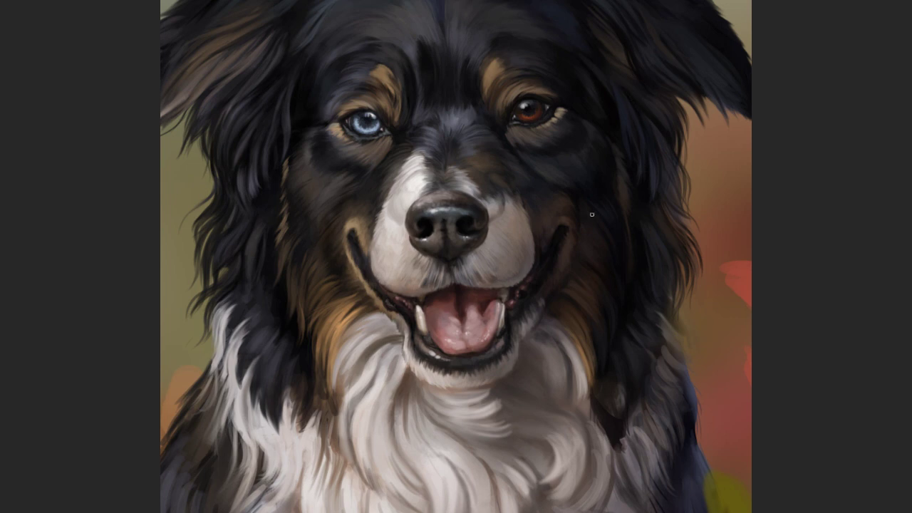
drag(316, 335, 324, 383)
alt+click(336, 314)
mouse_move(329, 331)
mouse_down()
mouse_move(315, 309)
mouse_move(313, 322)
mouse_up()
drag(329, 286, 306, 327)
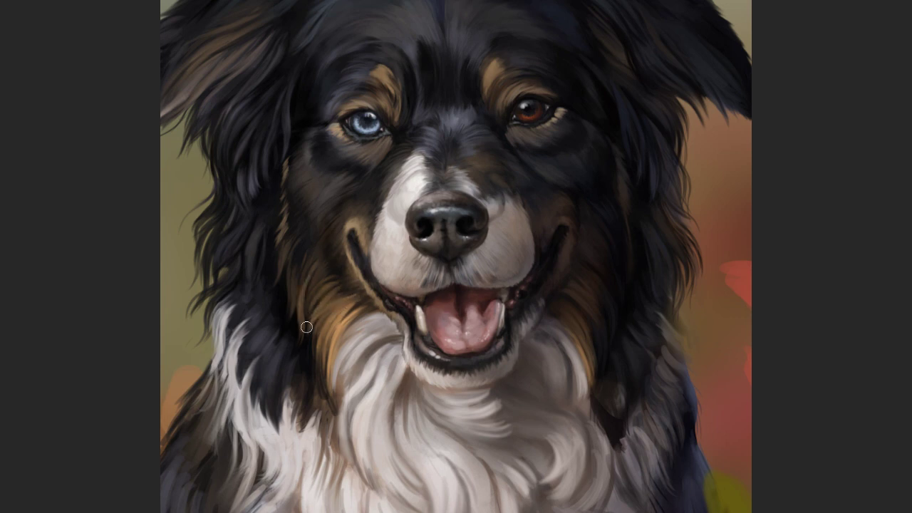
drag(304, 290, 311, 315)
Darken the lip line, refine the lower jaw, and add dark strands along the chest edge
scroll(321, 349, up, 1)
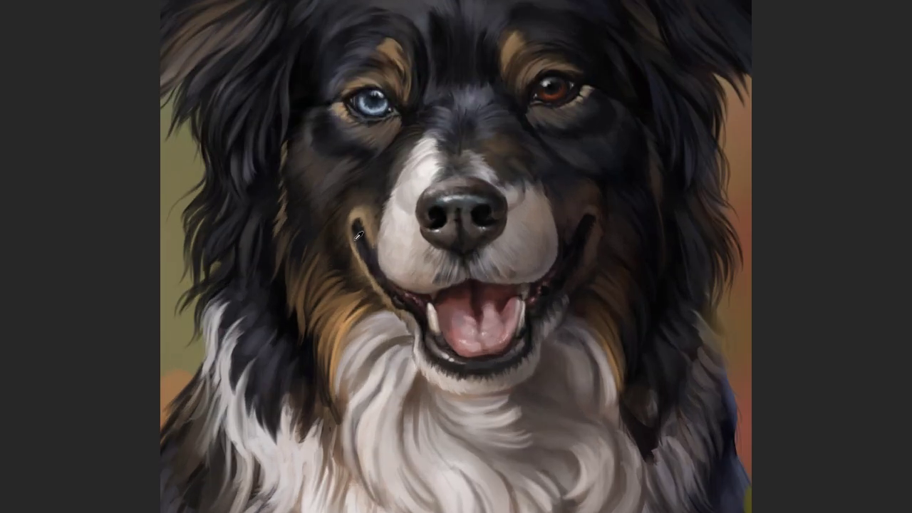
drag(347, 240, 369, 276)
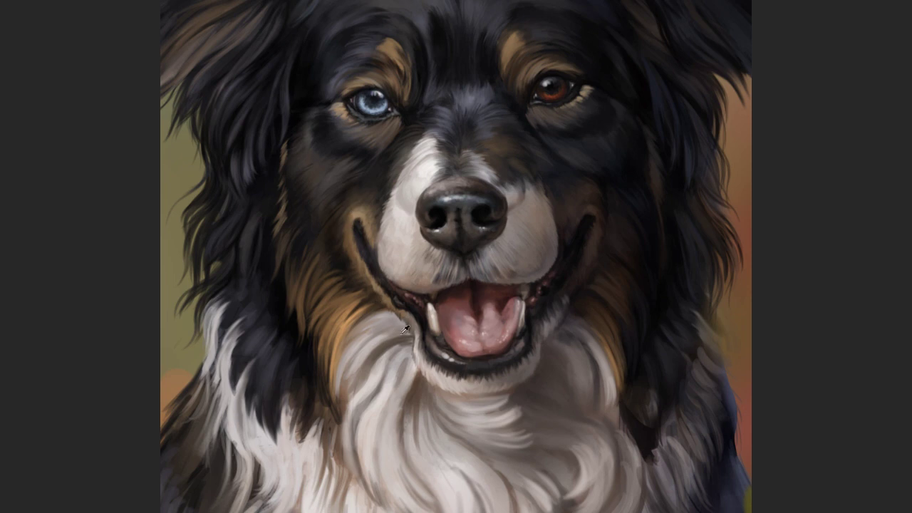
drag(406, 330, 458, 353)
drag(607, 342, 598, 389)
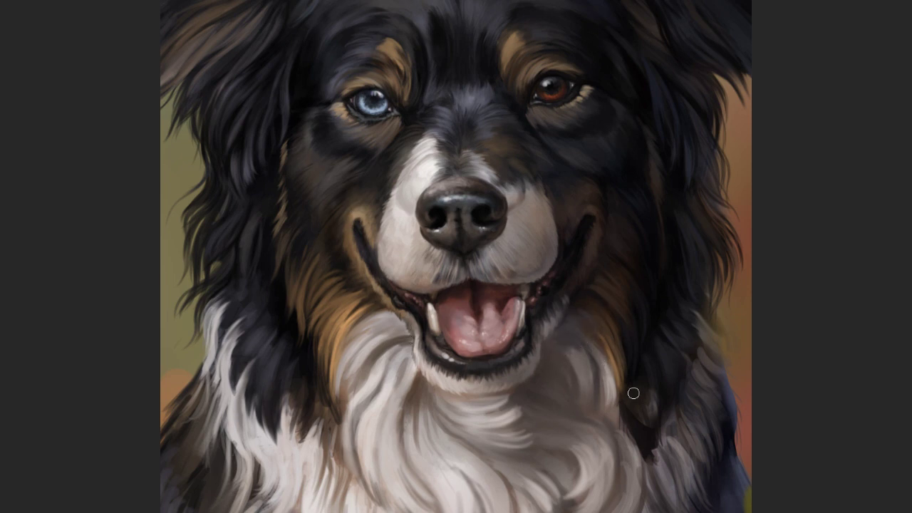
mouse_move(593, 357)
mouse_down()
mouse_move(603, 410)
mouse_move(588, 342)
mouse_move(597, 400)
mouse_move(578, 401)
mouse_move(591, 412)
mouse_up()
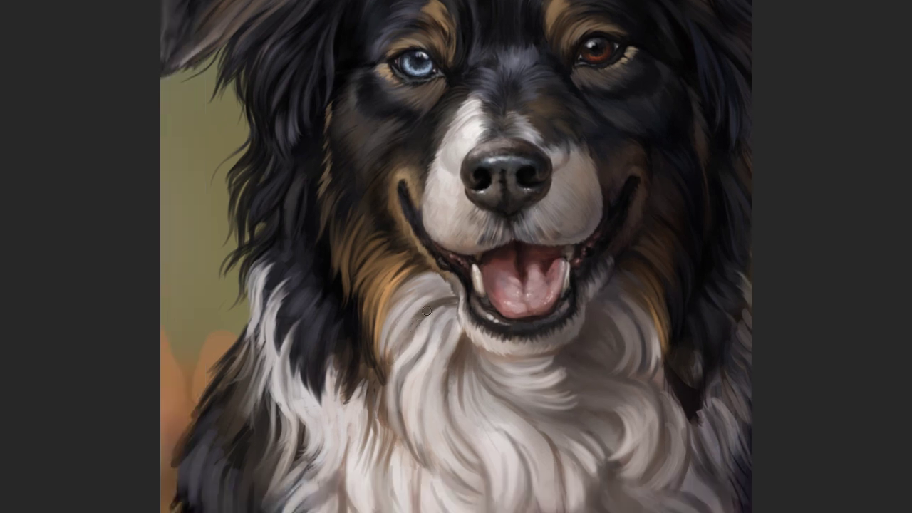
Lighten the fur by the mouth corner and chest strands on both sides of the tongue, then reset the view upright
key(b)
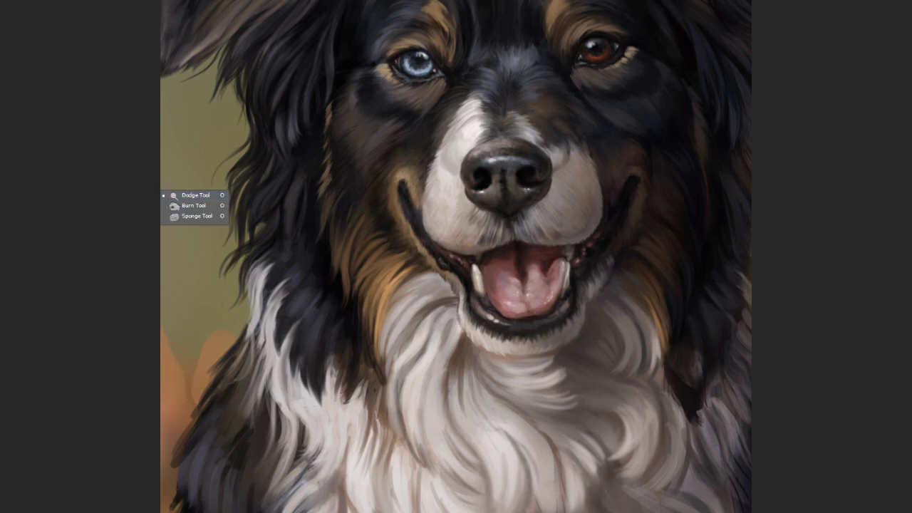
mouse_move(433, 273)
mouse_down()
mouse_move(427, 314)
mouse_move(438, 299)
mouse_move(455, 305)
mouse_up()
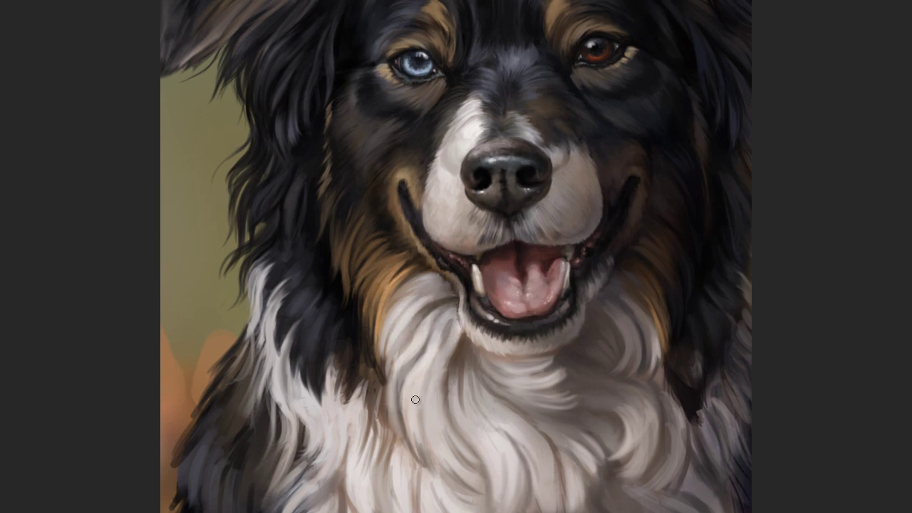
drag(419, 346, 393, 382)
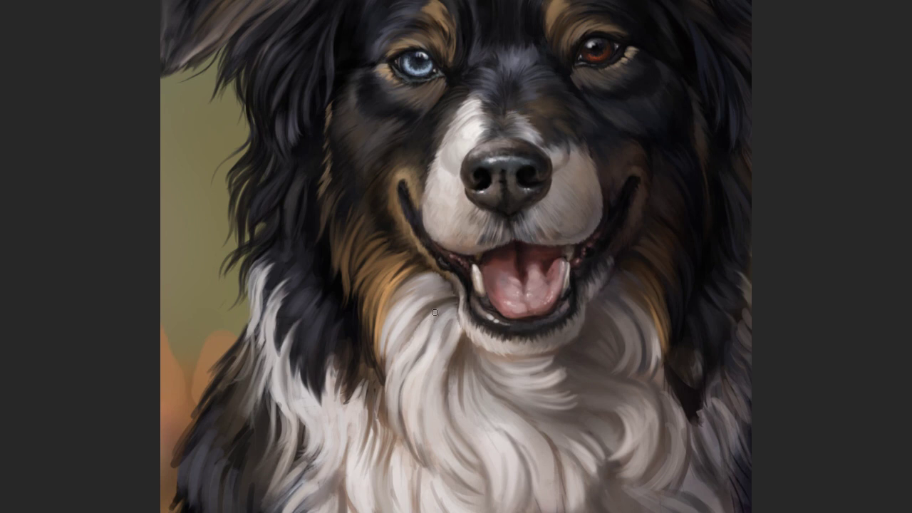
drag(434, 312, 419, 349)
drag(640, 383, 633, 360)
mouse_move(624, 448)
mouse_down()
mouse_move(611, 423)
mouse_move(627, 411)
mouse_up()
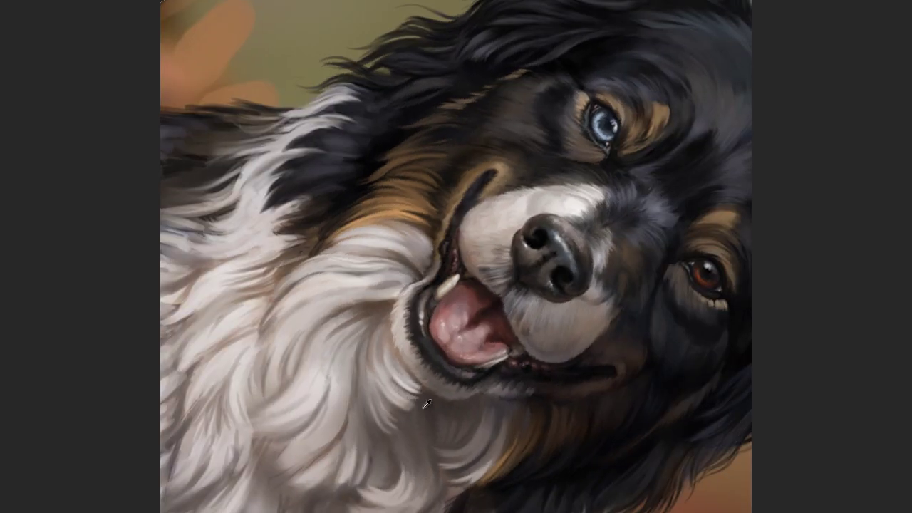
mouse_move(419, 409)
mouse_down()
mouse_move(403, 395)
mouse_move(393, 421)
mouse_up()
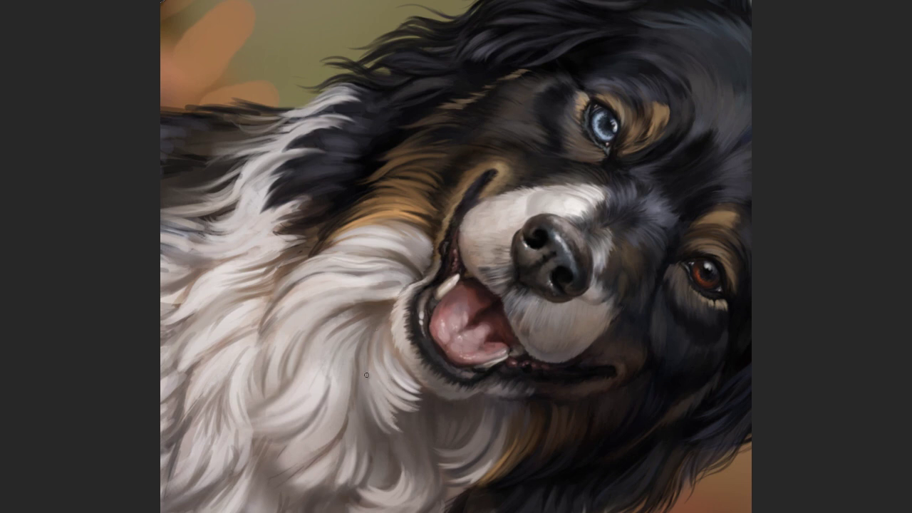
key(5)
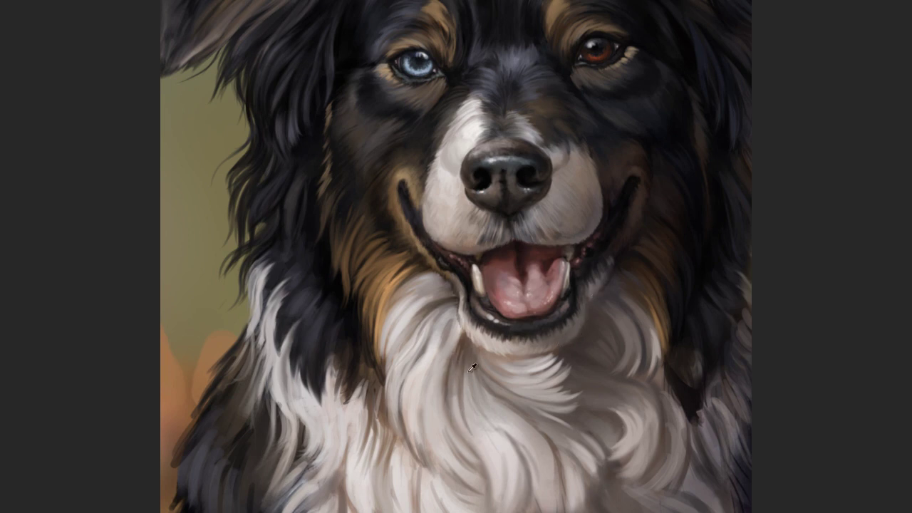
drag(518, 430, 498, 372)
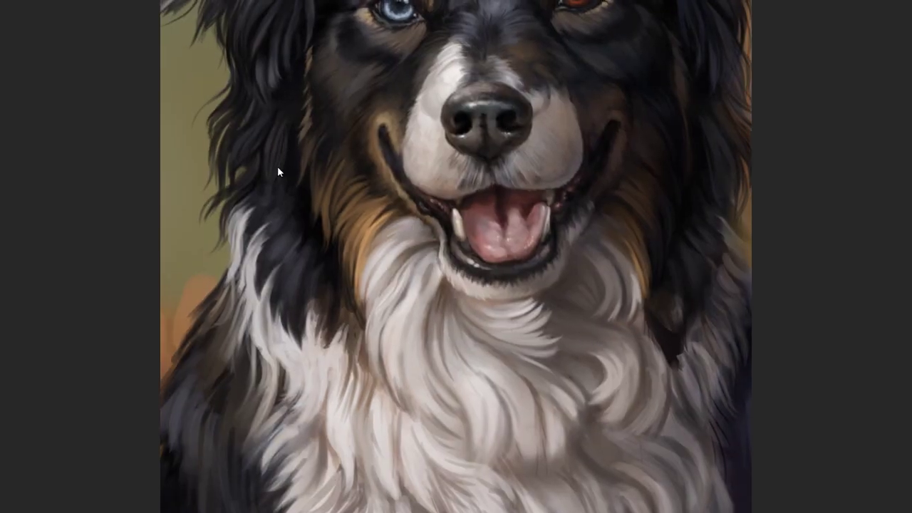
Dismiss the no-layer warning and paint light and dark strands on the neck fur
click(284, 158)
key(Return)
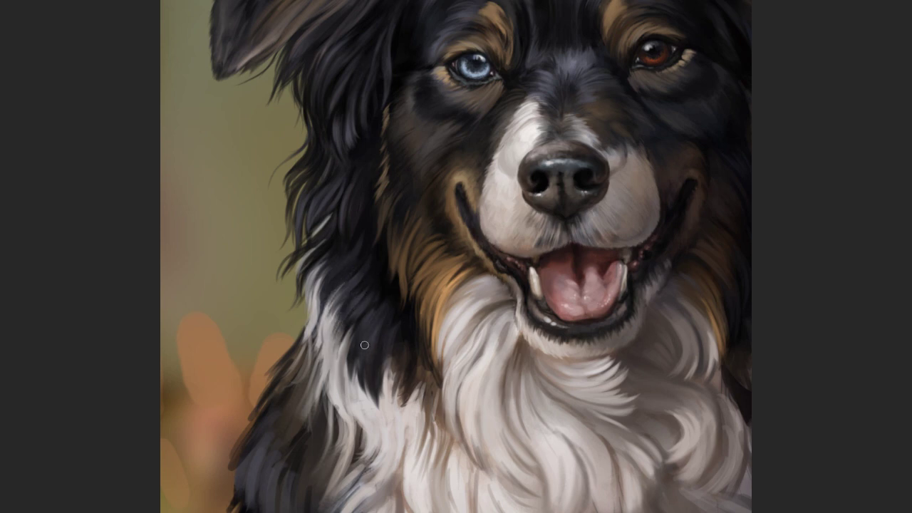
drag(366, 346, 377, 371)
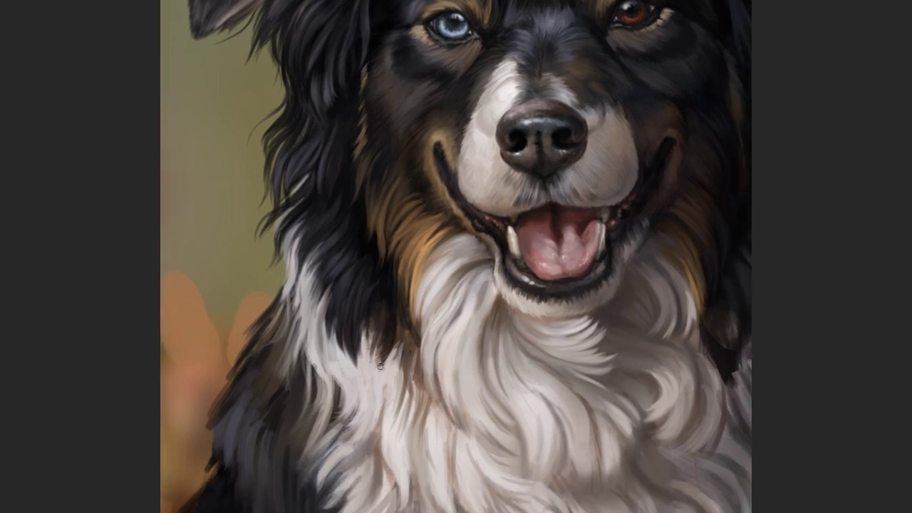
mouse_move(378, 321)
mouse_down()
mouse_move(355, 381)
mouse_move(370, 382)
mouse_move(388, 299)
mouse_up()
drag(389, 334, 403, 377)
drag(384, 314, 422, 394)
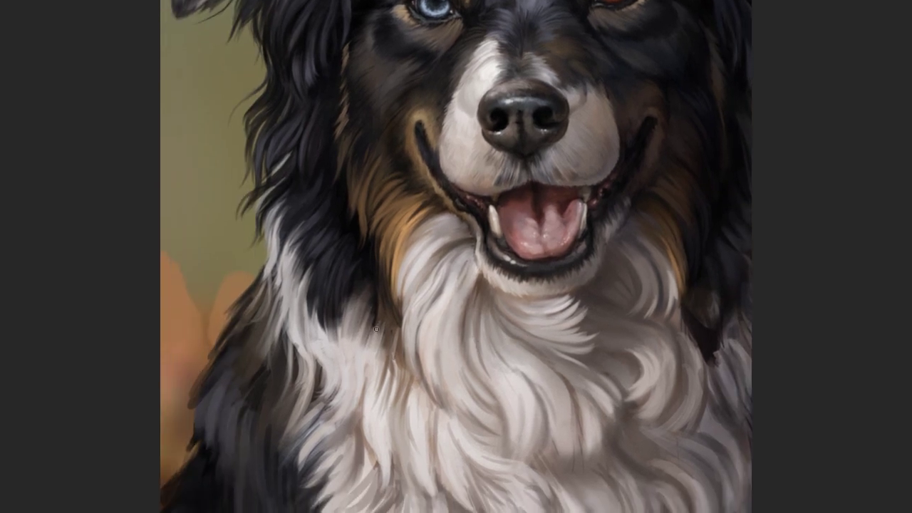
mouse_move(366, 315)
mouse_down()
mouse_move(357, 363)
mouse_move(362, 396)
mouse_move(346, 367)
mouse_move(354, 396)
mouse_up()
mouse_move(349, 360)
mouse_down()
mouse_move(349, 388)
mouse_move(361, 394)
mouse_move(312, 430)
mouse_up()
Add light lower-neck strands and several small dark strands up the neck
mouse_move(336, 381)
mouse_down()
mouse_move(314, 438)
mouse_move(319, 409)
mouse_move(306, 423)
mouse_up()
mouse_move(329, 312)
mouse_down()
mouse_move(340, 368)
mouse_move(340, 339)
mouse_up()
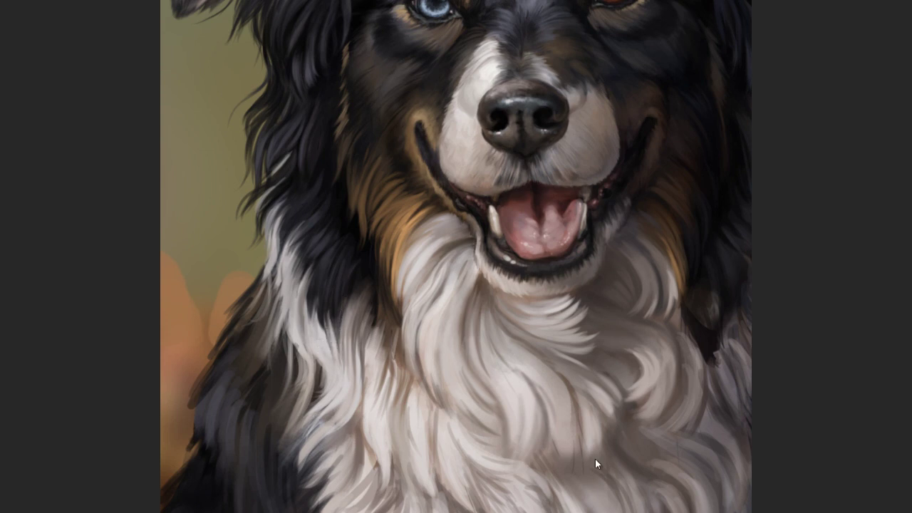
drag(326, 307, 332, 352)
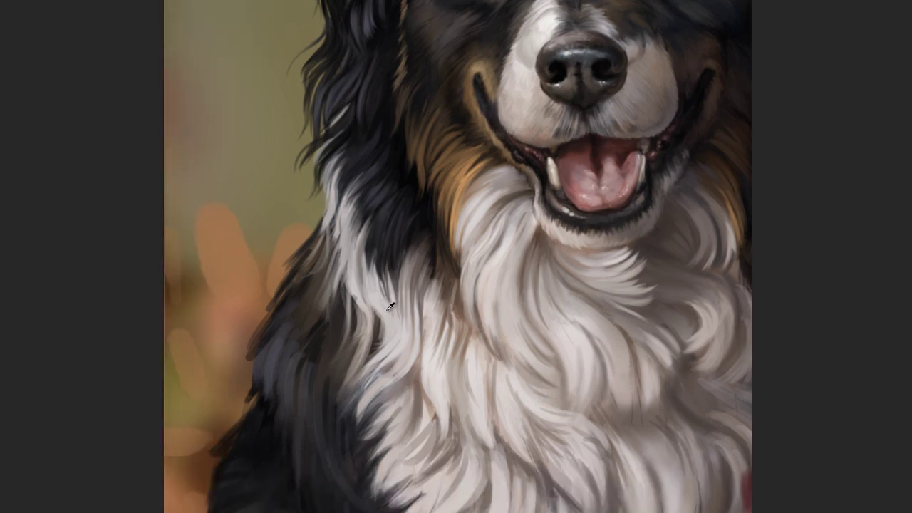
drag(385, 286, 392, 336)
drag(376, 295, 381, 332)
drag(347, 265, 355, 241)
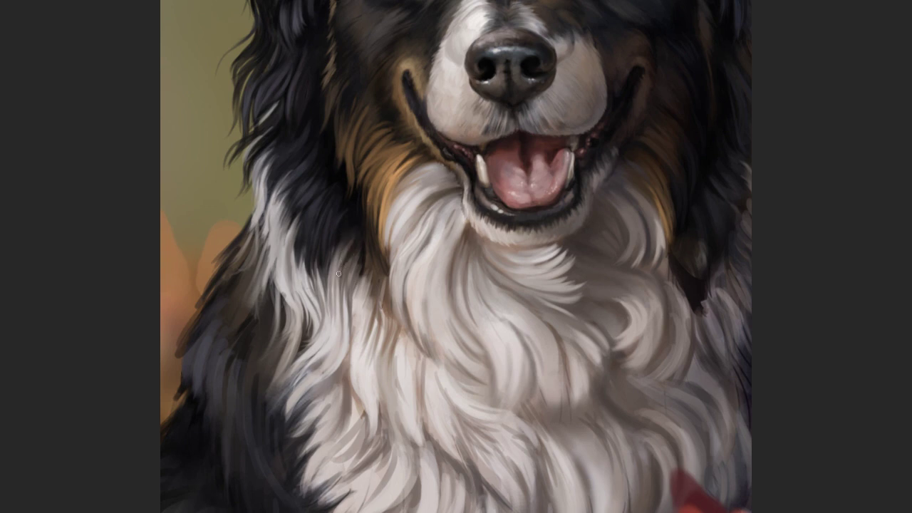
drag(338, 273, 341, 262)
drag(342, 248, 340, 293)
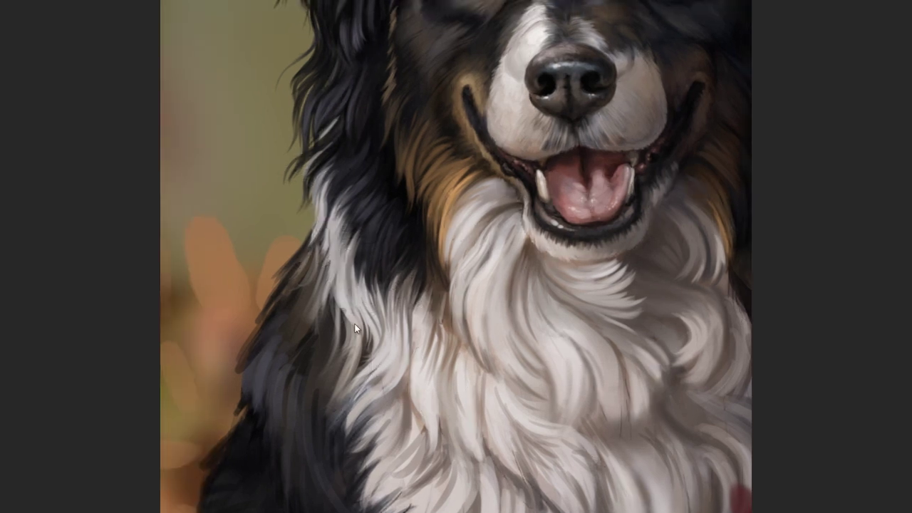
Pick a soft round brush preset and paint light wispy strands along the left neck edge
right_click(306, 268)
mouse_move(313, 274)
mouse_down()
mouse_move(336, 389)
mouse_move(336, 458)
mouse_up()
right_click(378, 318)
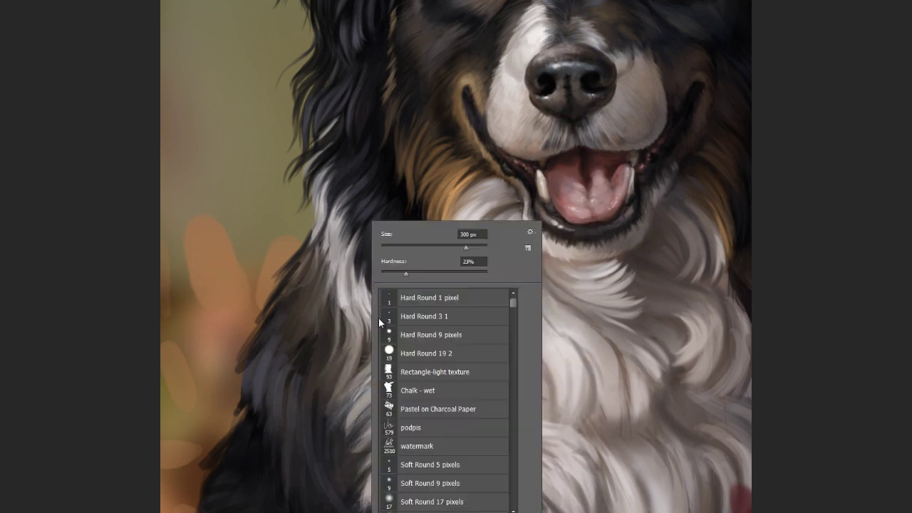
click(333, 220)
drag(332, 218, 322, 279)
mouse_move(329, 238)
mouse_down()
mouse_move(305, 306)
mouse_move(319, 285)
mouse_up()
mouse_move(318, 207)
mouse_down()
mouse_move(306, 238)
mouse_move(295, 239)
mouse_up()
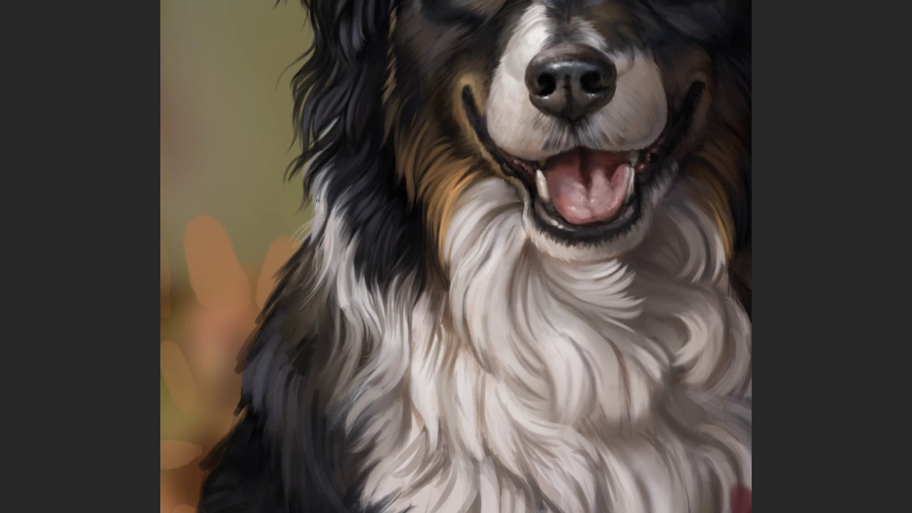
drag(434, 382, 489, 325)
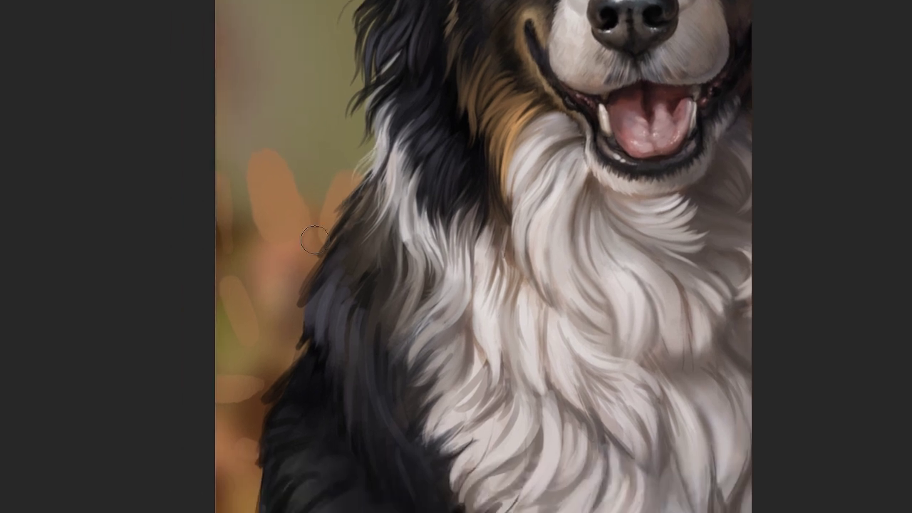
drag(306, 281, 240, 147)
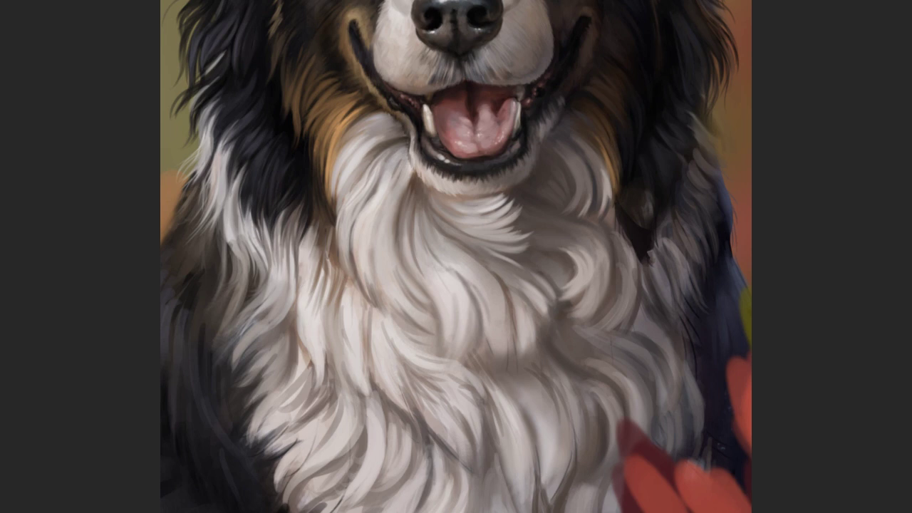
Paint lighter grey over the dark right-side patch and soften its edge into the background
drag(631, 232, 647, 246)
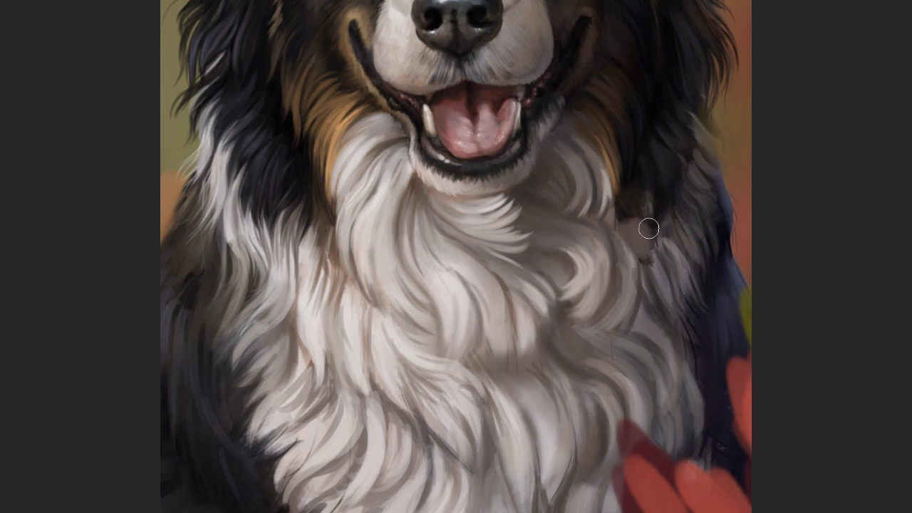
mouse_move(644, 214)
mouse_down()
mouse_move(649, 263)
mouse_move(662, 270)
mouse_up()
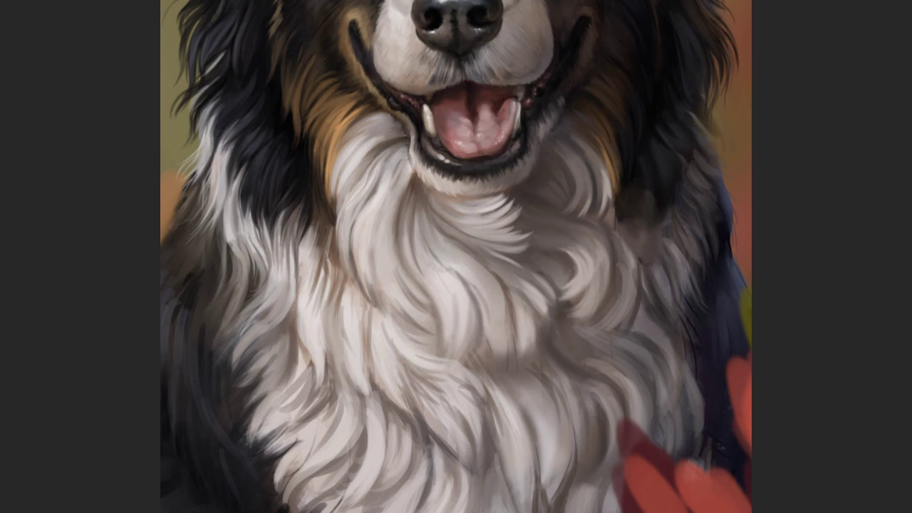
drag(725, 151, 734, 214)
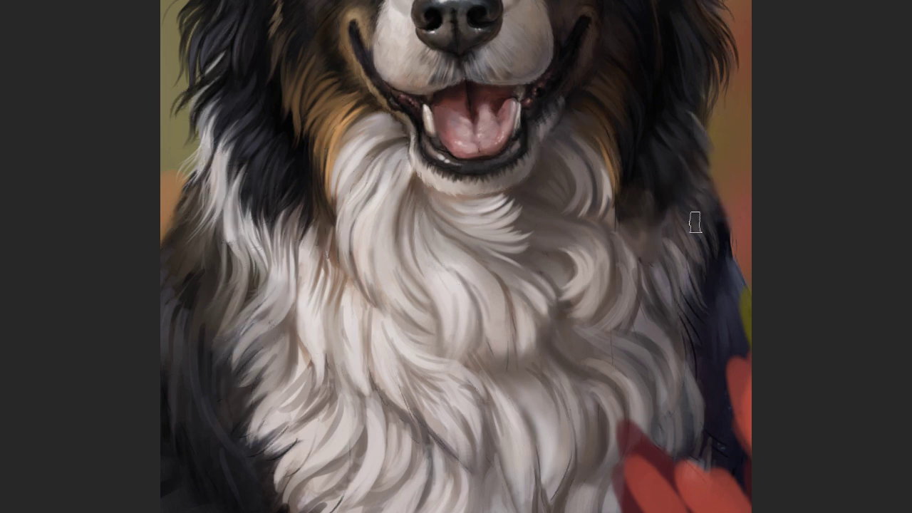
drag(713, 176, 694, 295)
drag(619, 212, 656, 305)
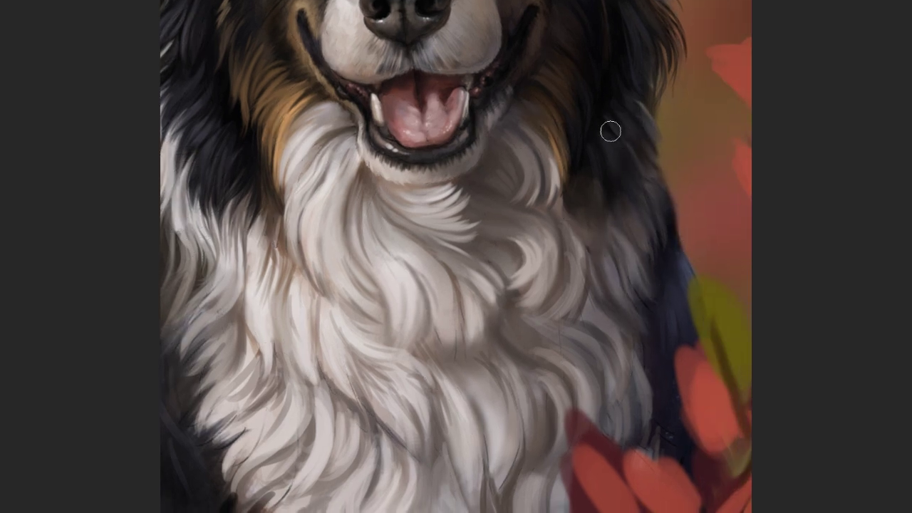
Darken the upper-right fur strands and add faint dark strands along the right edge
drag(611, 131, 641, 153)
drag(627, 100, 648, 143)
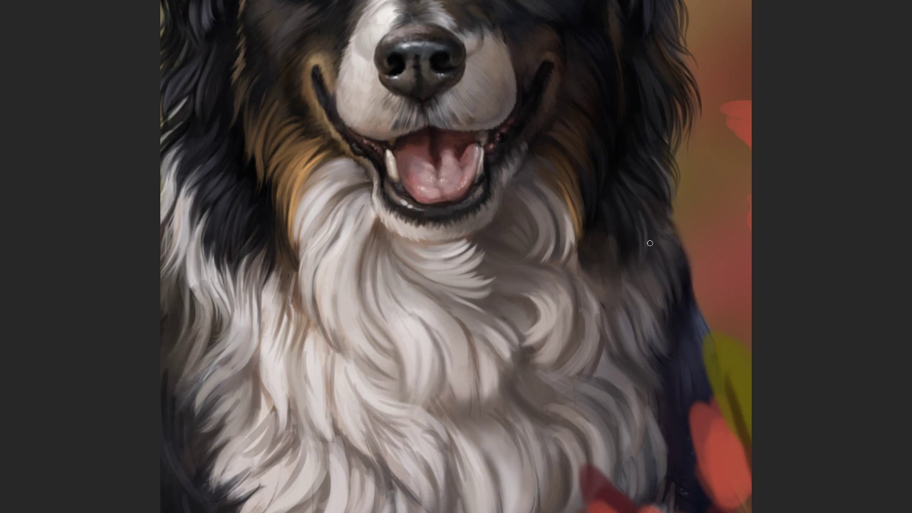
drag(590, 255, 608, 243)
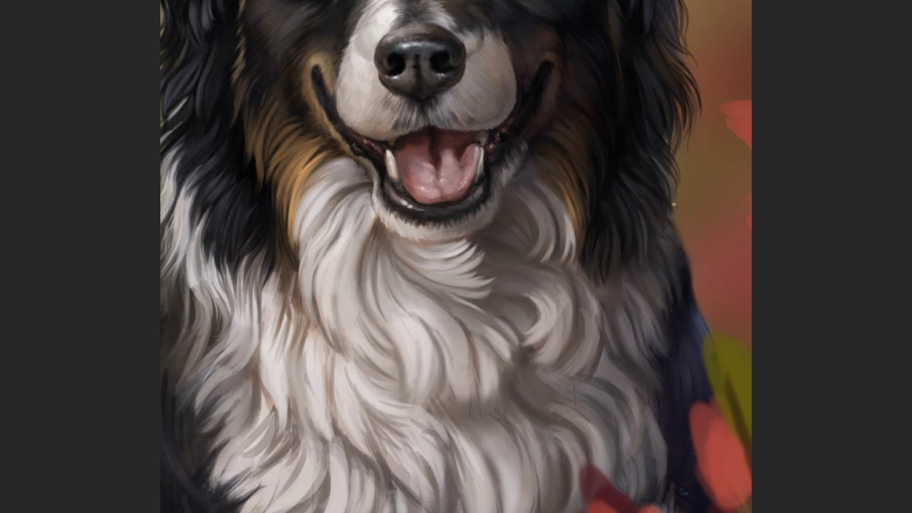
drag(665, 215, 666, 151)
drag(677, 241, 689, 264)
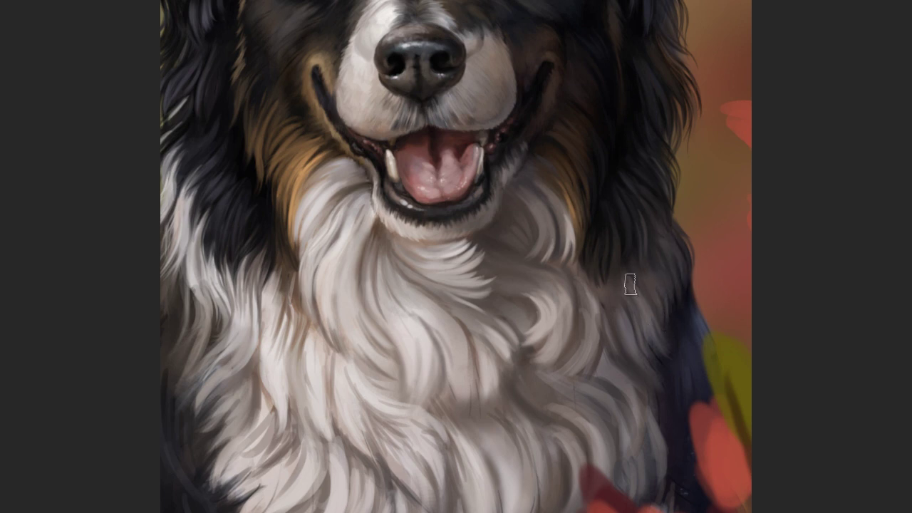
Add dark hair strands along the right and lower-right fur edge
drag(628, 283, 629, 287)
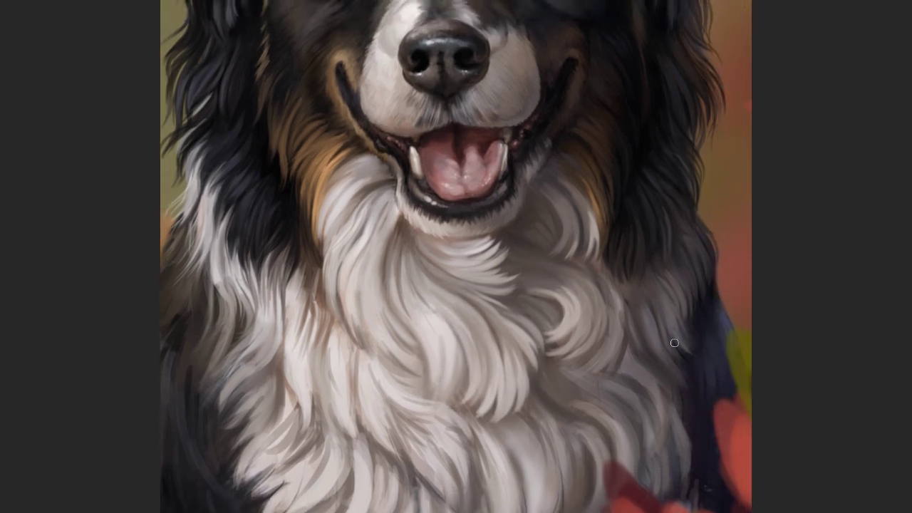
drag(716, 286, 739, 334)
drag(696, 206, 721, 262)
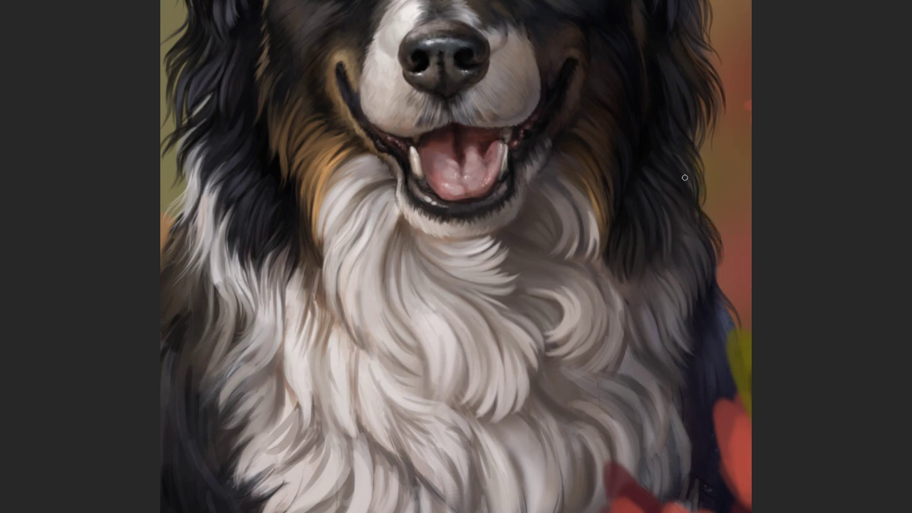
drag(723, 340, 712, 369)
drag(728, 311, 719, 331)
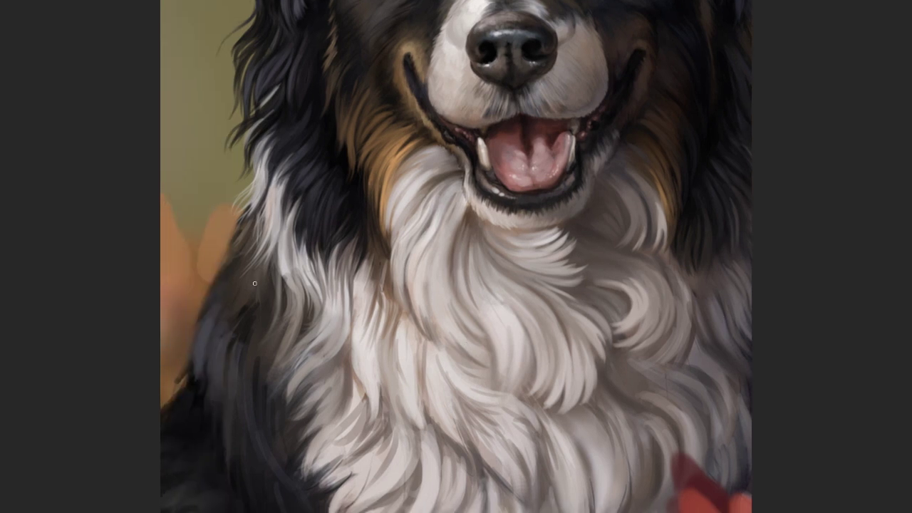
Paint light fur strands on the white chest and along the left fur edge
mouse_move(235, 214)
mouse_down()
mouse_move(242, 246)
mouse_move(242, 203)
mouse_up()
mouse_move(377, 235)
mouse_down()
mouse_move(384, 267)
mouse_move(375, 291)
mouse_move(392, 285)
mouse_up()
drag(360, 220, 365, 272)
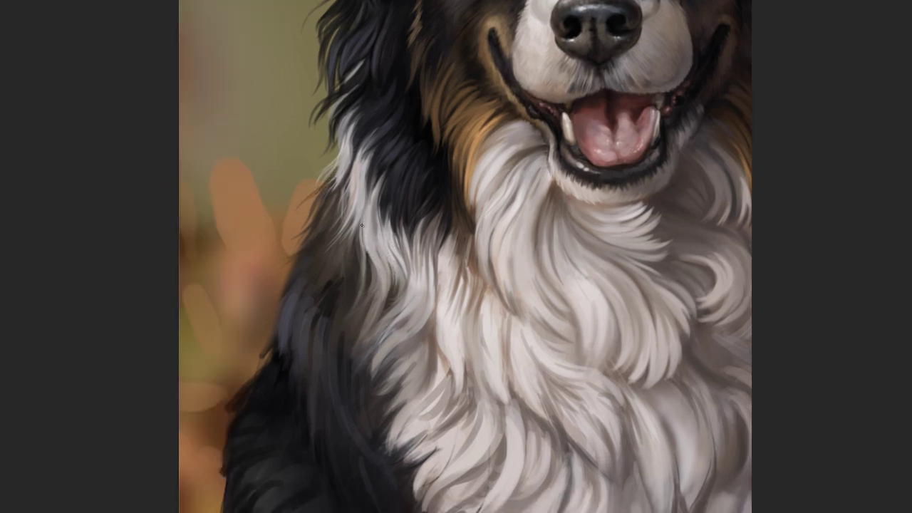
mouse_move(355, 237)
mouse_down()
mouse_move(361, 280)
mouse_move(346, 279)
mouse_move(346, 288)
mouse_up()
drag(349, 255, 335, 292)
mouse_move(352, 174)
mouse_down()
mouse_move(345, 235)
mouse_move(324, 255)
mouse_up()
Sample a fur colour and add light strands to the upper-left edge and mid-chest
alt+click(352, 167)
drag(349, 166, 320, 210)
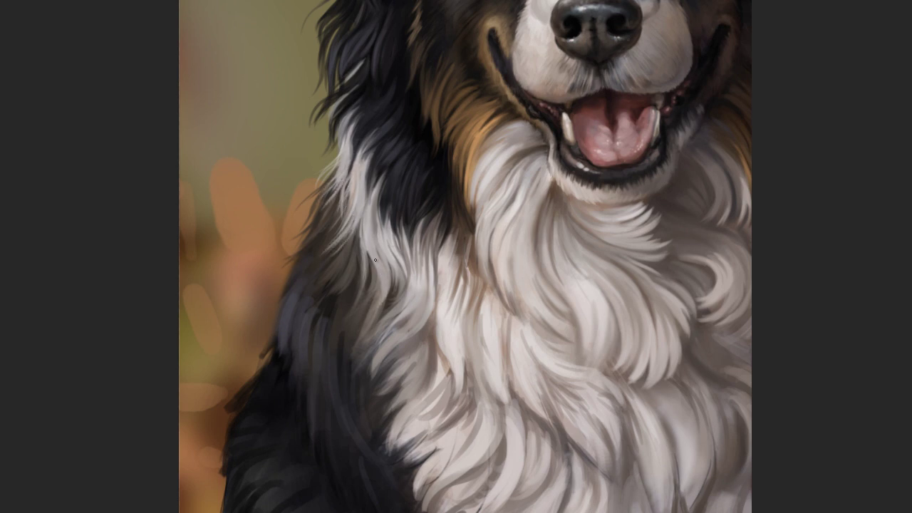
drag(366, 247, 346, 303)
mouse_move(360, 208)
mouse_down()
mouse_move(335, 252)
mouse_move(353, 267)
mouse_up()
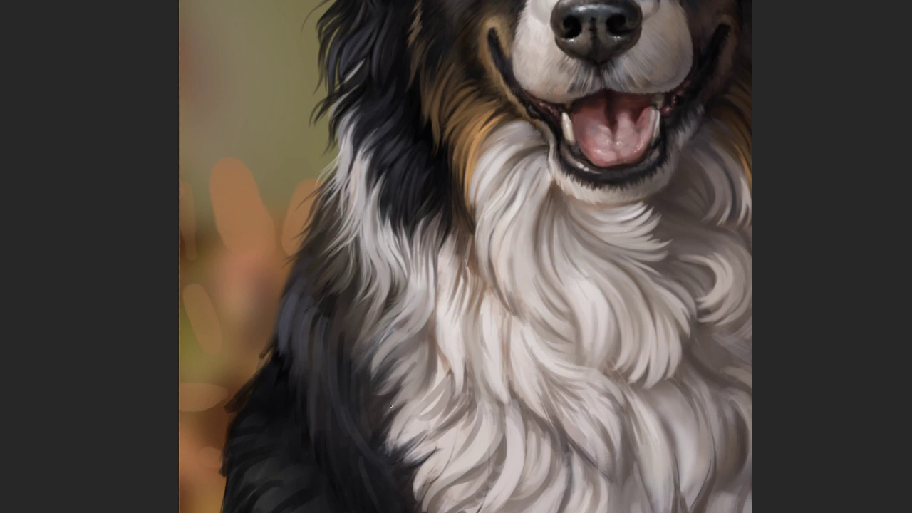
drag(527, 238, 515, 298)
drag(533, 217, 550, 303)
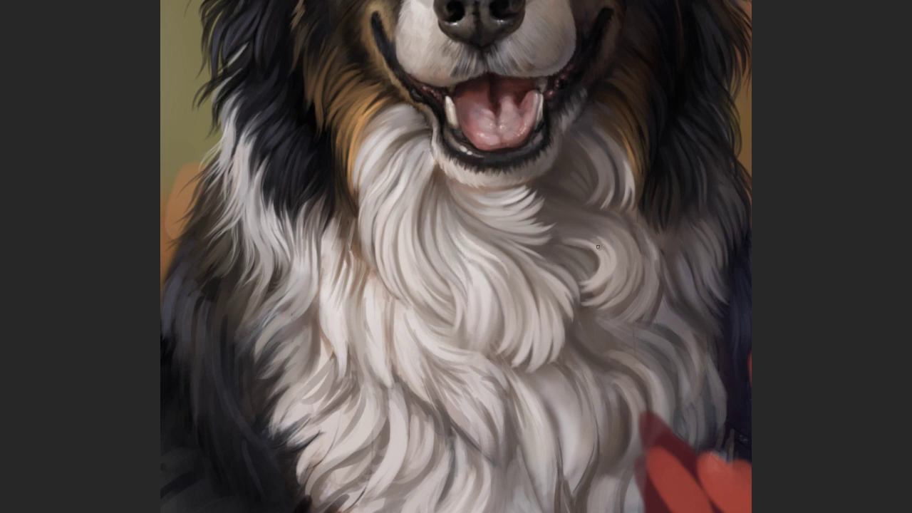
Refine short light fur strokes on the left chest, rotating the view and resetting it upright
drag(670, 187, 665, 341)
key(Escape)
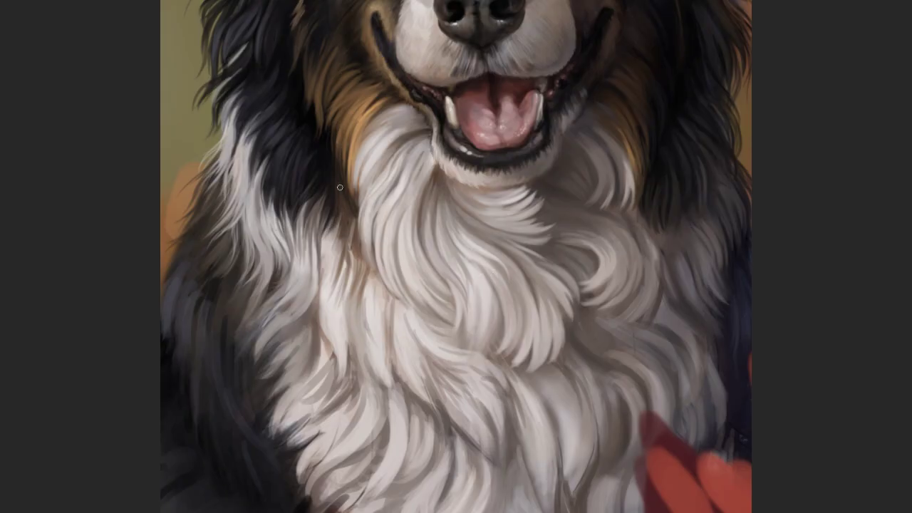
drag(335, 256, 345, 210)
drag(333, 250, 321, 299)
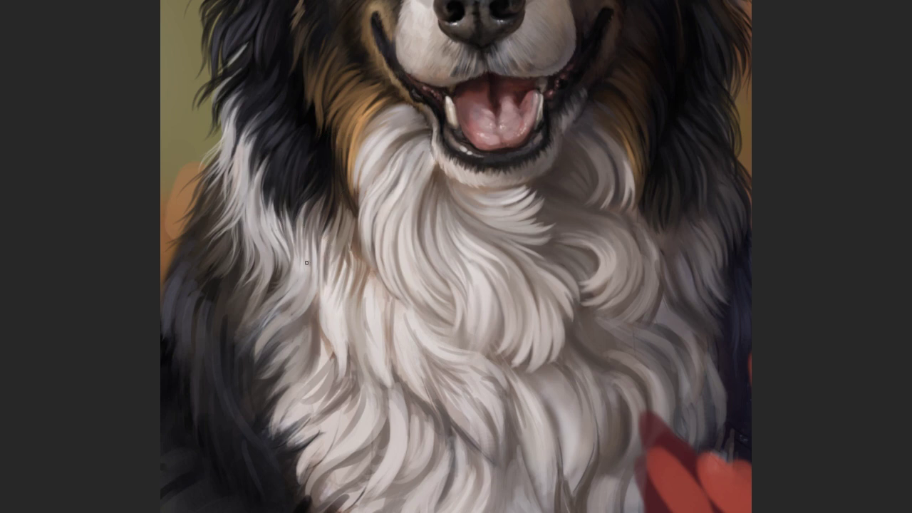
mouse_move(306, 313)
mouse_down()
mouse_move(320, 285)
mouse_move(305, 320)
mouse_move(315, 353)
mouse_move(305, 342)
mouse_move(268, 376)
mouse_up()
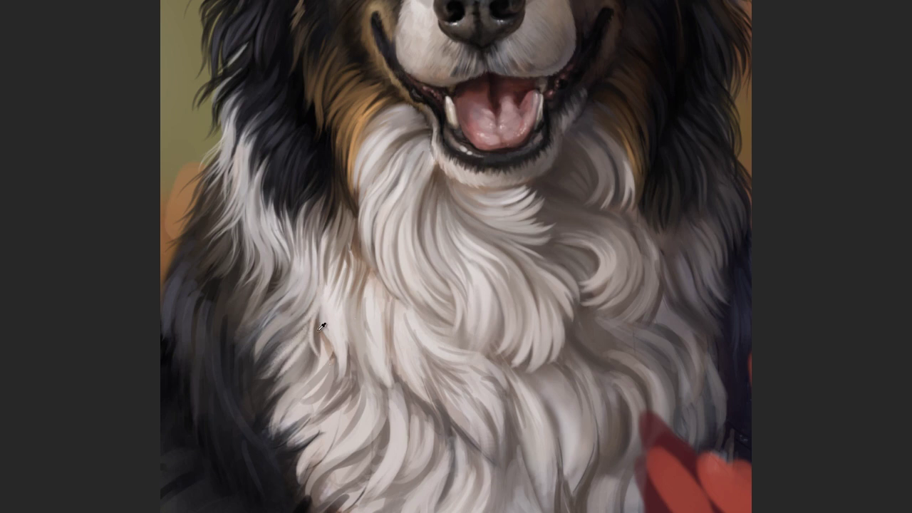
drag(304, 278, 282, 315)
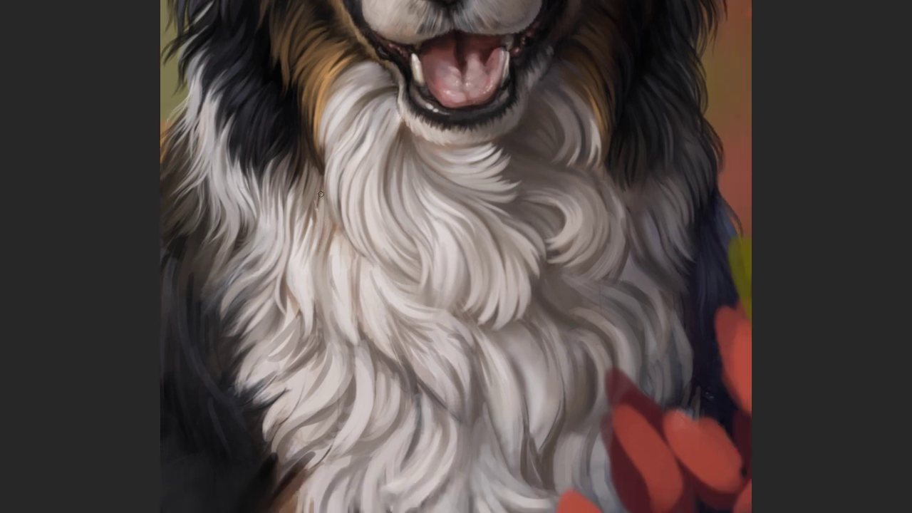
key(r)
mouse_move(307, 200)
mouse_down()
mouse_move(533, 356)
mouse_move(458, 195)
mouse_up()
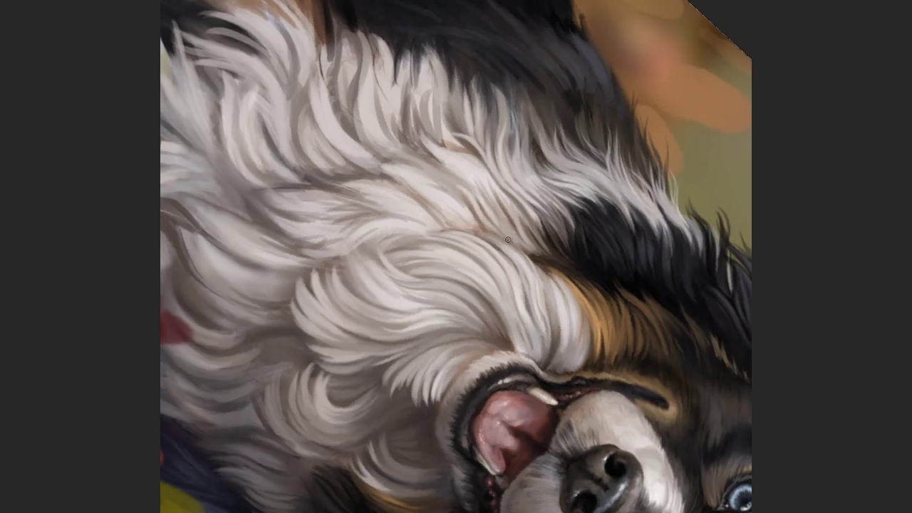
key(Escape)
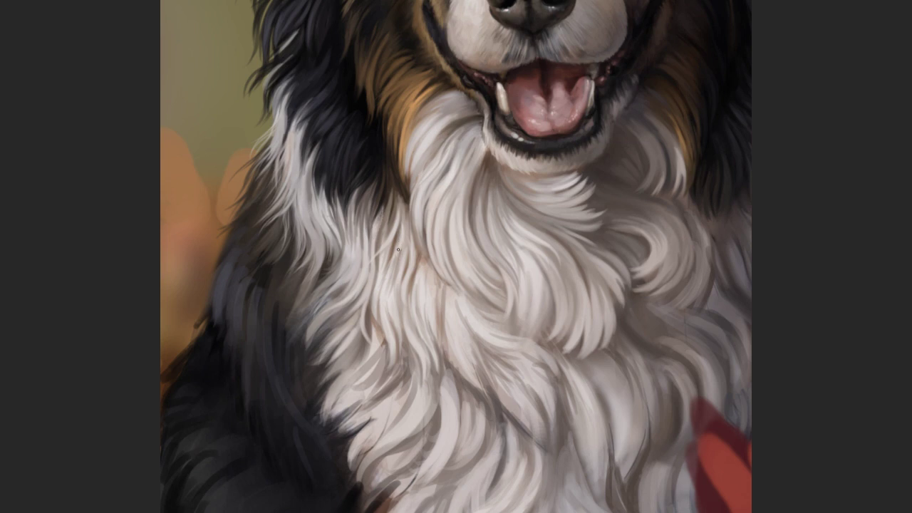
Resize the brush and paint a small stroke and a light strand down the chest fur
scroll(393, 274, down, 3)
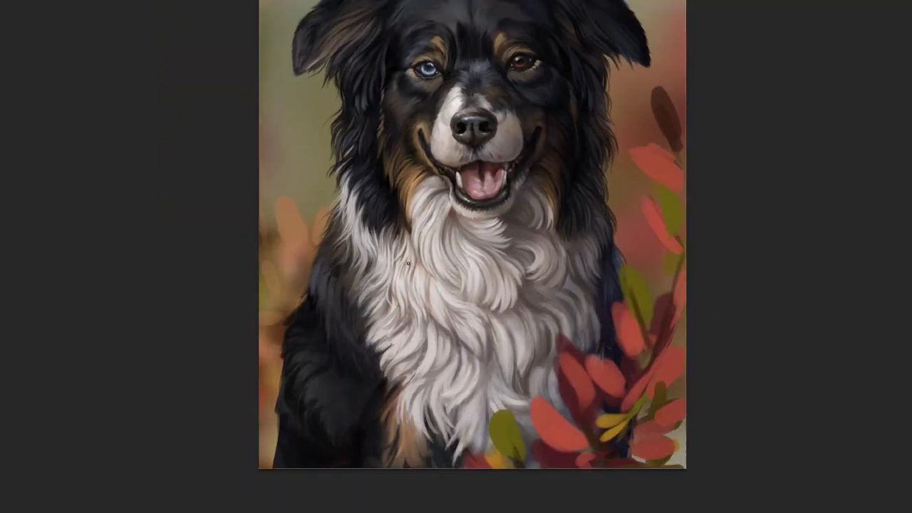
scroll(396, 278, up, 2)
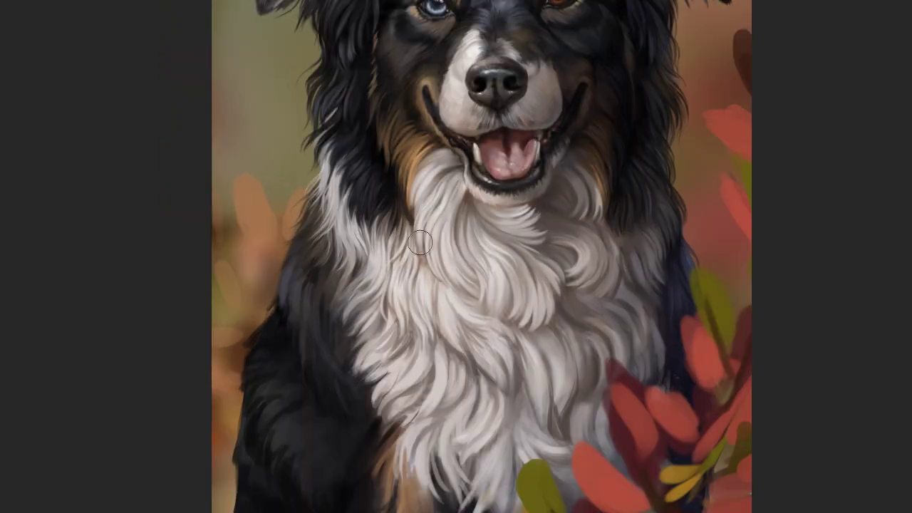
key(bracketright)
key(bracketright)
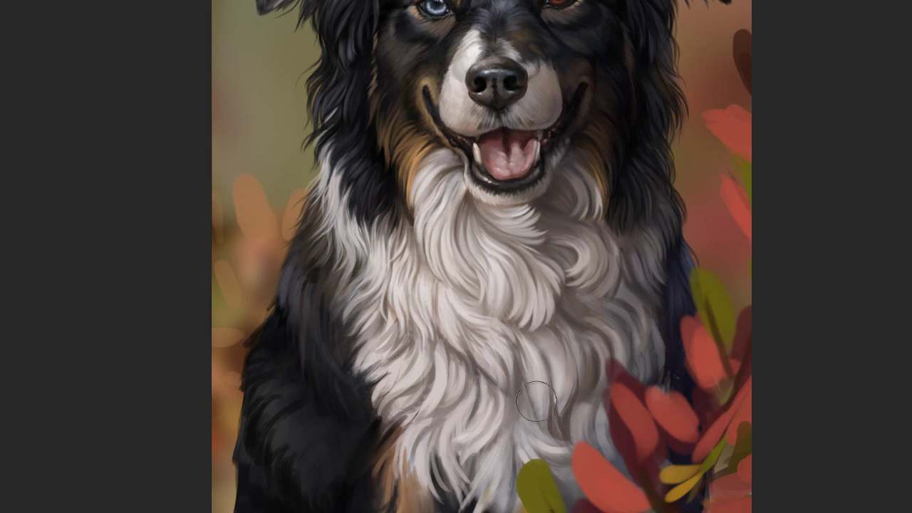
scroll(363, 325, up, 1)
scroll(367, 325, down, 1)
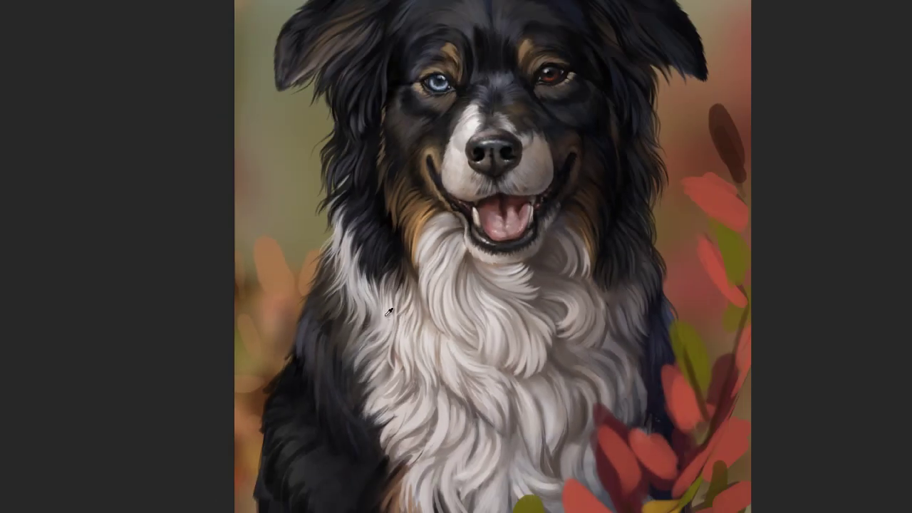
drag(370, 326, 367, 333)
scroll(389, 347, down, 1)
scroll(399, 356, up, 3)
scroll(456, 240, up, 1)
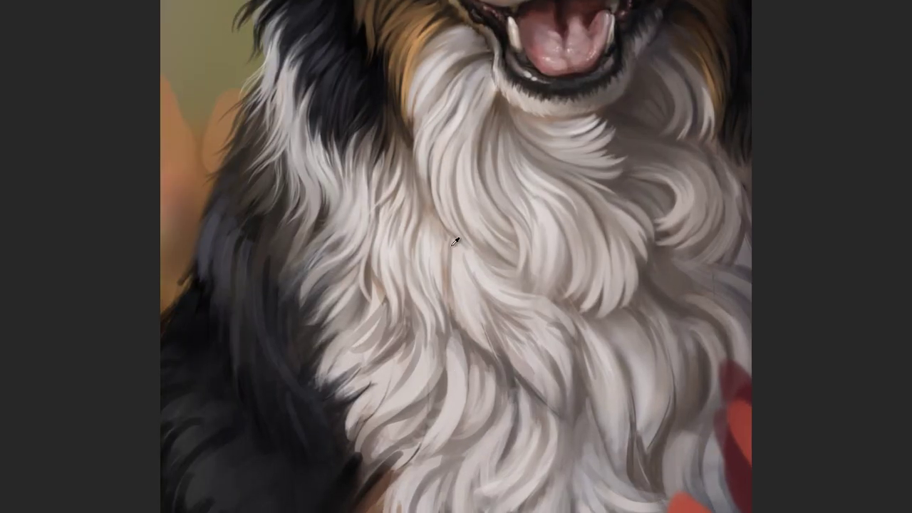
key(bracketleft)
key(bracketleft)
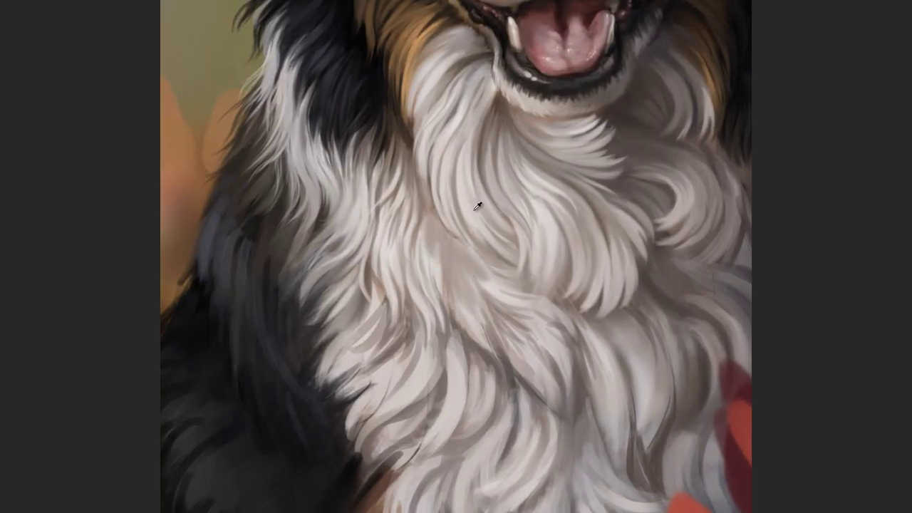
drag(436, 229, 454, 331)
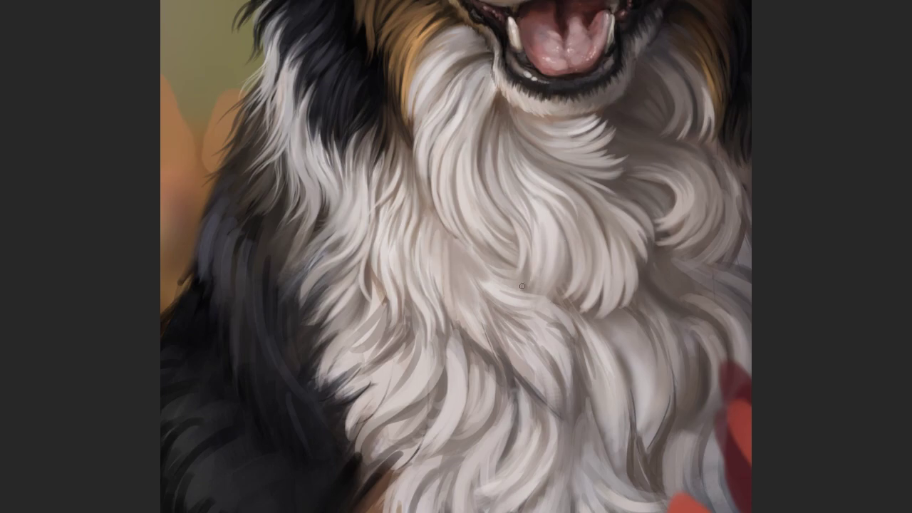
Paint light ruff strands with the view turned upside down, then sample a light fur colour
key(ctrl+bracketright)
mouse_move(367, 250)
mouse_down()
mouse_move(368, 301)
mouse_move(381, 315)
mouse_up()
drag(365, 274, 360, 318)
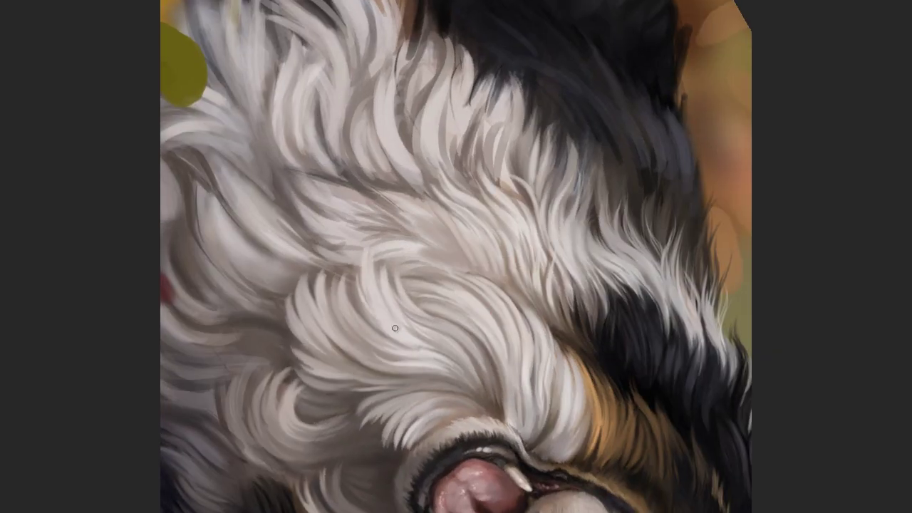
key(ctrl+bracketright)
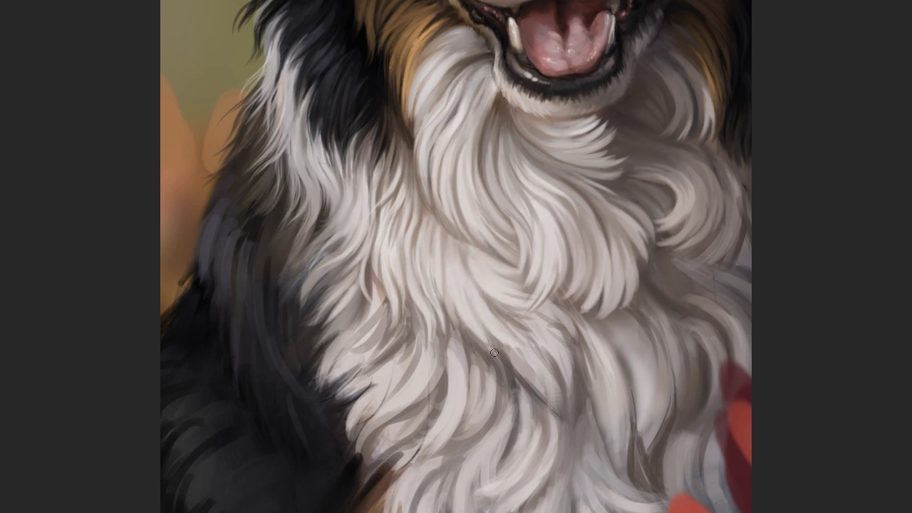
alt+click(464, 244)
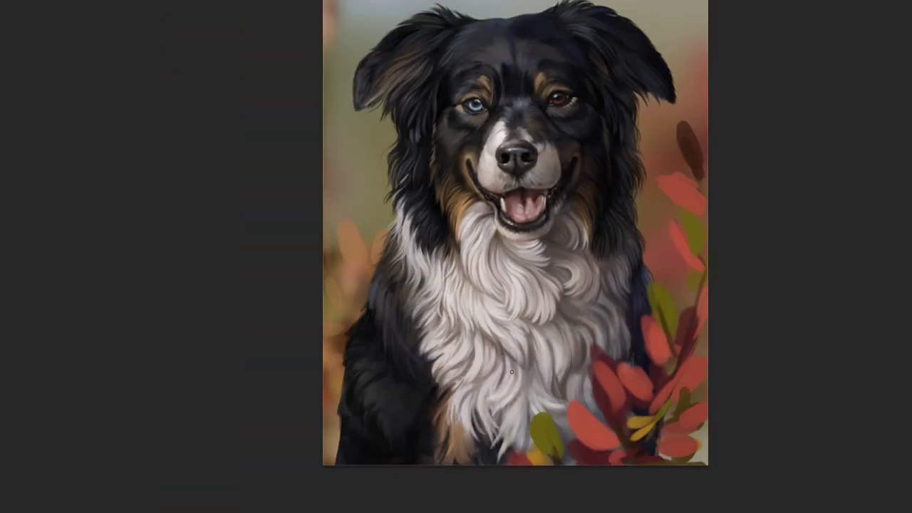
Enlarge the brush in the preset picker and paint light and dark strands on the lower chest
right_click(519, 220)
drag(604, 234, 612, 234)
key(Return)
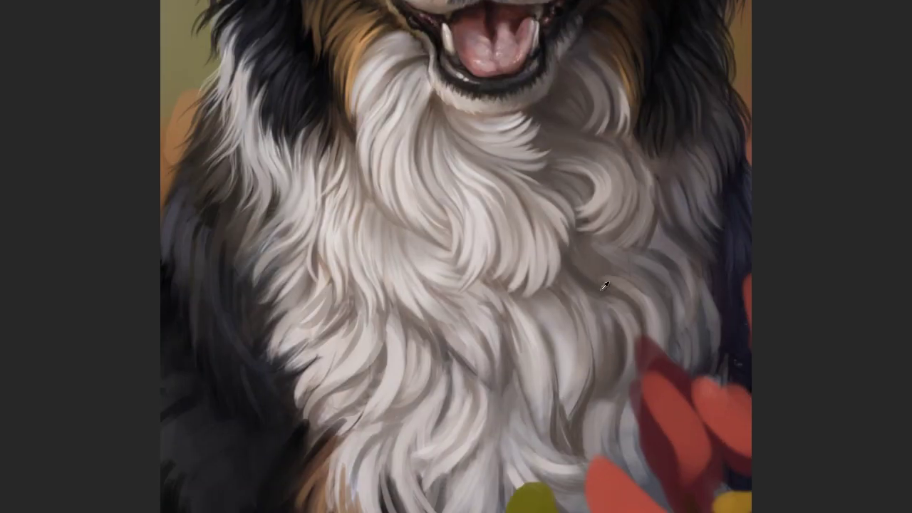
mouse_move(563, 299)
mouse_down()
mouse_move(552, 352)
mouse_move(580, 388)
mouse_up()
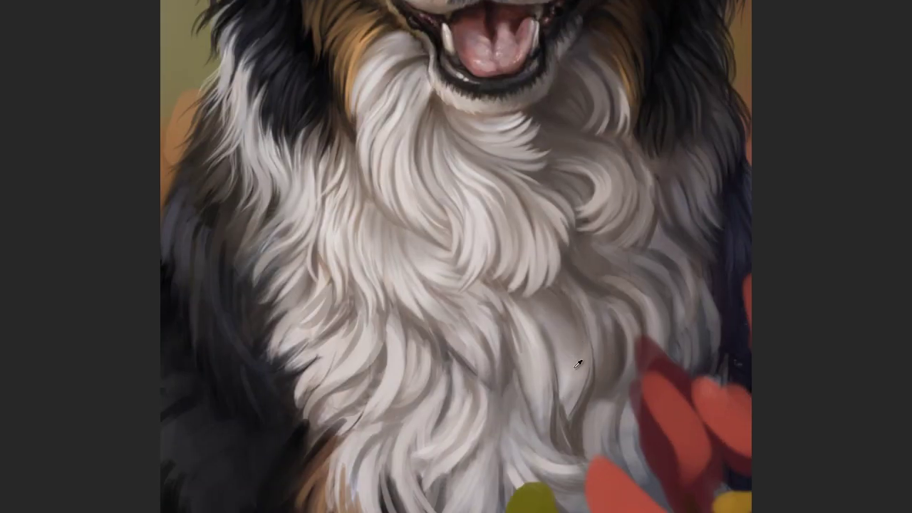
mouse_move(605, 274)
mouse_down()
mouse_move(563, 328)
mouse_move(549, 378)
mouse_move(527, 313)
mouse_move(520, 354)
mouse_up()
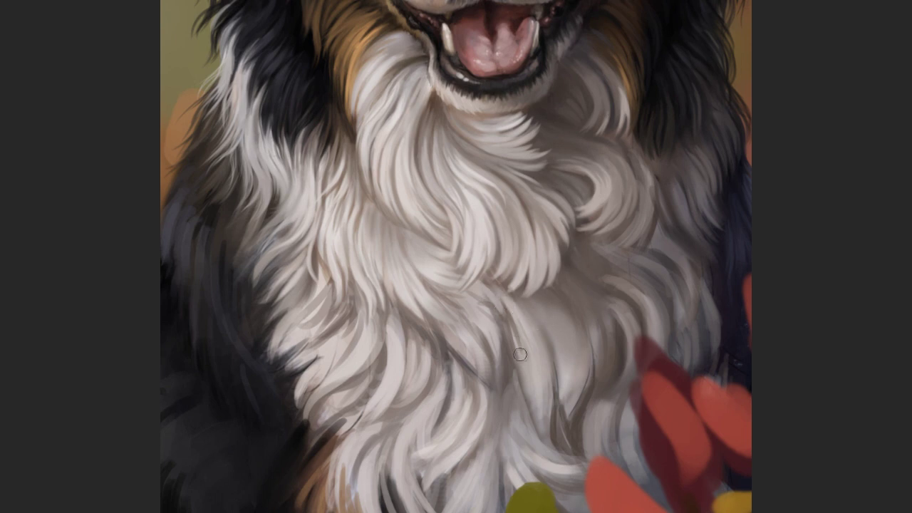
Lighten more chest fur strands with sampled colour, then reset the rotated view upright
mouse_move(513, 309)
mouse_down()
mouse_move(530, 362)
mouse_move(524, 378)
mouse_move(513, 355)
mouse_move(523, 388)
mouse_move(519, 334)
mouse_move(518, 342)
mouse_up()
alt+click(462, 335)
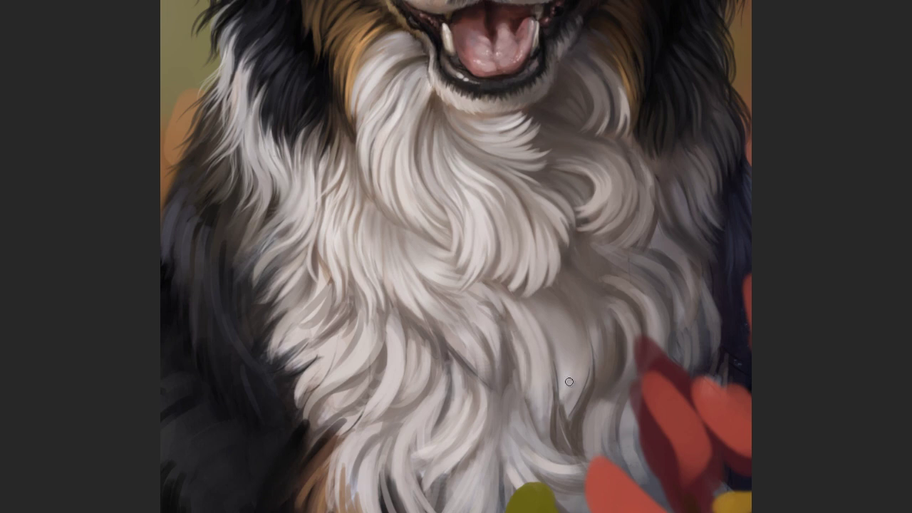
drag(569, 381, 530, 393)
mouse_move(527, 334)
mouse_down()
mouse_move(525, 382)
mouse_move(541, 334)
mouse_move(541, 403)
mouse_up()
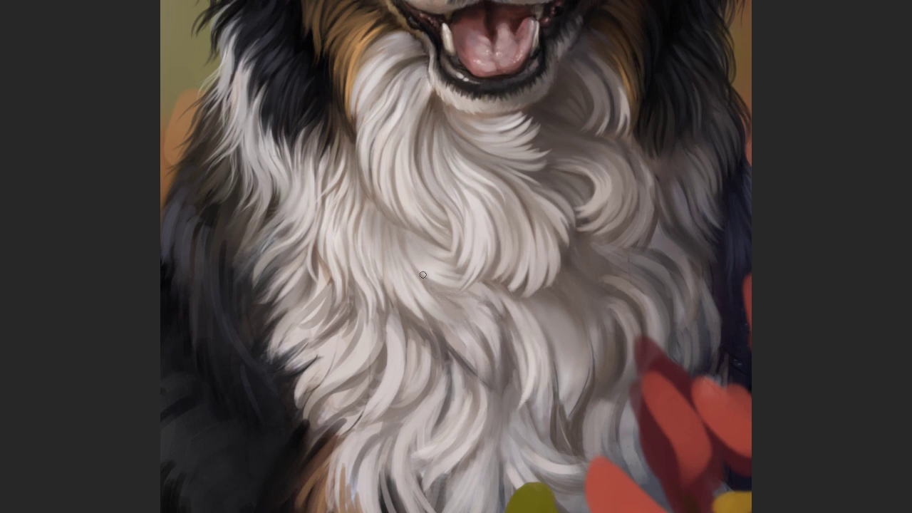
alt+click(462, 242)
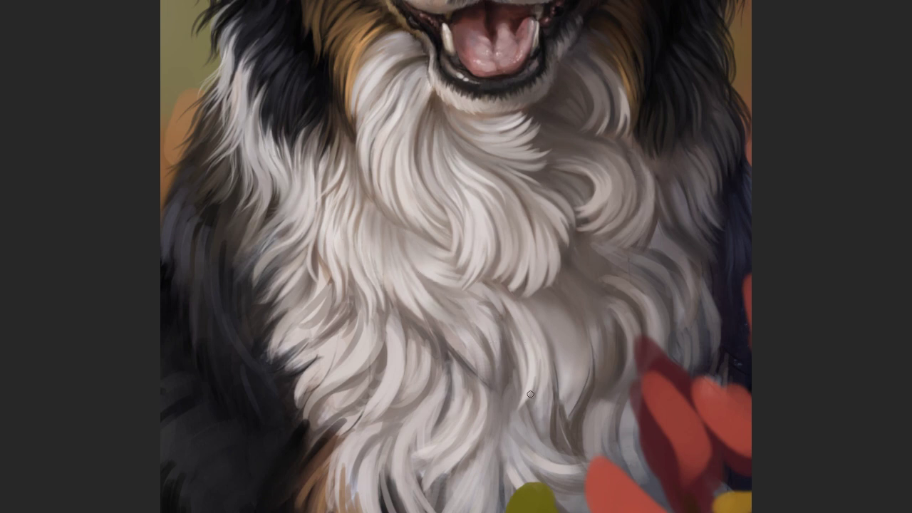
mouse_move(485, 371)
mouse_down()
mouse_move(450, 302)
mouse_move(506, 314)
mouse_up()
drag(617, 290, 512, 271)
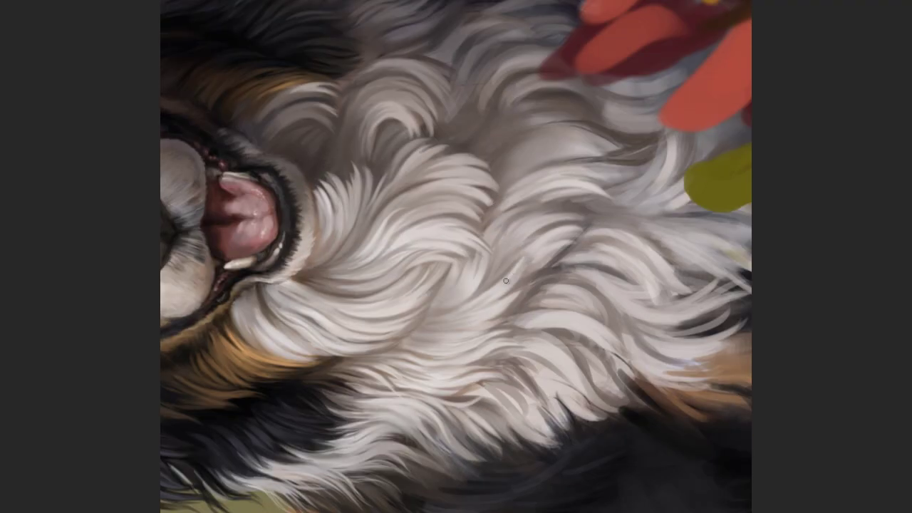
key(Escape)
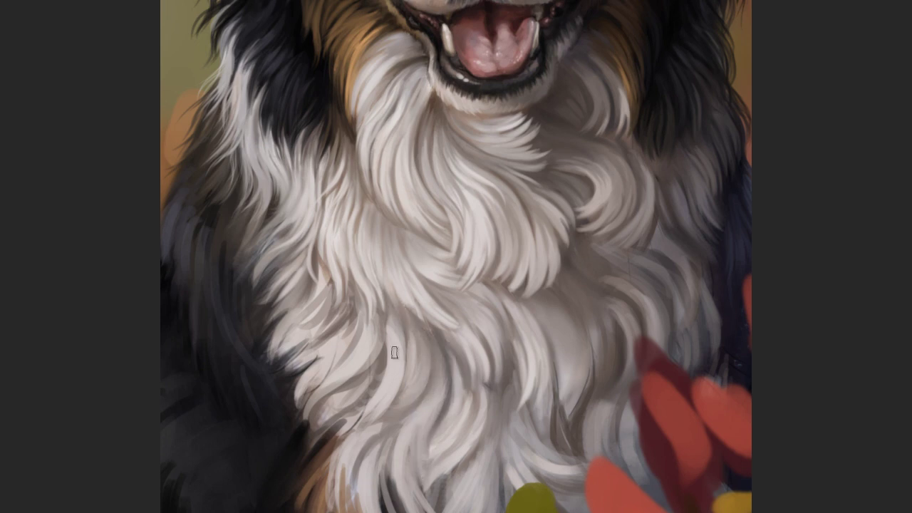
Repaint the white-to-dark chest boundary on the left with darker grey and faint light strands
drag(341, 428, 459, 284)
mouse_move(427, 313)
mouse_down()
mouse_move(399, 356)
mouse_move(402, 374)
mouse_up()
mouse_move(414, 299)
mouse_down()
mouse_move(392, 327)
mouse_move(377, 306)
mouse_up()
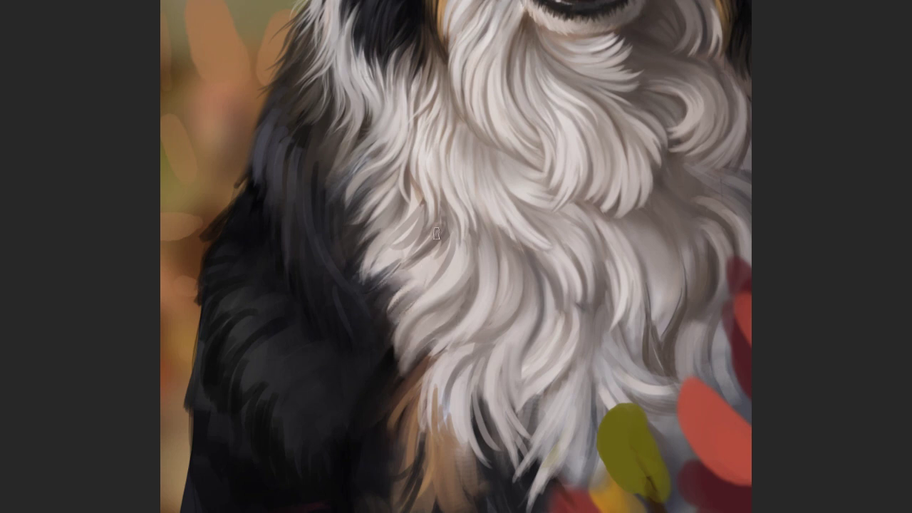
drag(441, 241, 403, 278)
drag(441, 215, 434, 183)
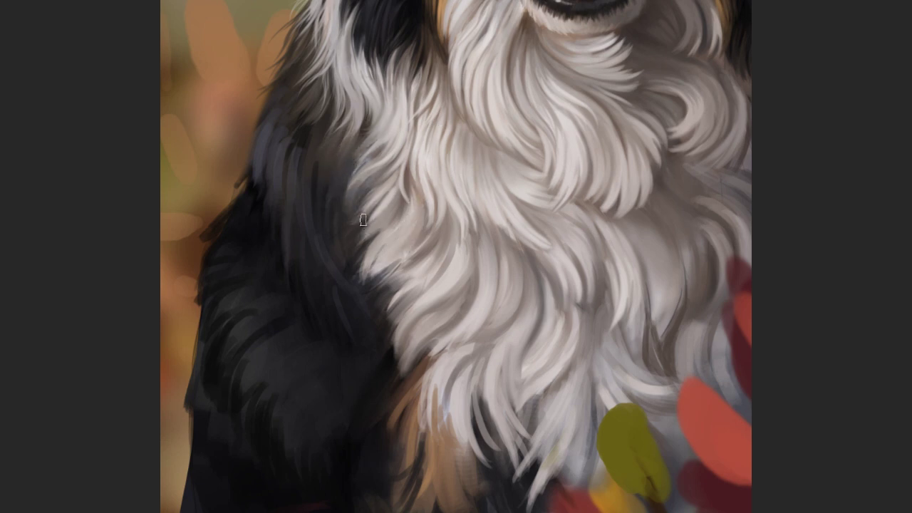
mouse_move(384, 242)
mouse_down()
mouse_move(362, 279)
mouse_move(378, 304)
mouse_up()
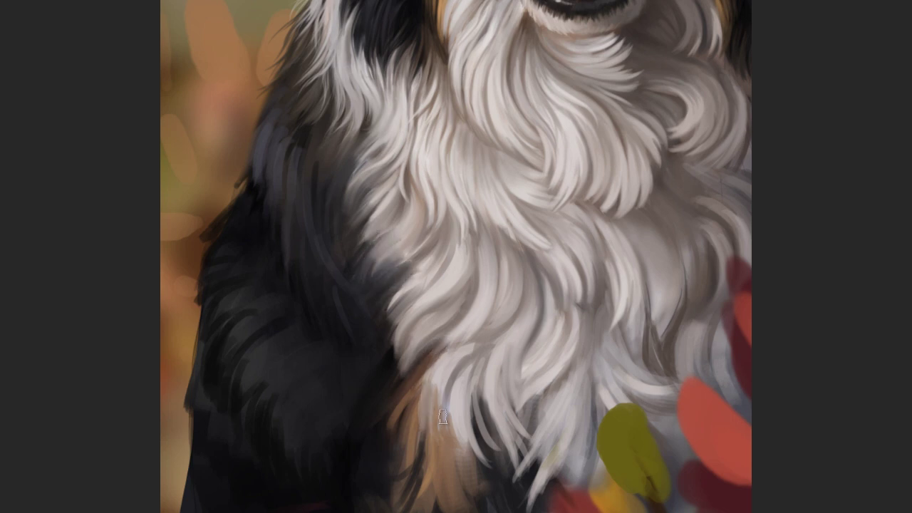
Paint light strands over the tan and dark fur near the tan patch
scroll(451, 416, down, 3)
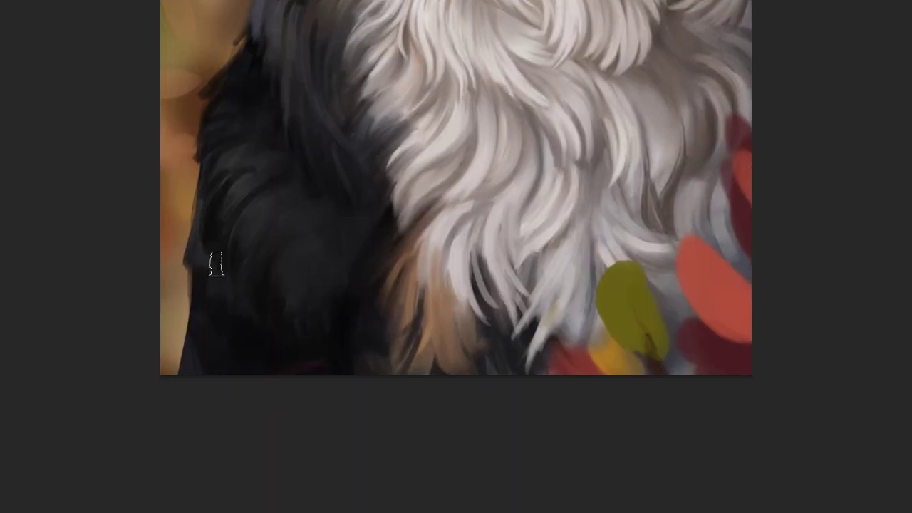
mouse_move(420, 295)
mouse_down()
mouse_move(392, 349)
mouse_move(435, 367)
mouse_up()
drag(484, 243, 463, 335)
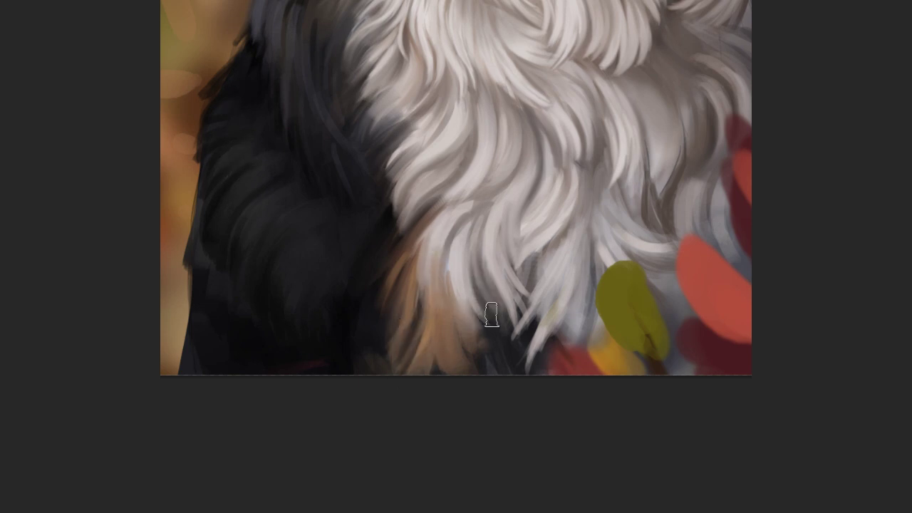
drag(529, 136, 430, 158)
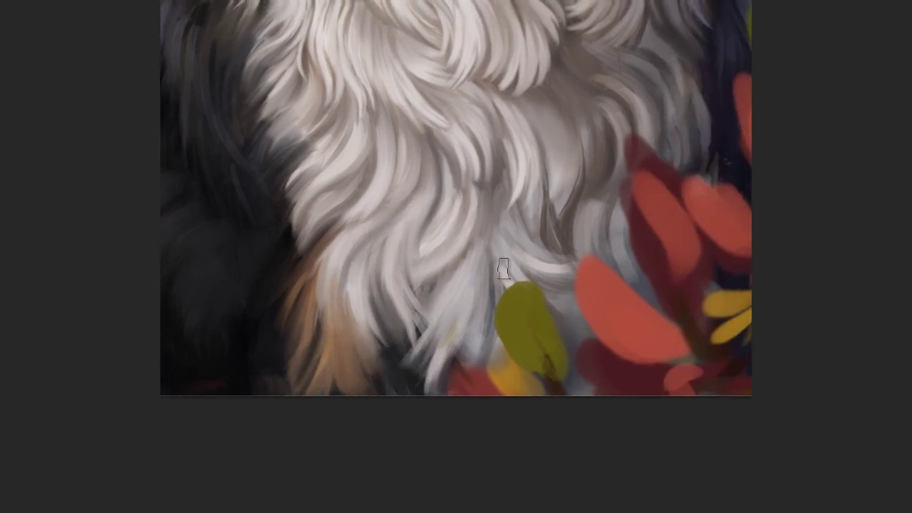
Fit the painting on screen and briefly mirror the view to check the portrait
key(ctrl+0)
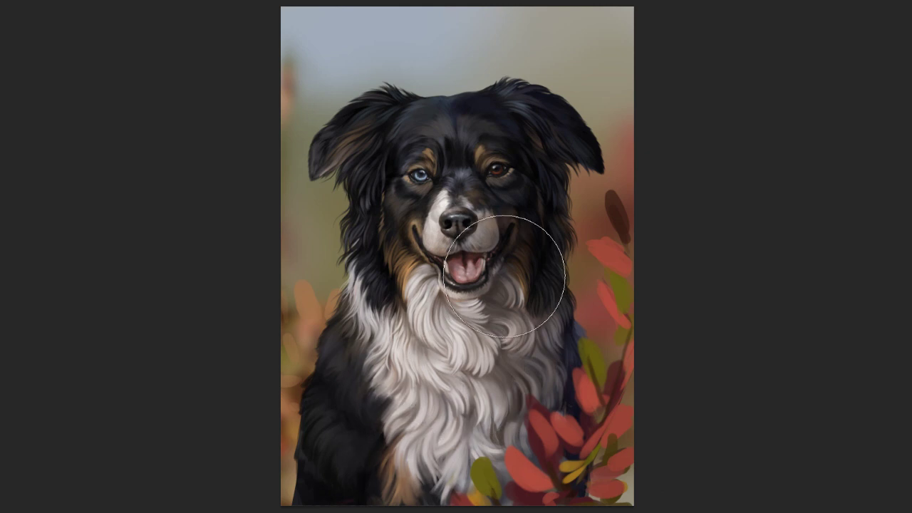
key(m)
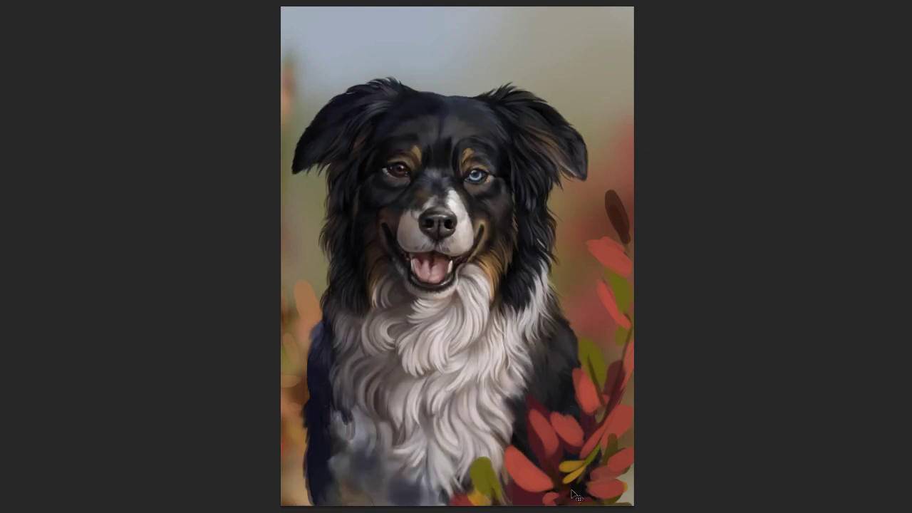
key(m)
scroll(490, 382, up, 2)
drag(490, 383, 500, 357)
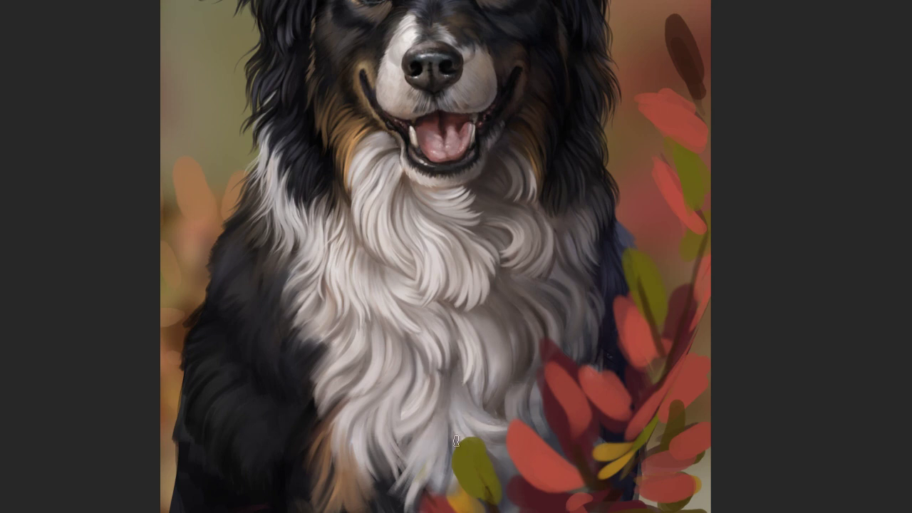
Paint light strands and a short darker stroke on the lower white chest
drag(448, 456, 462, 417)
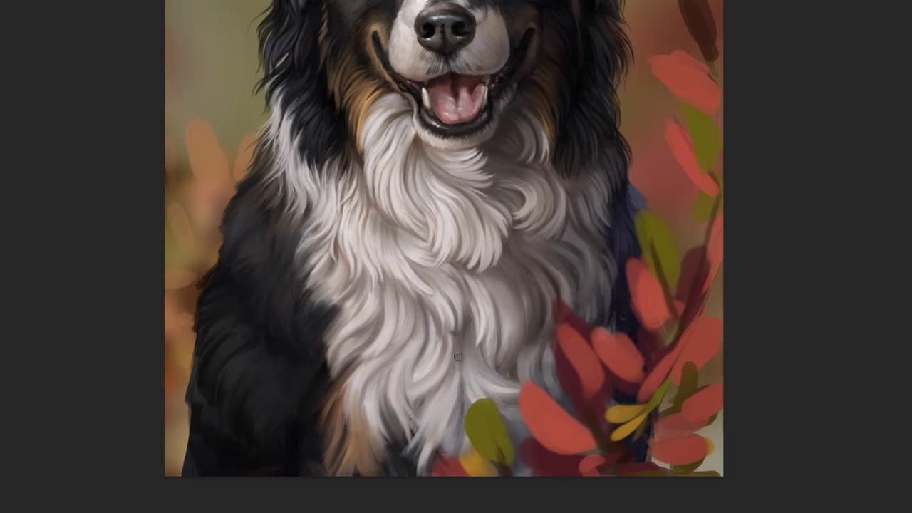
mouse_move(464, 376)
mouse_down()
mouse_move(436, 400)
mouse_move(413, 401)
mouse_move(400, 379)
mouse_up()
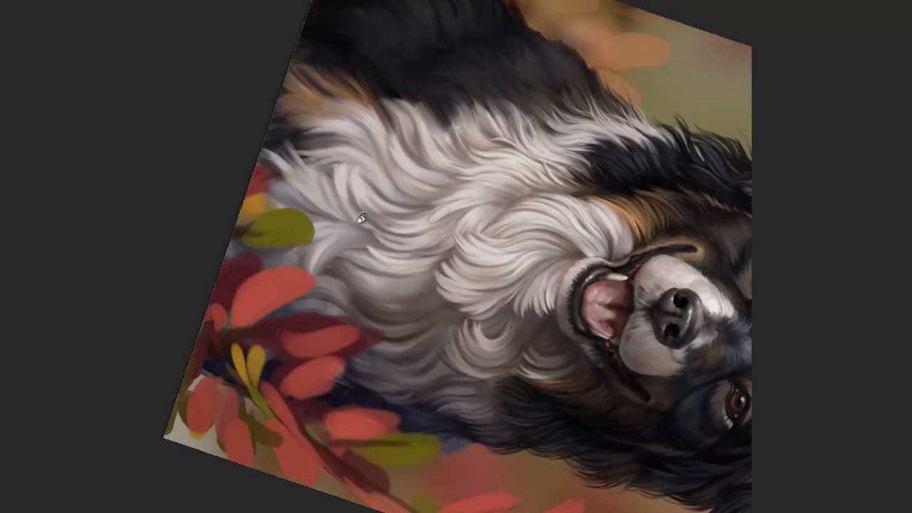
drag(460, 341, 347, 181)
key(Escape)
drag(403, 385, 414, 373)
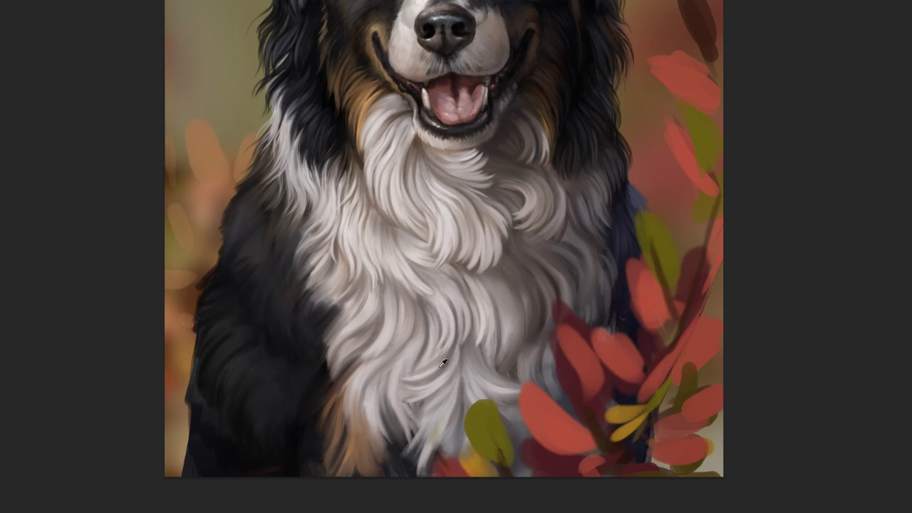
drag(501, 311, 422, 248)
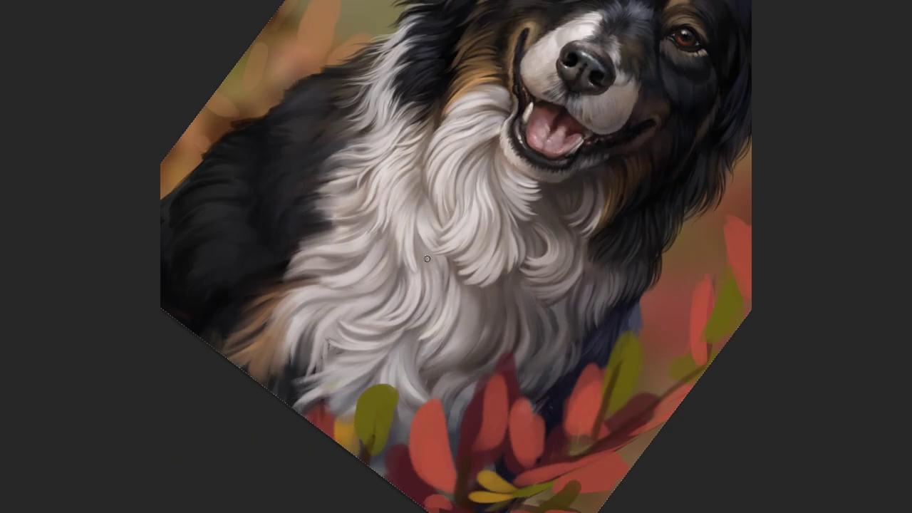
drag(403, 227, 396, 270)
key(5)
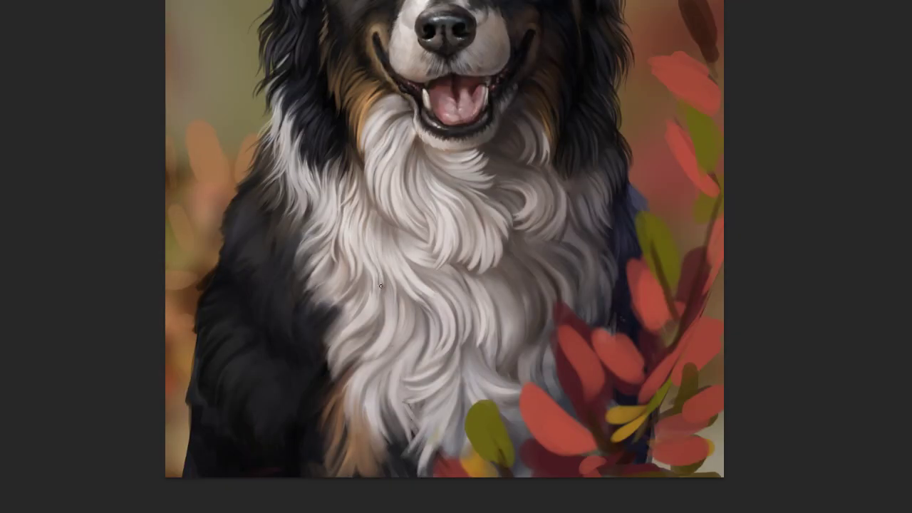
With a different brush preset, feather sampled light strands into the dark fur at the chest's left edge
right_click(413, 273)
click(377, 292)
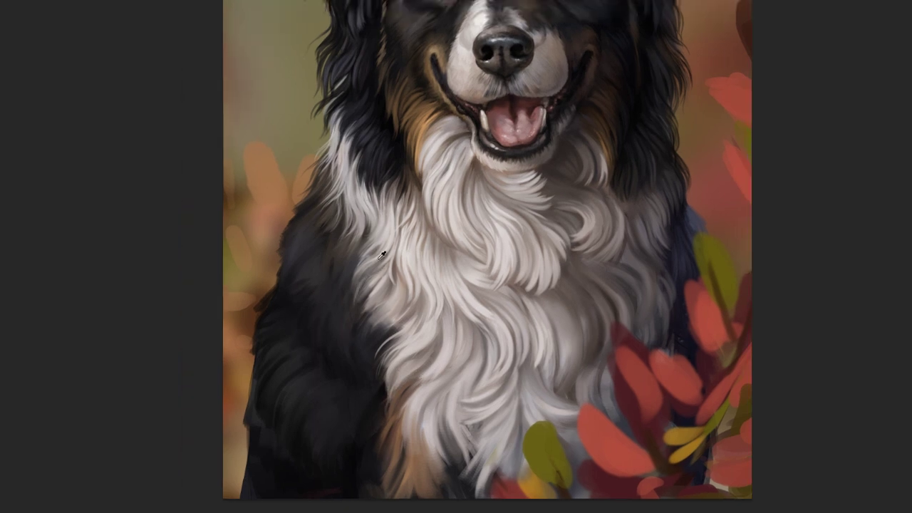
drag(366, 285, 365, 218)
drag(355, 249, 365, 221)
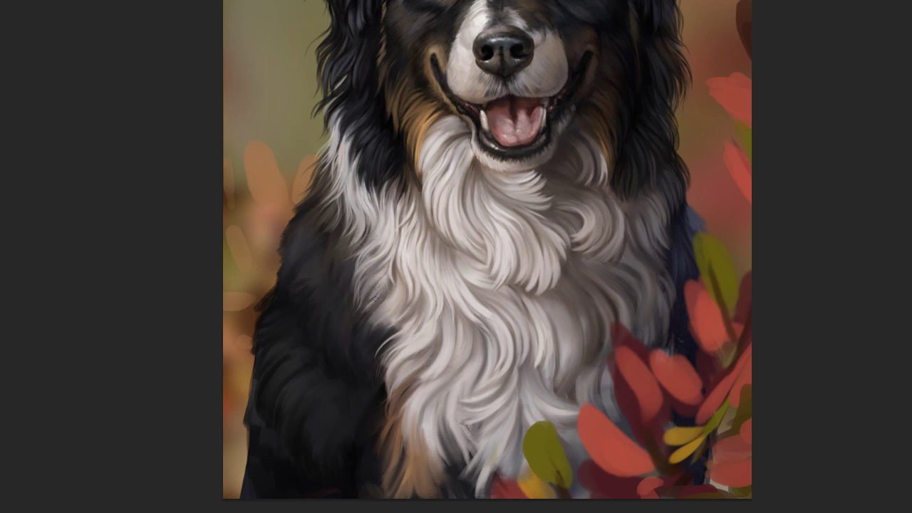
drag(379, 294, 370, 285)
scroll(344, 326, up, 2)
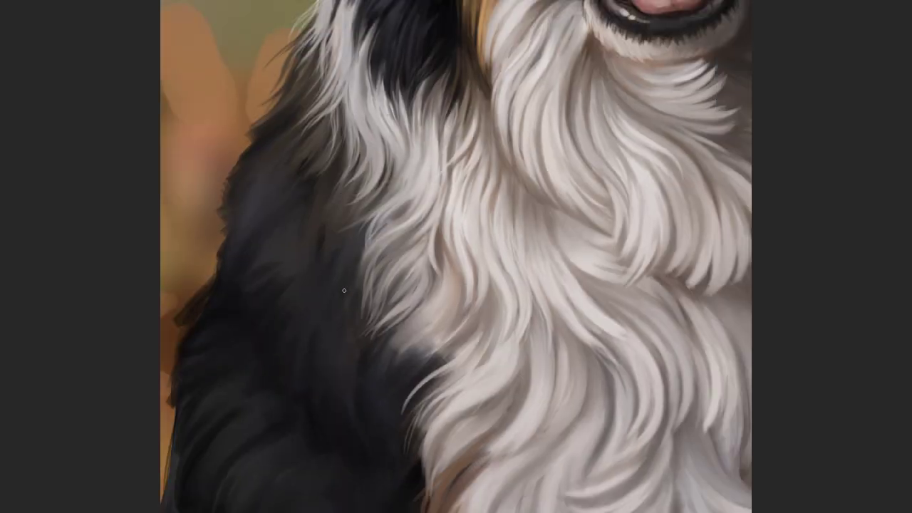
right_click(463, 221)
key(Escape)
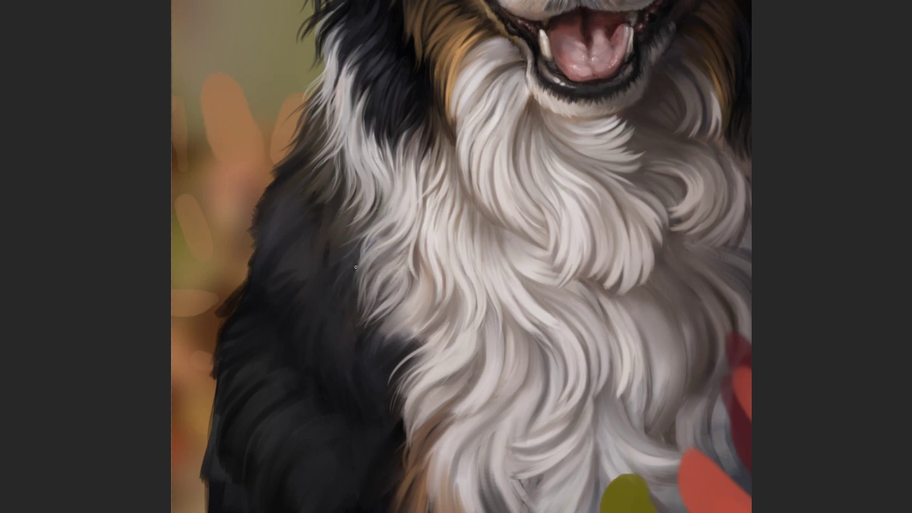
mouse_move(396, 318)
mouse_down()
mouse_move(377, 344)
mouse_move(386, 347)
mouse_up()
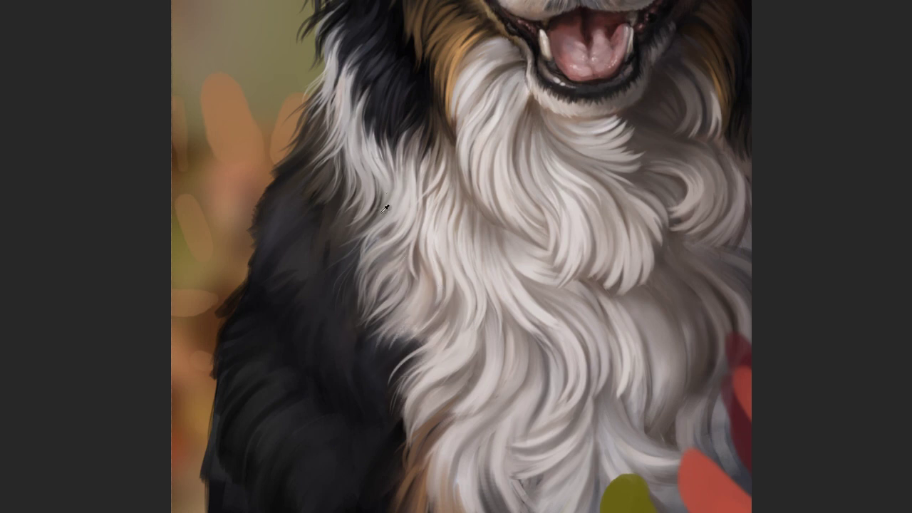
Paint fine, subtle strands into the white chest fur
key(ctrl+0)
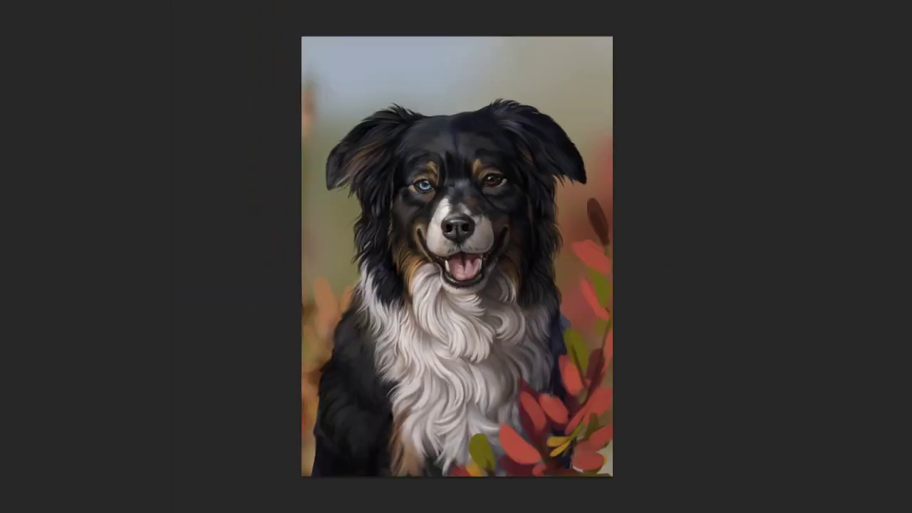
scroll(427, 349, up, 3)
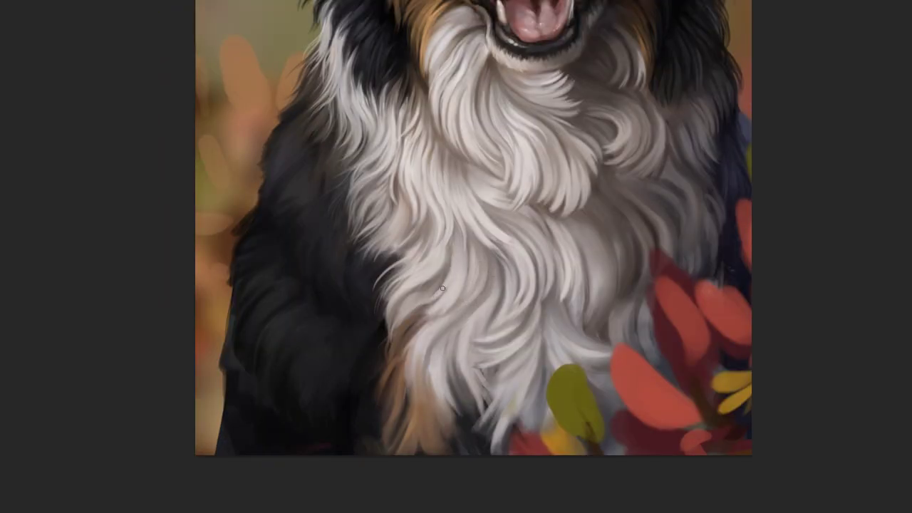
drag(409, 330, 457, 268)
mouse_move(427, 313)
mouse_down()
mouse_move(451, 282)
mouse_move(416, 334)
mouse_move(459, 272)
mouse_move(422, 322)
mouse_up()
mouse_move(501, 264)
mouse_down()
mouse_move(441, 275)
mouse_move(391, 326)
mouse_move(441, 276)
mouse_move(433, 234)
mouse_move(414, 273)
mouse_up()
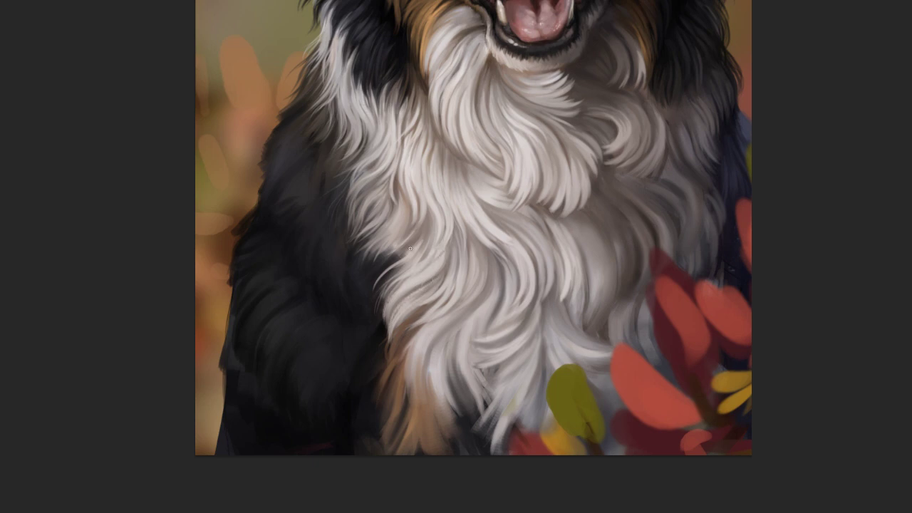
Darken the chest's left edge with dark strands and sample chest fur colours
mouse_move(414, 212)
mouse_down()
mouse_move(375, 250)
mouse_move(392, 249)
mouse_move(369, 271)
mouse_up()
mouse_move(367, 190)
mouse_down()
mouse_move(407, 203)
mouse_move(391, 227)
mouse_up()
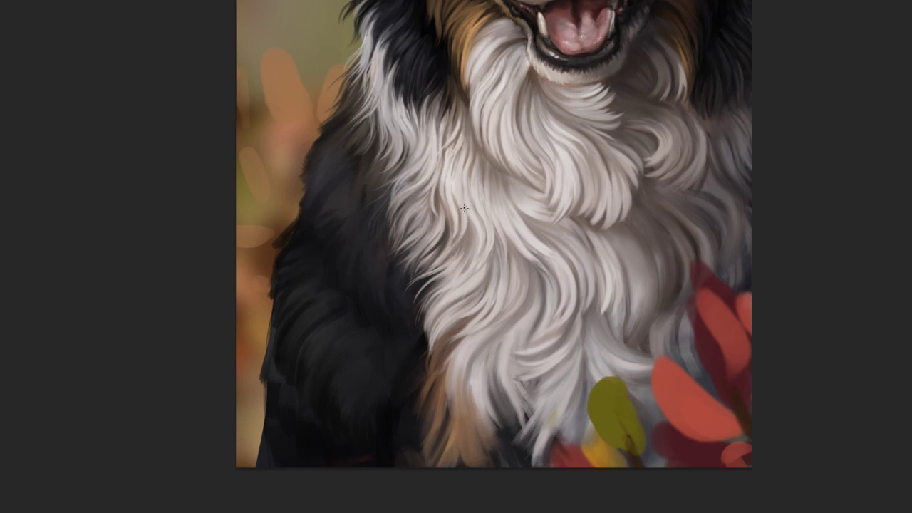
alt+click(481, 220)
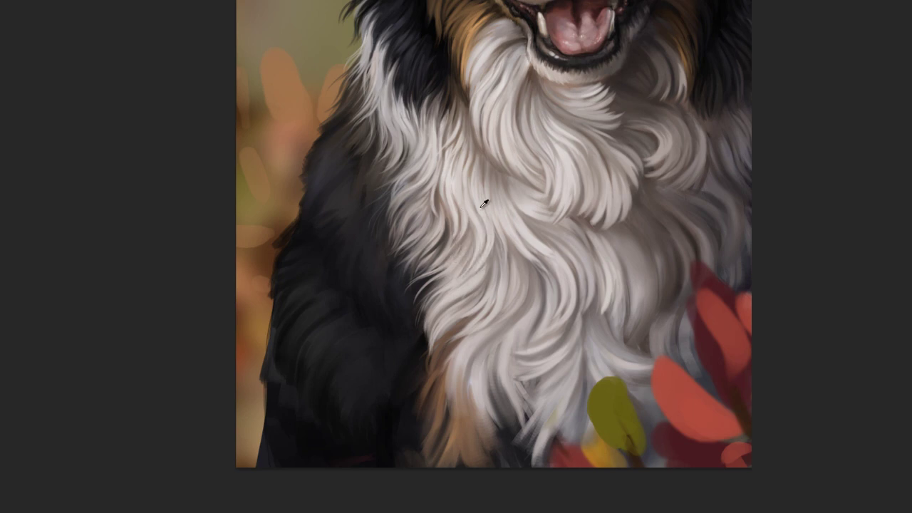
alt+click(472, 247)
Paint dark fur over the white fur's upper edge by the neck
key(ctrl+minus)
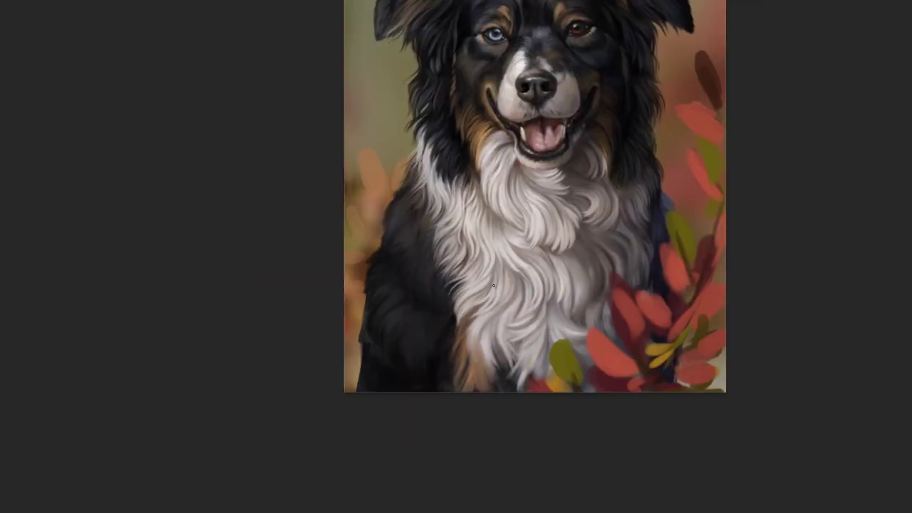
scroll(369, 391, up, 5)
drag(354, 392, 411, 330)
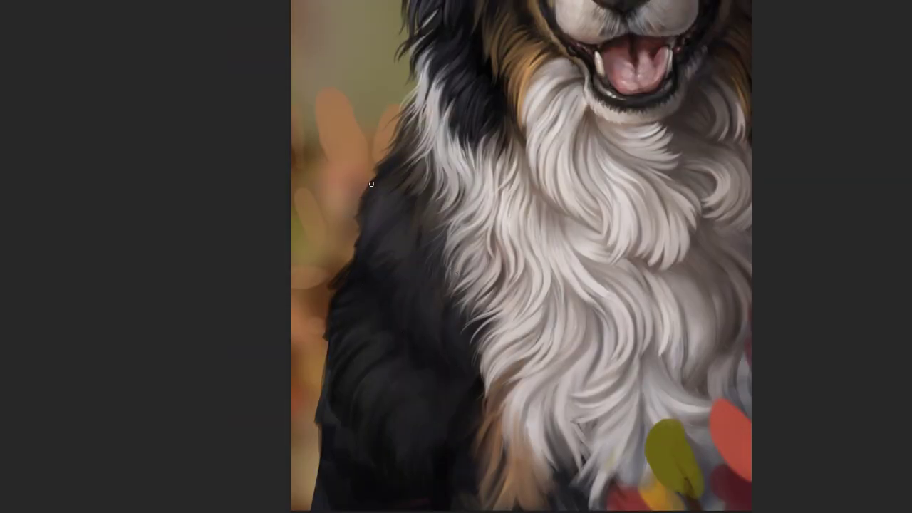
drag(403, 154, 434, 218)
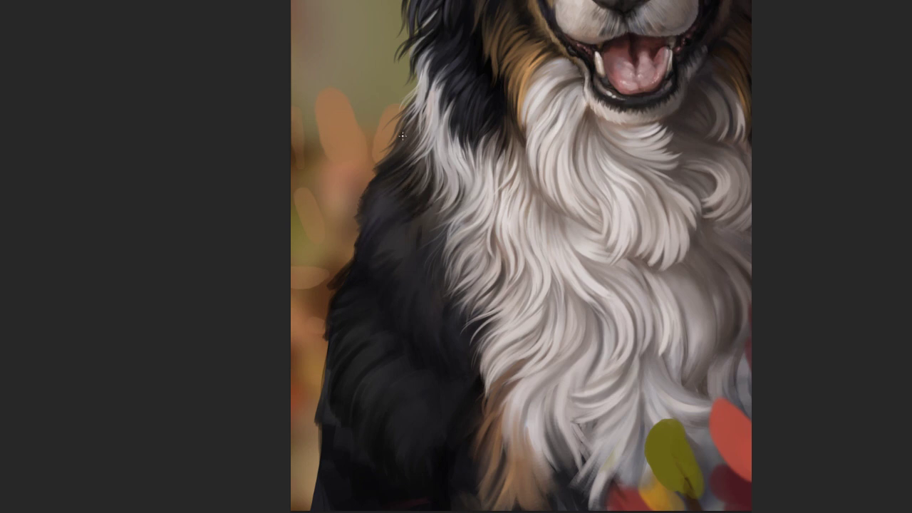
alt+click(420, 218)
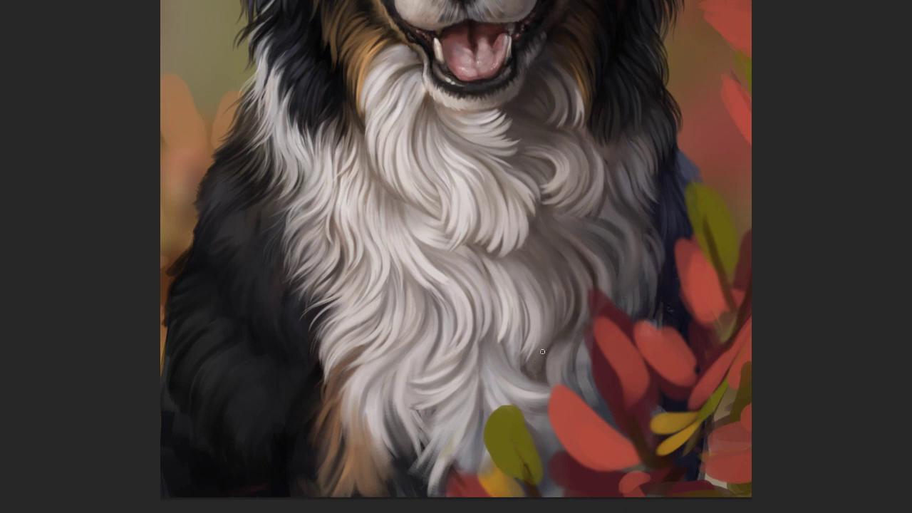
drag(595, 251, 621, 326)
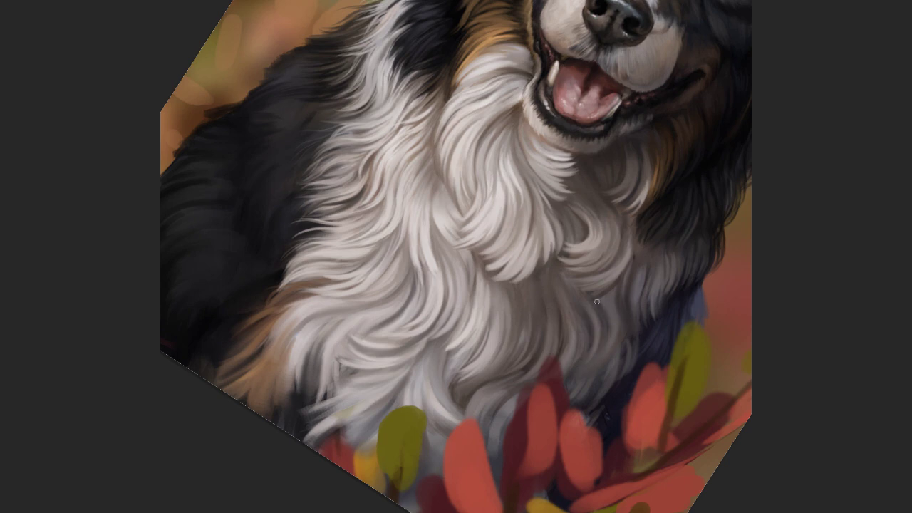
mouse_move(666, 243)
mouse_down()
mouse_move(442, 385)
mouse_move(604, 239)
mouse_up()
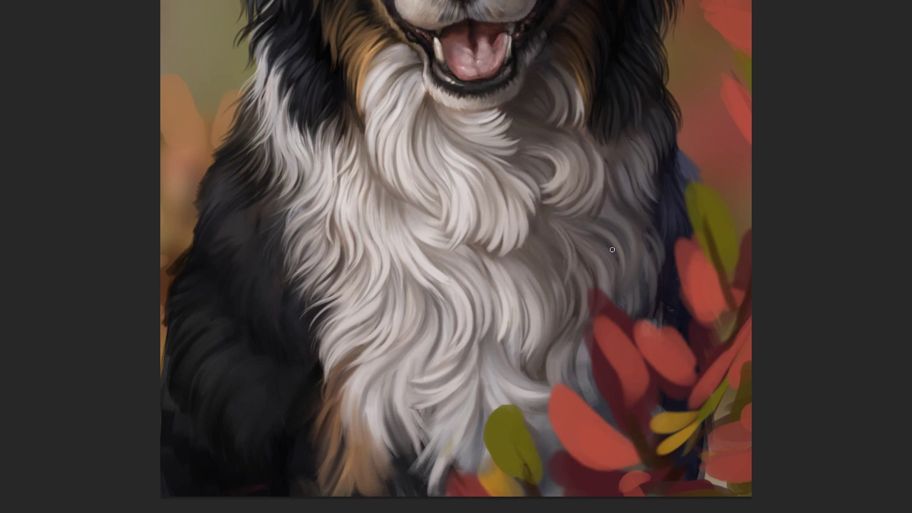
Add small light fur strokes on the lower chest
drag(550, 300, 524, 297)
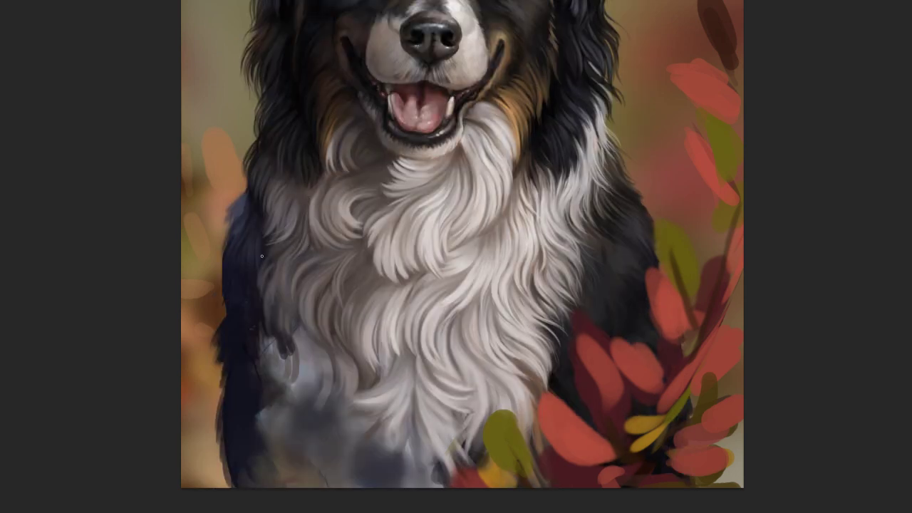
drag(261, 256, 289, 241)
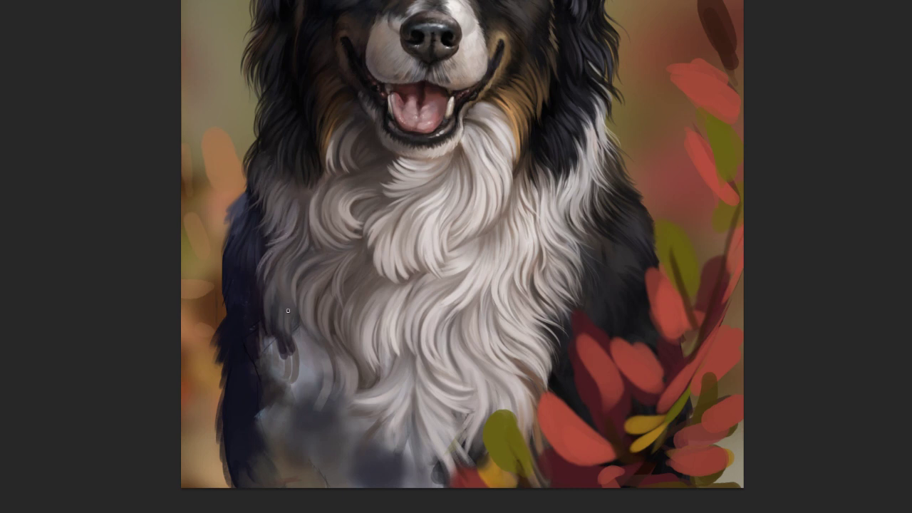
drag(286, 299, 284, 269)
drag(262, 307, 269, 287)
Darken the dog's left side, soften its edge into the orange background, and add light chest strands
mouse_move(248, 161)
mouse_down()
mouse_move(221, 314)
mouse_move(220, 484)
mouse_up()
drag(221, 410, 221, 484)
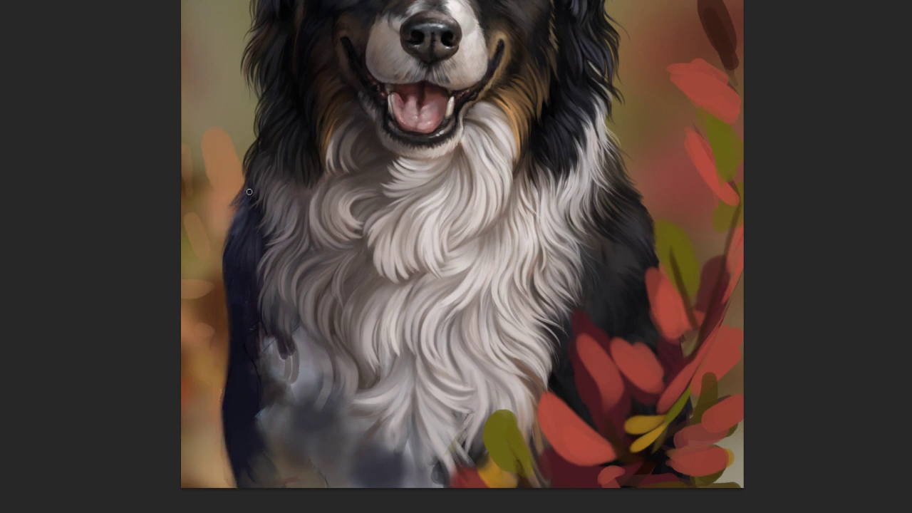
drag(249, 192, 248, 173)
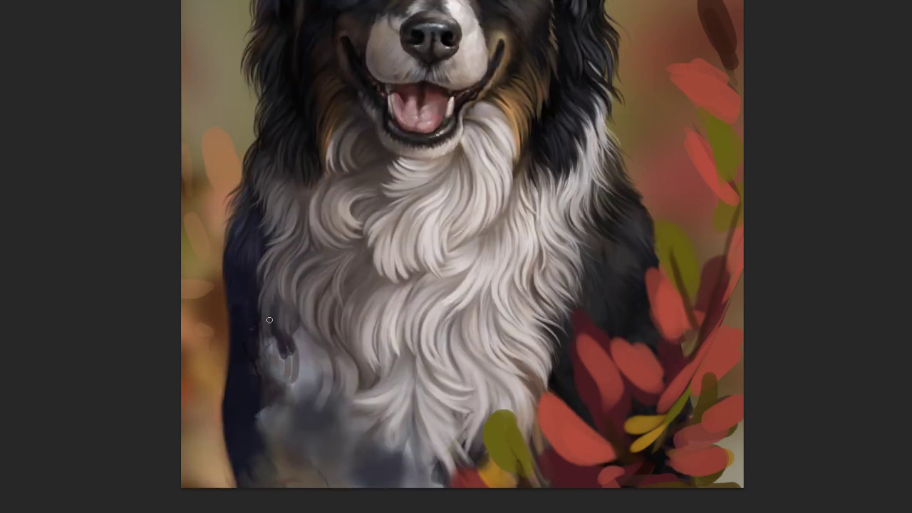
mouse_move(271, 335)
mouse_down()
mouse_move(278, 301)
mouse_move(288, 349)
mouse_up()
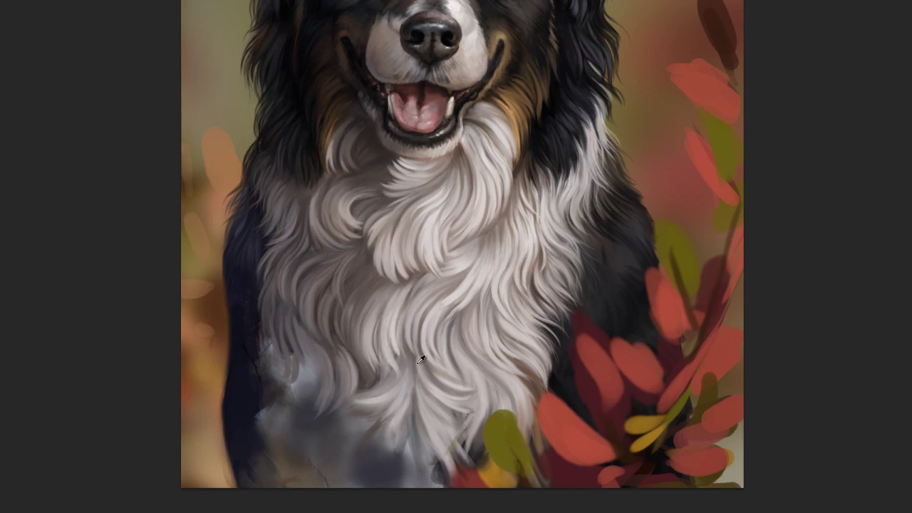
drag(414, 374, 404, 415)
drag(411, 358, 393, 447)
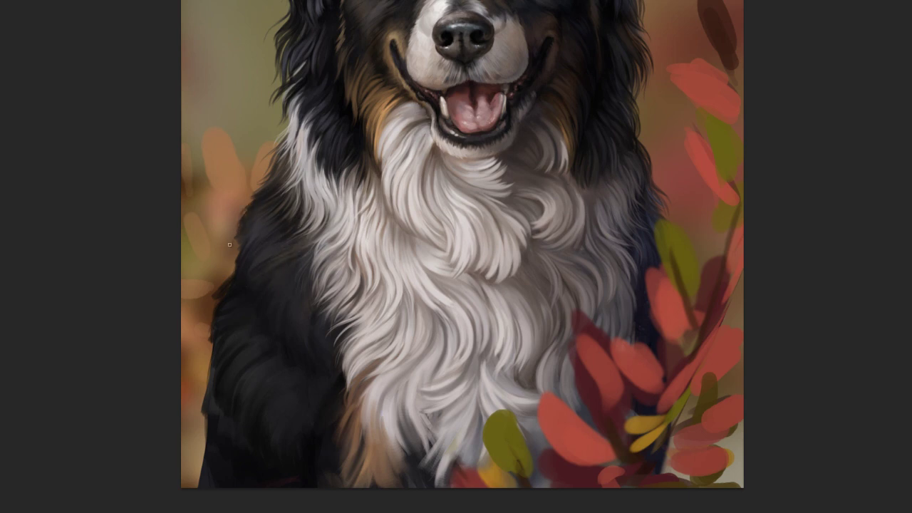
Darken the left fur edge and a neck patch with slightly darker strokes
drag(235, 255, 228, 276)
drag(315, 239, 242, 285)
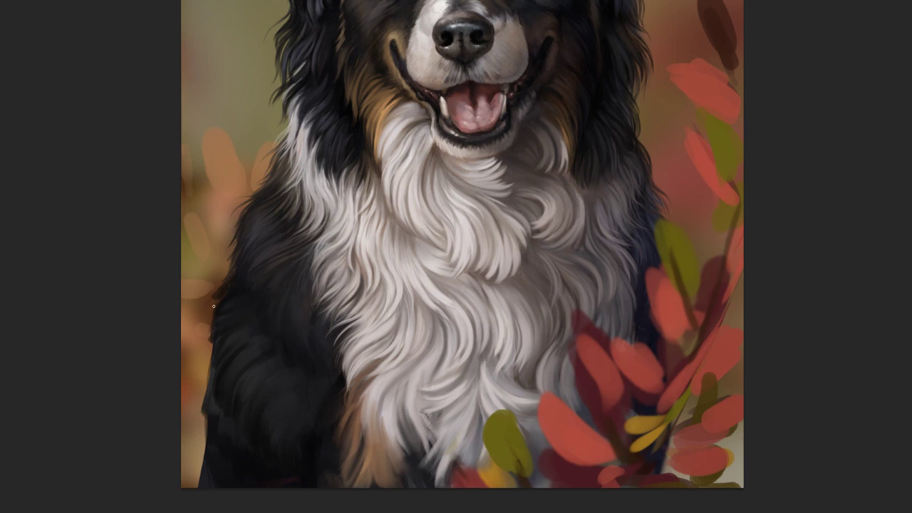
drag(226, 290, 211, 299)
alt+click(232, 302)
Sample fur colours and add faint light strands to the lower white chest
alt+click(359, 426)
alt+click(364, 453)
drag(361, 376, 381, 459)
alt+click(381, 392)
drag(391, 385, 414, 369)
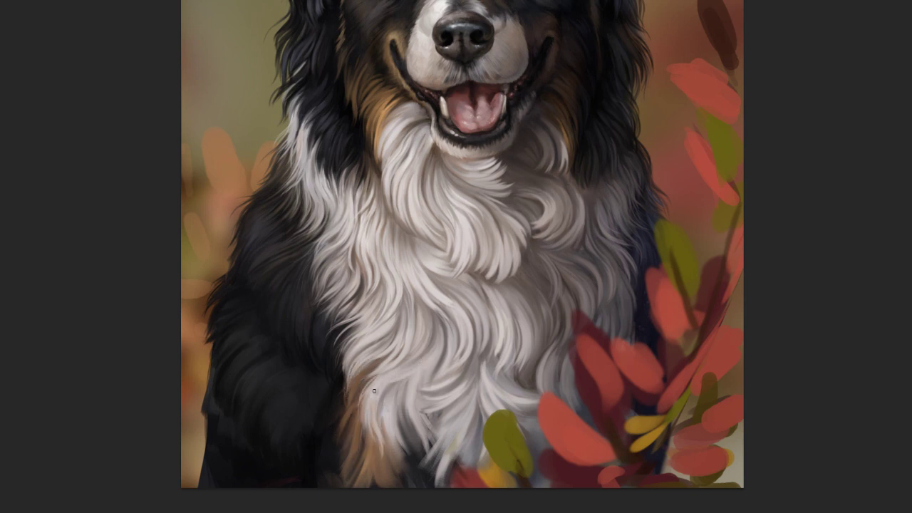
mouse_move(403, 423)
mouse_down()
mouse_move(388, 456)
mouse_move(402, 448)
mouse_move(406, 460)
mouse_up()
drag(410, 404, 403, 426)
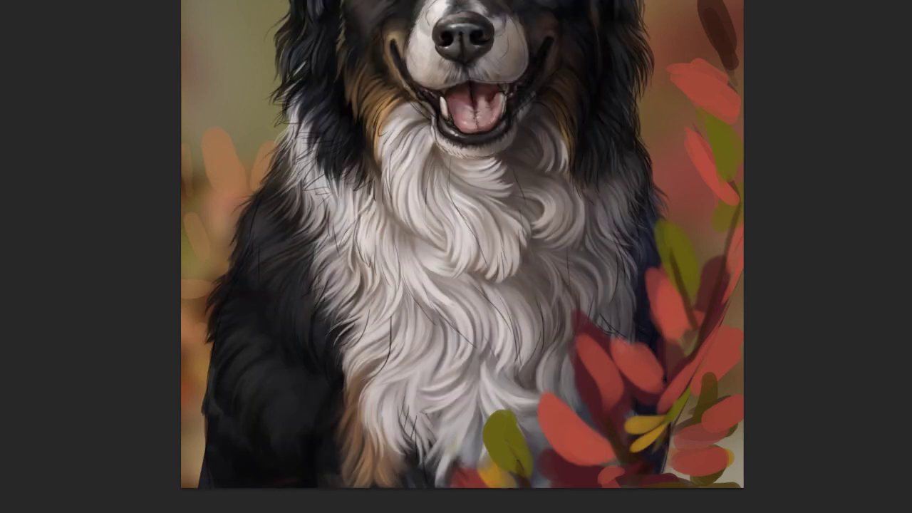
Soften the lower-left fur edge with background colour and push it outward with Liquify Forward Warp
drag(206, 360, 196, 436)
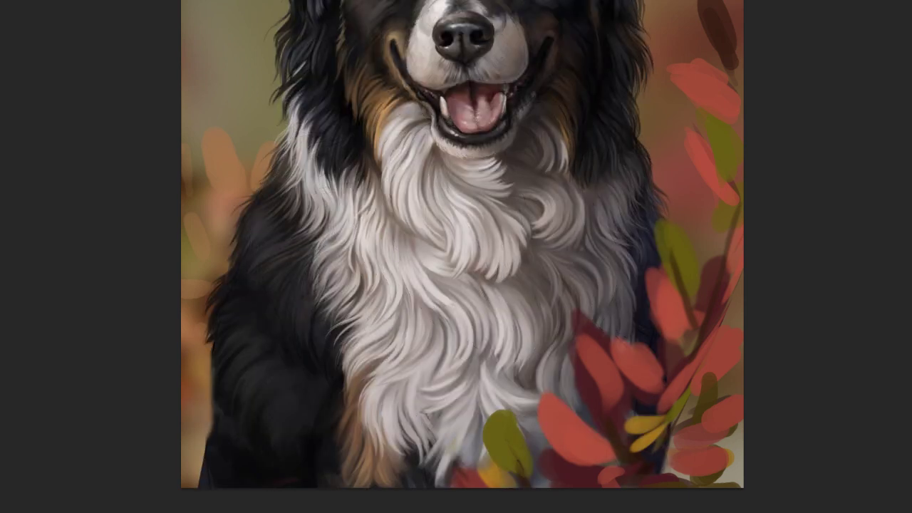
mouse_move(228, 367)
mouse_down()
mouse_move(209, 423)
mouse_move(209, 366)
mouse_up()
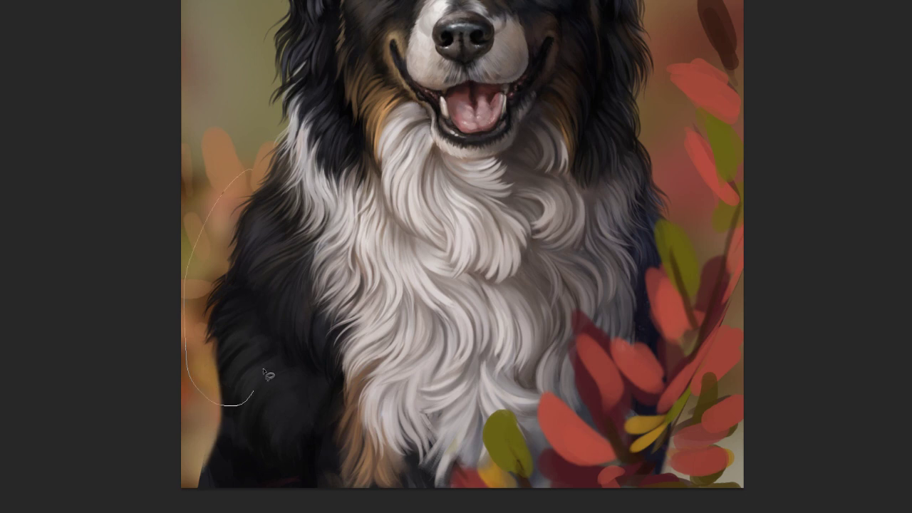
key(ctrl+shift+x)
key(bracketright)
key(bracketright)
key(bracketright)
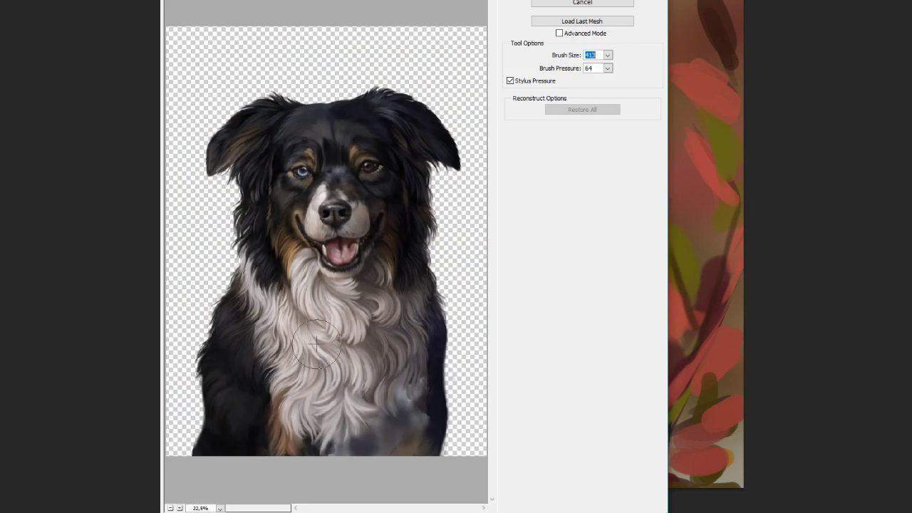
drag(217, 335, 201, 456)
key(Return)
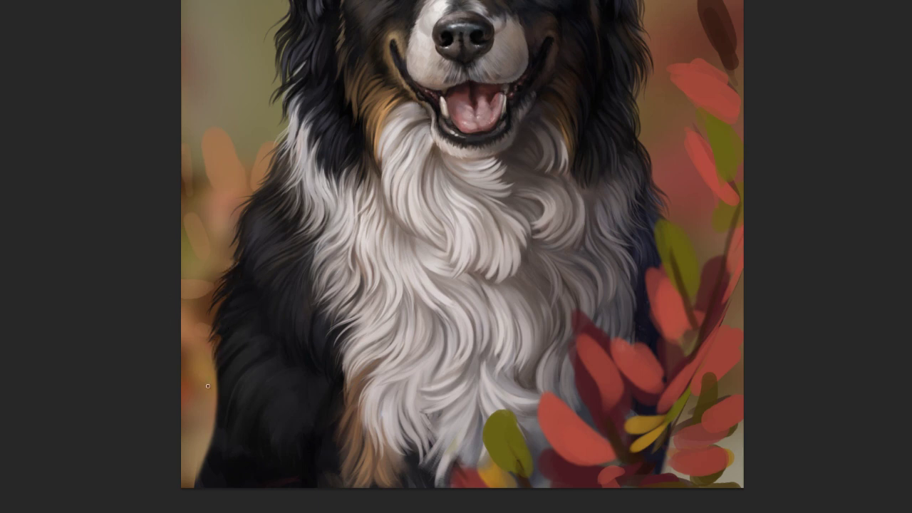
Darken the dog's lower-left fur edge with fine dark strands and a sampled darker stroke
mouse_move(211, 356)
mouse_down()
mouse_move(216, 401)
mouse_move(205, 442)
mouse_move(202, 370)
mouse_up()
drag(225, 255, 232, 268)
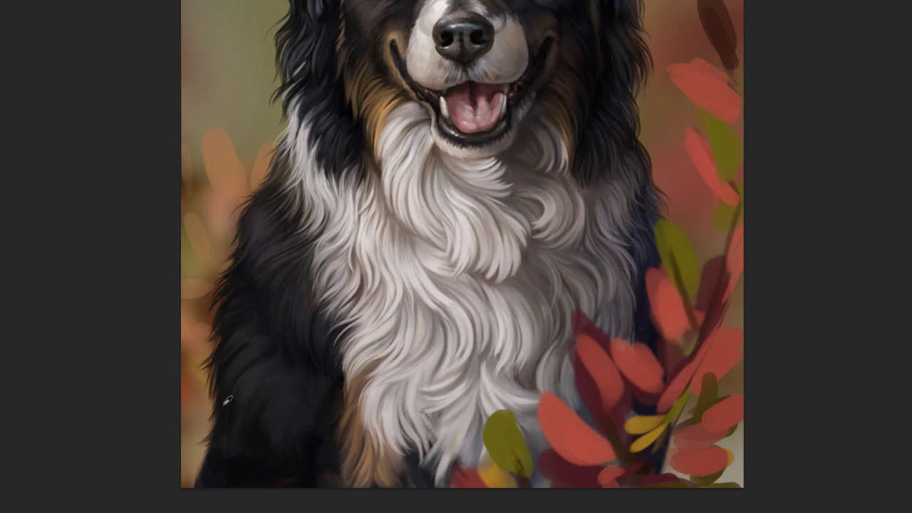
drag(205, 447, 198, 490)
drag(260, 407, 245, 430)
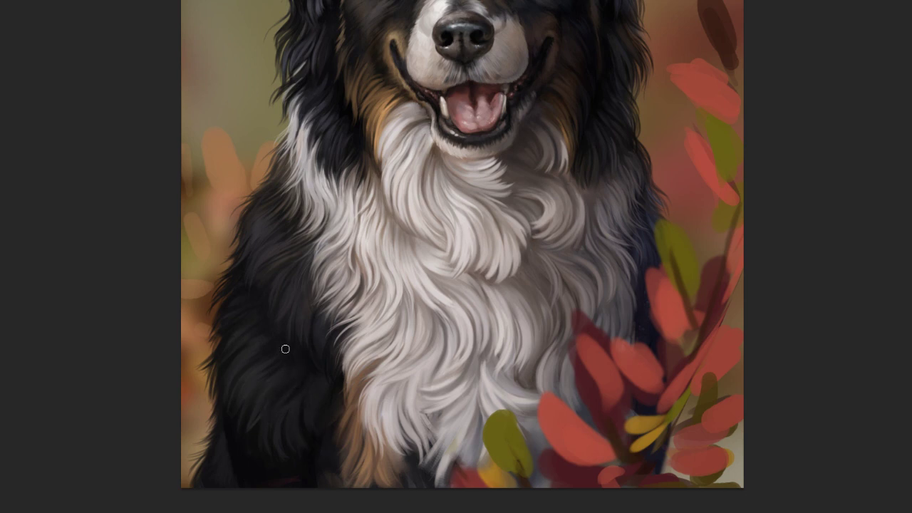
alt+click(310, 466)
mouse_move(353, 417)
mouse_down()
mouse_move(347, 478)
mouse_move(369, 449)
mouse_move(395, 458)
mouse_up()
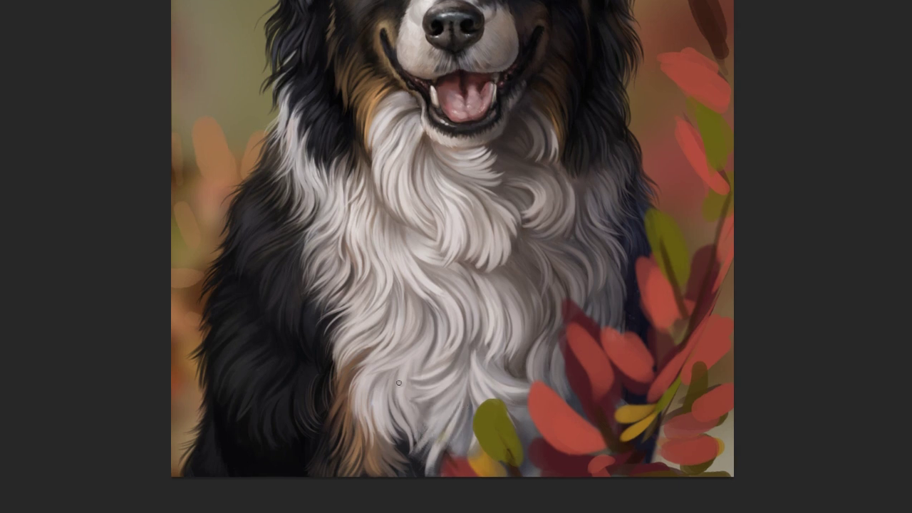
Add faint chest strands, then paint dark fur strands down the dog's right edge by the red leaf
drag(420, 421, 415, 404)
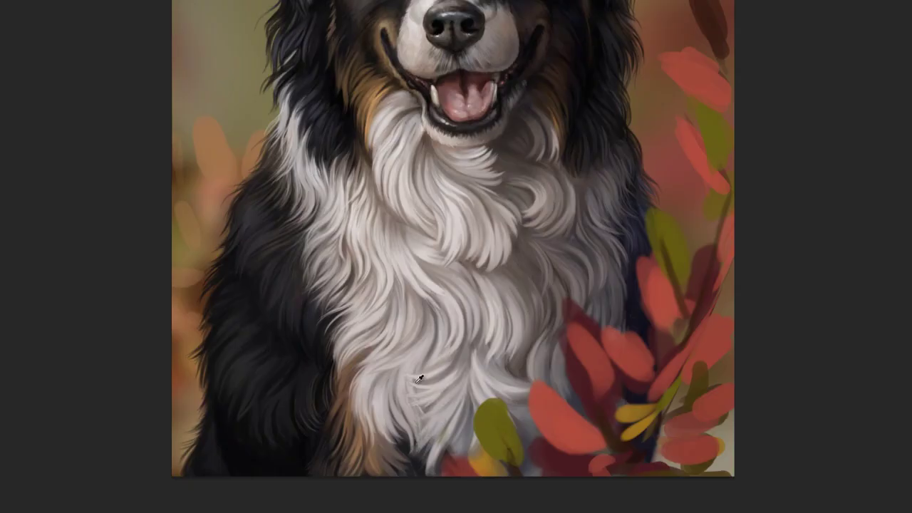
key(bracketright)
key(bracketright)
key(bracketright)
key(bracketright)
key(bracketright)
key(bracketright)
key(bracketleft)
key(bracketleft)
key(bracketleft)
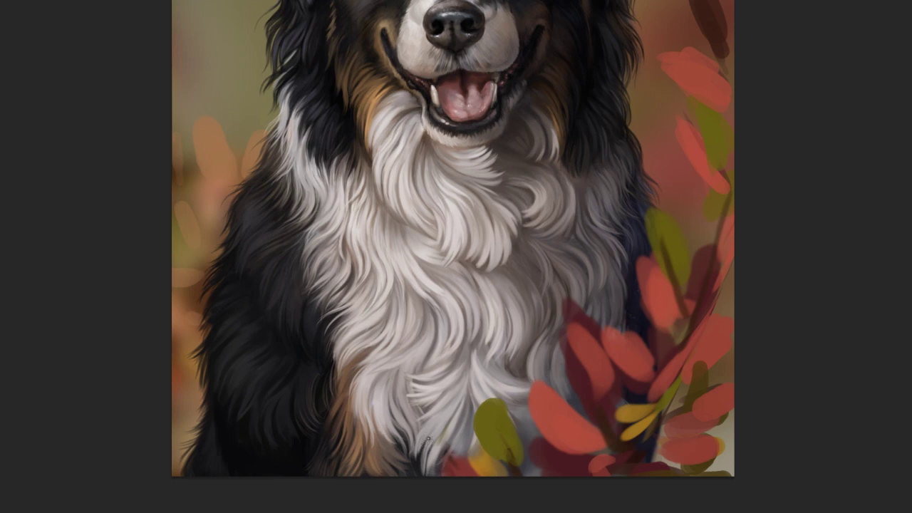
alt+click(470, 431)
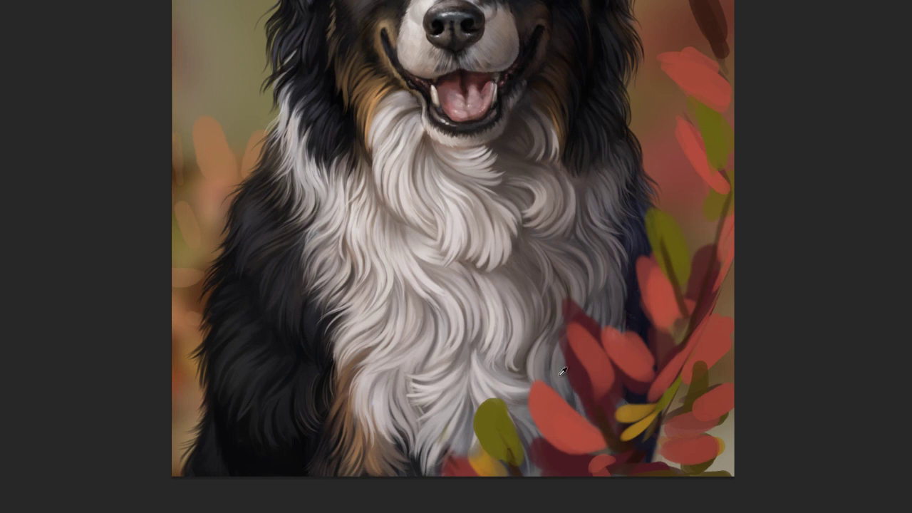
drag(559, 335, 570, 398)
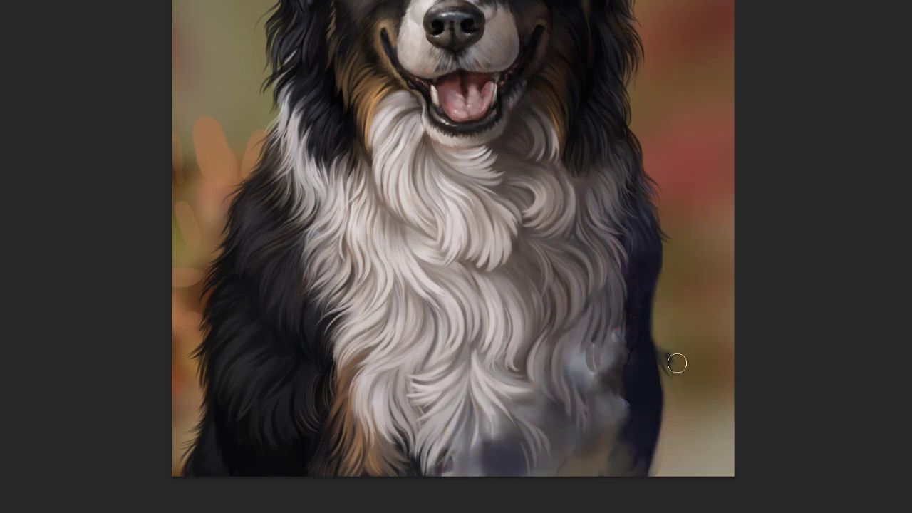
mouse_move(660, 249)
mouse_down()
mouse_move(654, 347)
mouse_move(666, 416)
mouse_move(654, 470)
mouse_up()
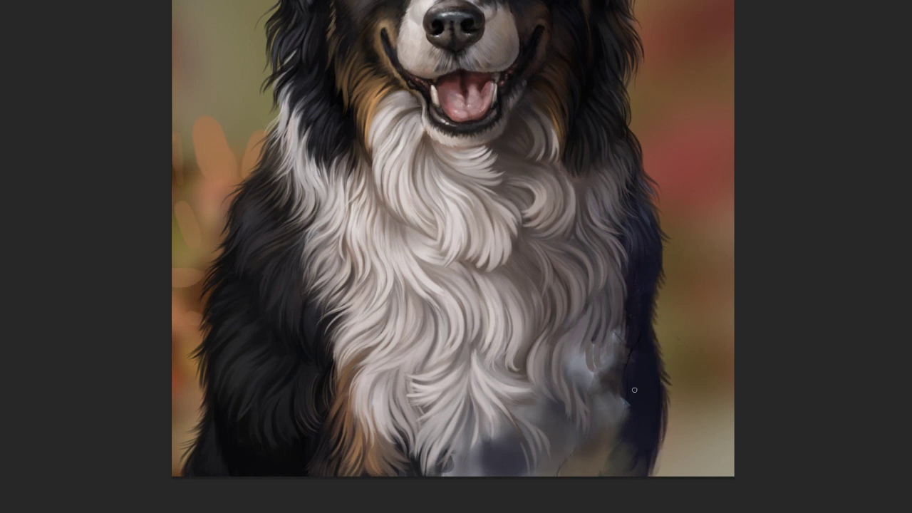
drag(654, 306, 655, 332)
drag(661, 411, 652, 463)
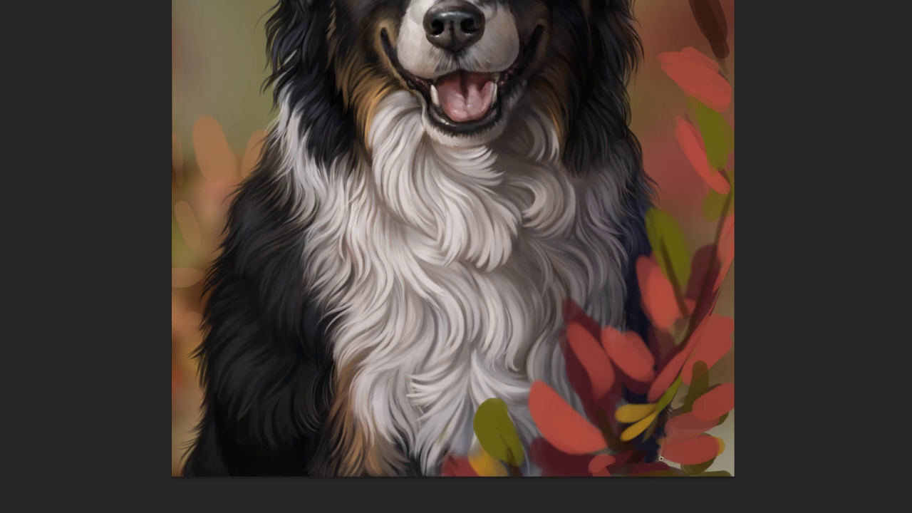
scroll(675, 426, down, 3)
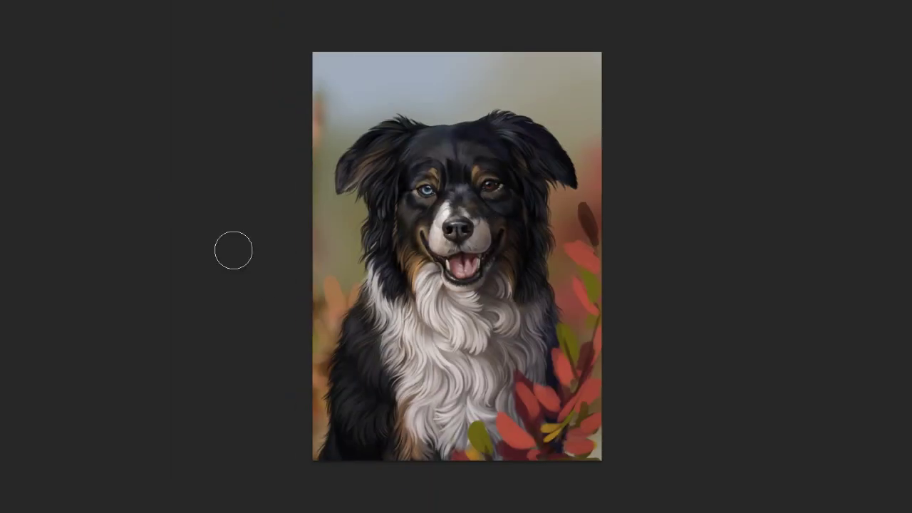
scroll(431, 66, up, 5)
drag(431, 66, 470, 23)
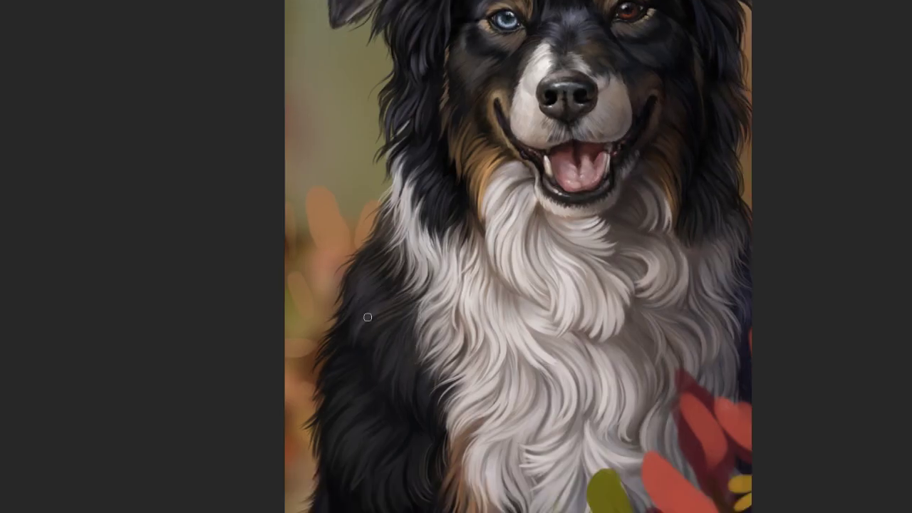
drag(367, 295, 401, 335)
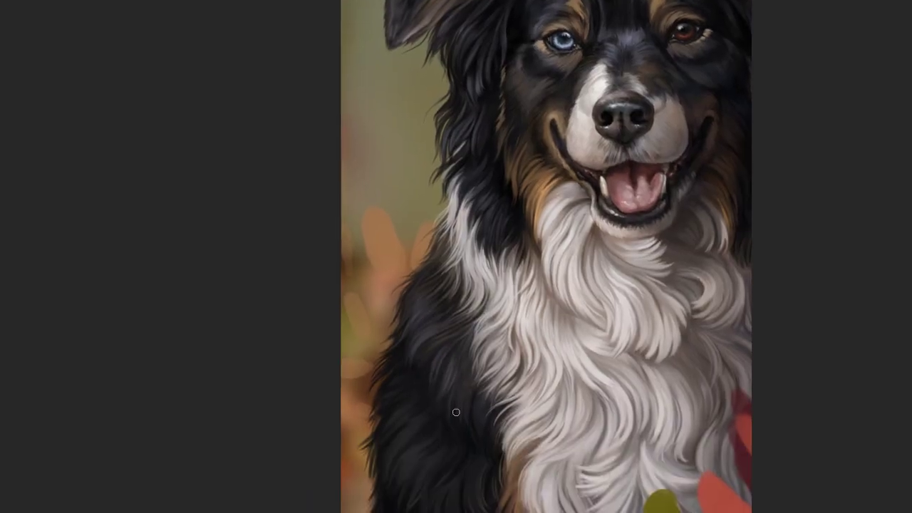
drag(456, 412, 442, 321)
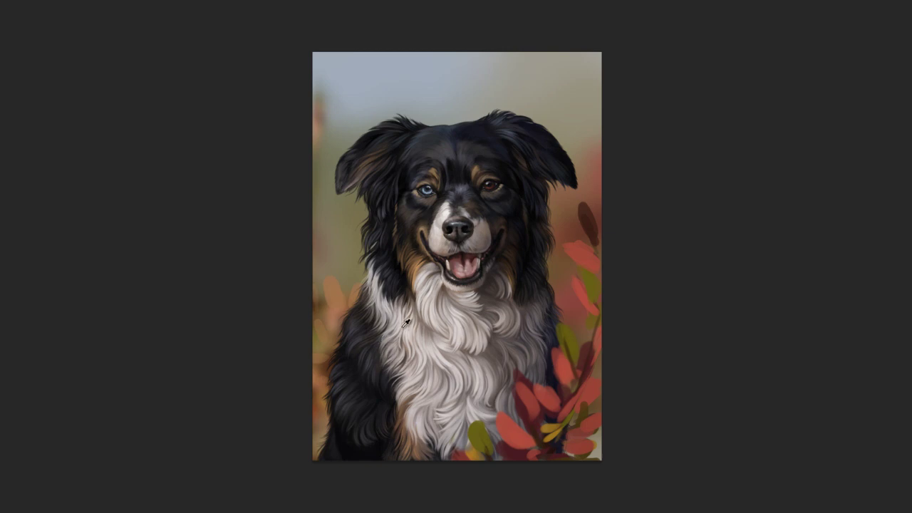
key(bracketright)
key(bracketright)
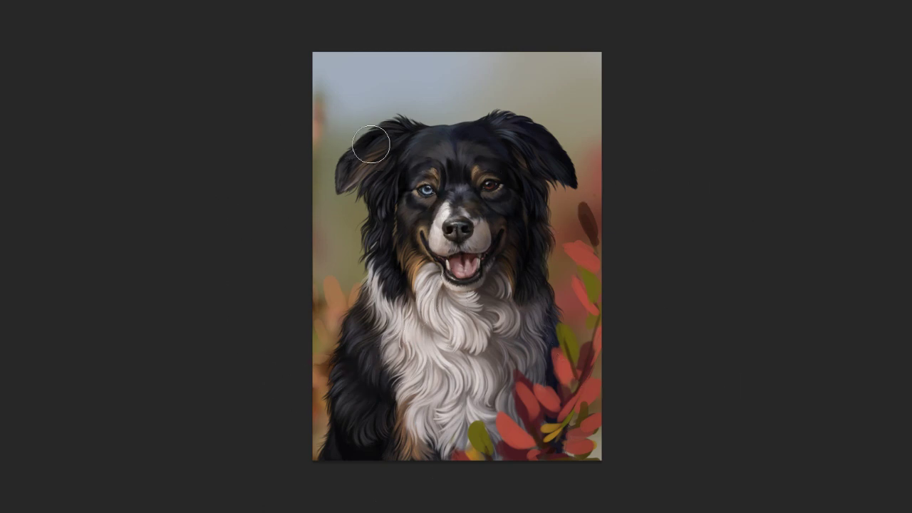
Smudge and blend the red leaves along the right edge
scroll(520, 396, up, 3)
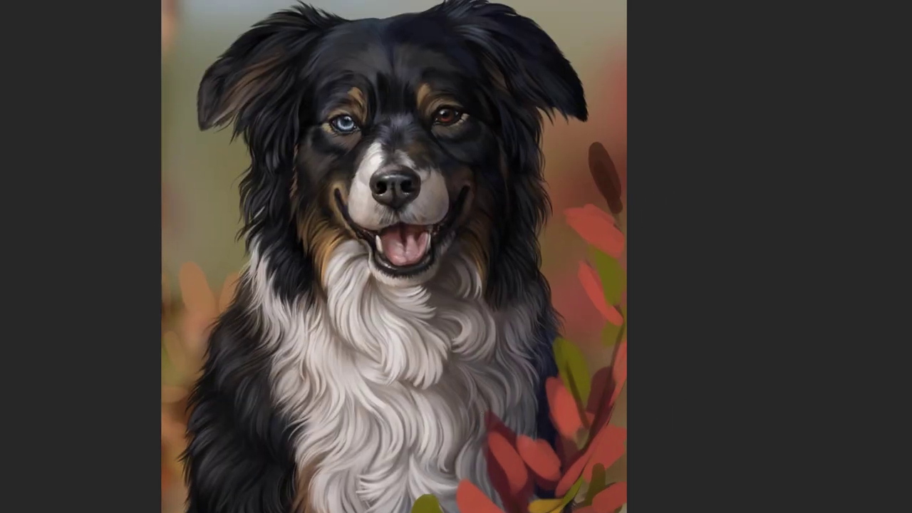
right_click(509, 221)
key(Escape)
scroll(609, 361, down, 3)
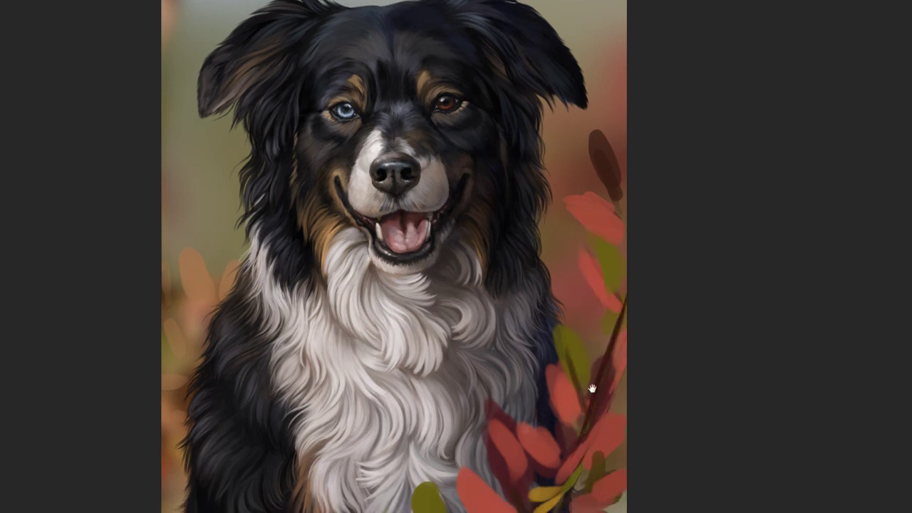
mouse_move(597, 165)
mouse_down()
mouse_move(612, 126)
mouse_move(570, 371)
mouse_move(621, 411)
mouse_move(601, 453)
mouse_up()
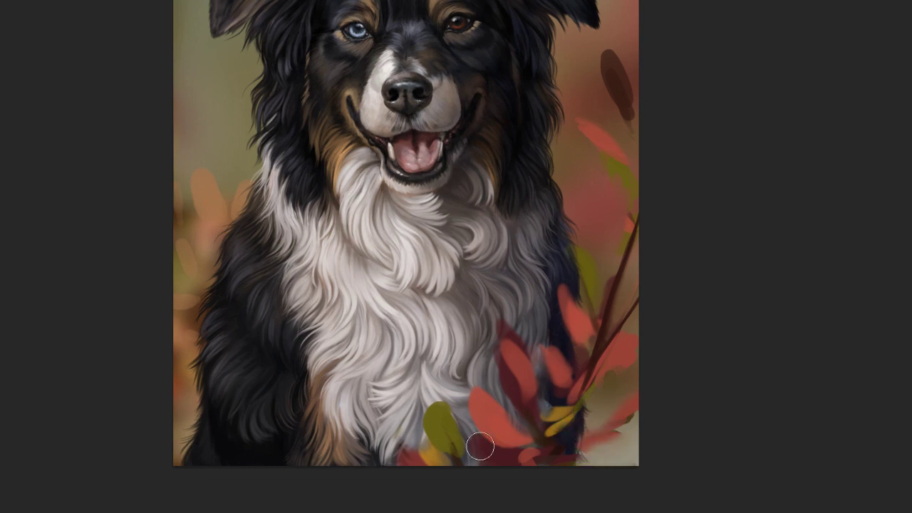
Paint dark branch stems up the right edge with thin twigs through the red and green leaves
mouse_move(640, 265)
mouse_down()
mouse_move(598, 333)
mouse_move(584, 285)
mouse_up()
mouse_move(631, 250)
mouse_down()
mouse_move(625, 175)
mouse_move(612, 155)
mouse_move(613, 179)
mouse_up()
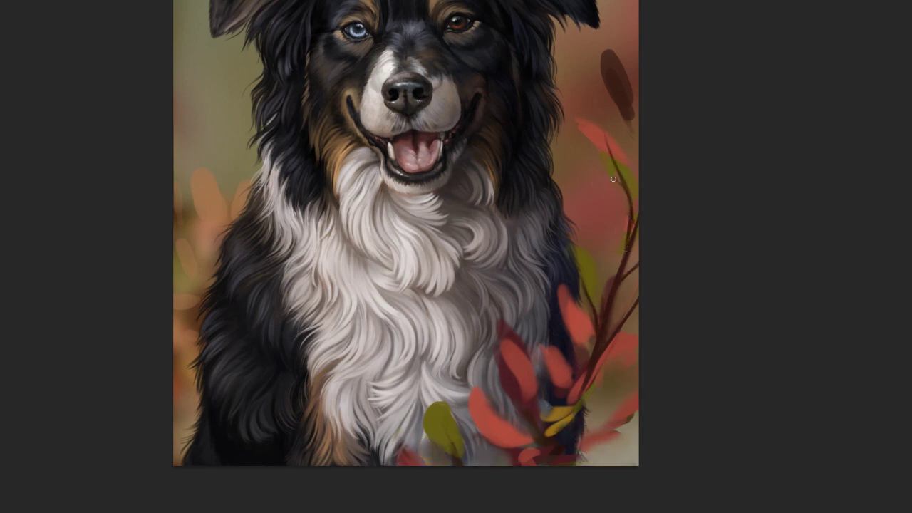
drag(633, 109, 638, 192)
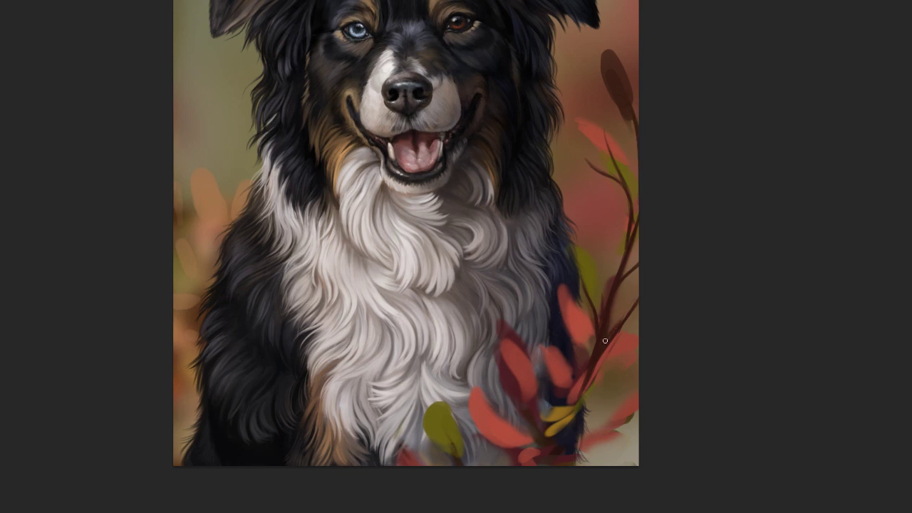
drag(630, 313, 644, 257)
mouse_move(638, 339)
mouse_down()
mouse_move(590, 383)
mouse_move(534, 463)
mouse_up()
drag(638, 417, 578, 456)
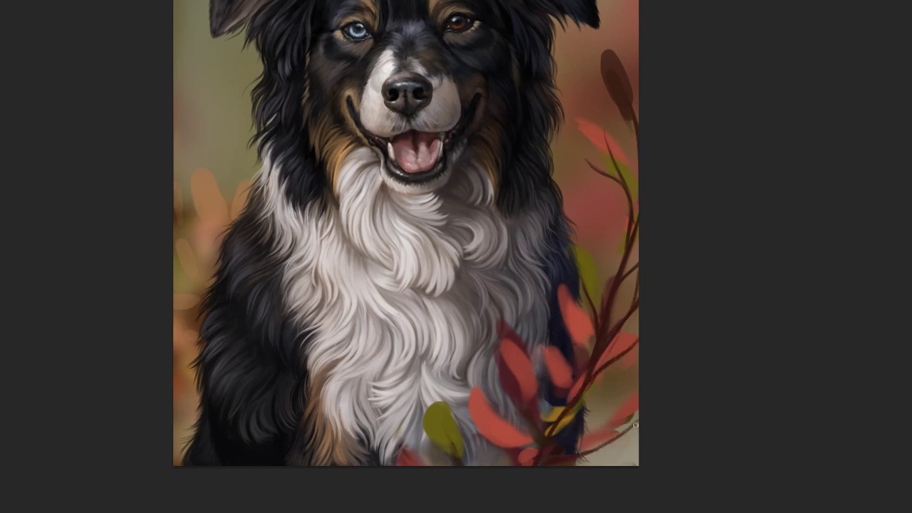
drag(638, 415, 579, 450)
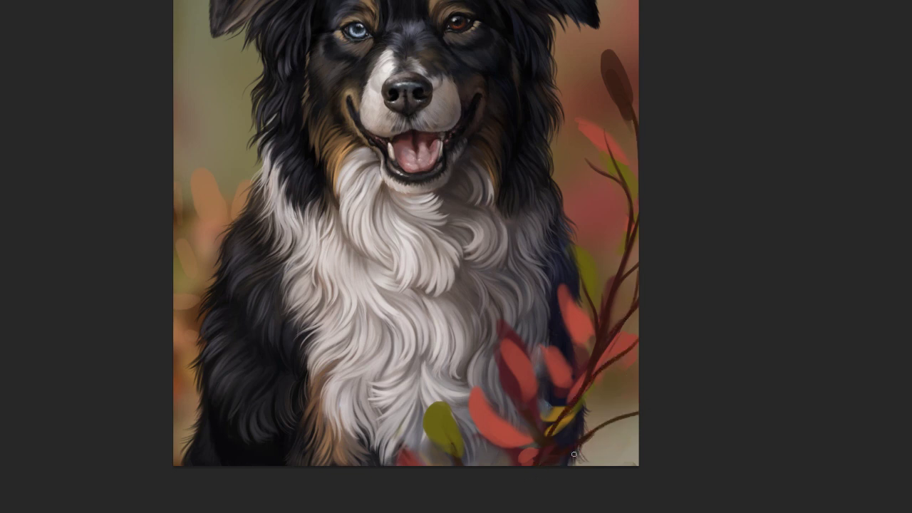
drag(631, 400, 611, 420)
mouse_move(457, 457)
mouse_down()
mouse_move(440, 424)
mouse_move(537, 435)
mouse_up()
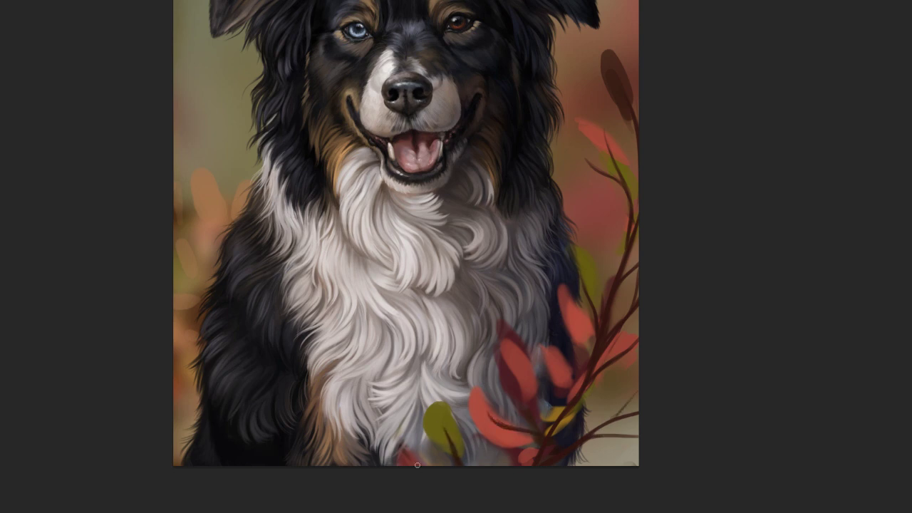
drag(534, 359, 535, 390)
With a different brush, add faint light highlights along the branch, twigs and leaf stems
right_click(582, 380)
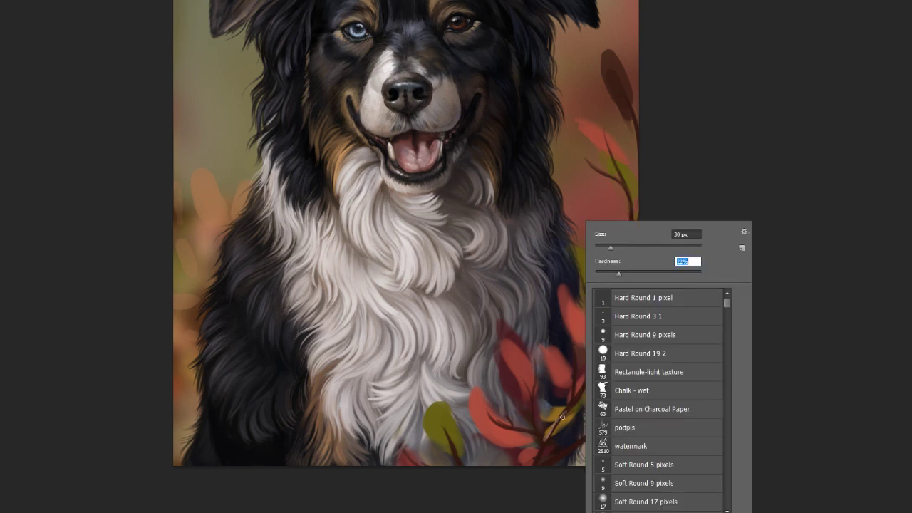
drag(561, 418, 584, 389)
mouse_move(593, 314)
mouse_down()
mouse_move(601, 328)
mouse_move(638, 222)
mouse_up()
mouse_move(603, 334)
mouse_down()
mouse_move(584, 388)
mouse_move(638, 283)
mouse_up()
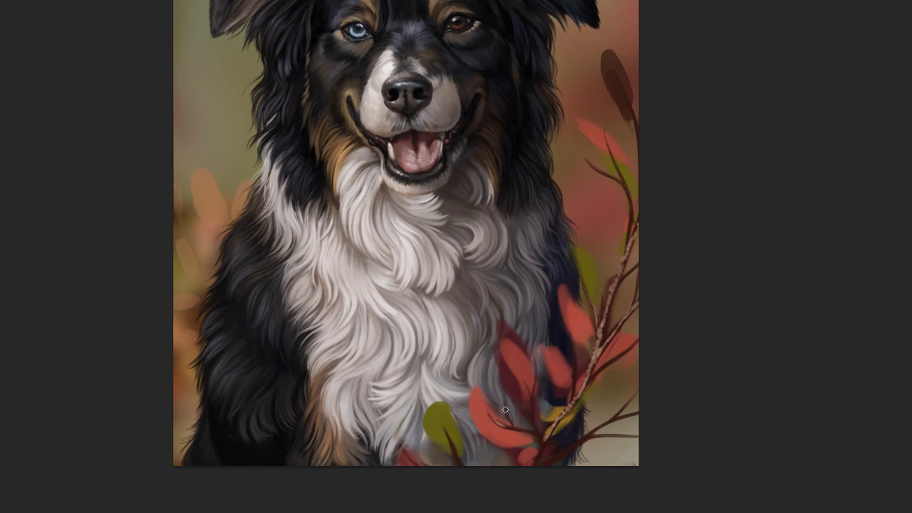
drag(512, 428, 536, 436)
mouse_move(460, 466)
mouse_down()
mouse_move(453, 450)
mouse_move(459, 464)
mouse_up()
drag(546, 465, 619, 415)
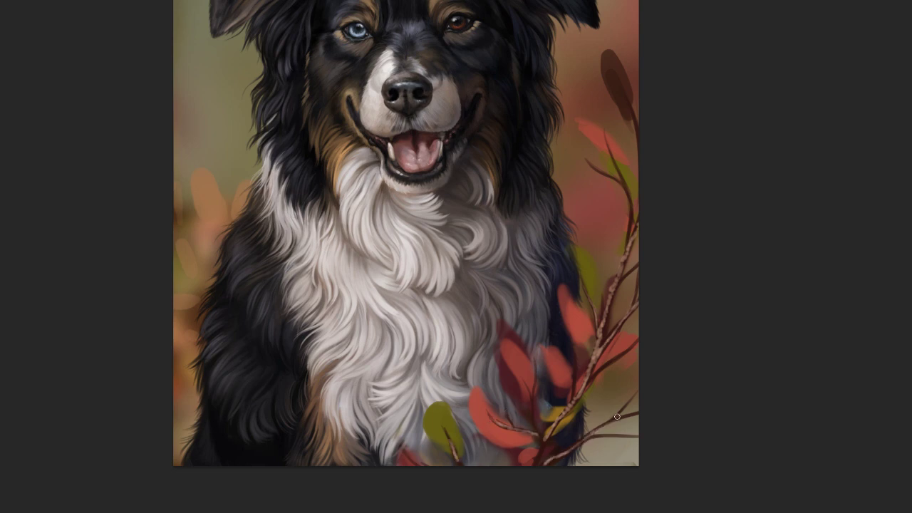
right_click(567, 403)
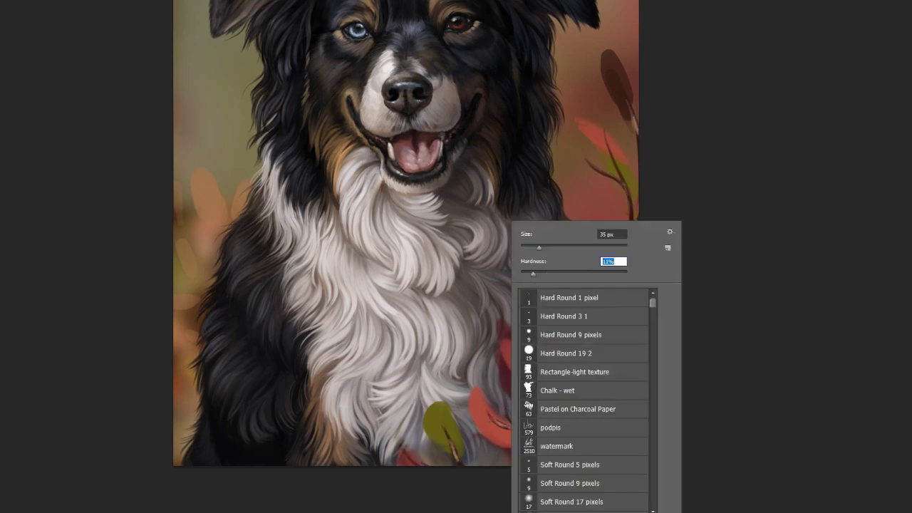
key(Return)
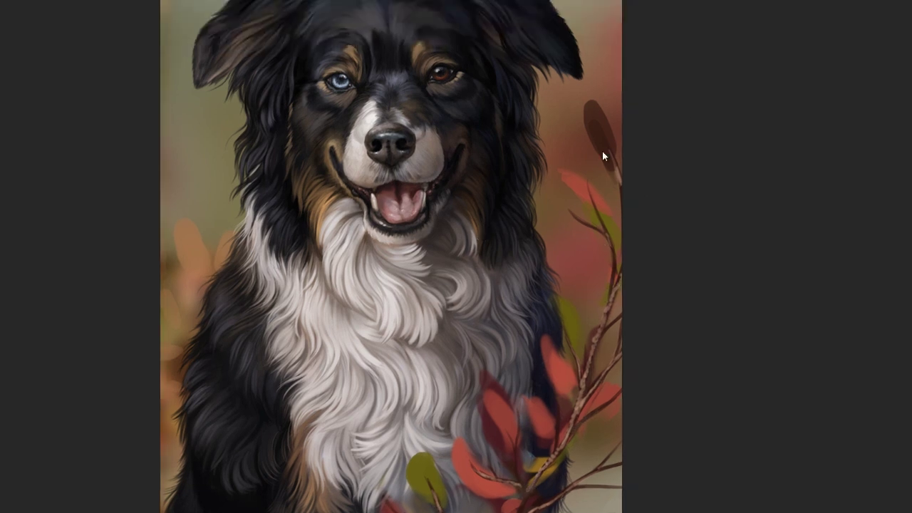
Texture the upper-right red leaf, lighten it with coral strokes, and add a dark red berry
right_click(593, 118)
key(Return)
mouse_move(585, 128)
mouse_down()
mouse_move(602, 161)
mouse_move(598, 134)
mouse_move(608, 123)
mouse_up()
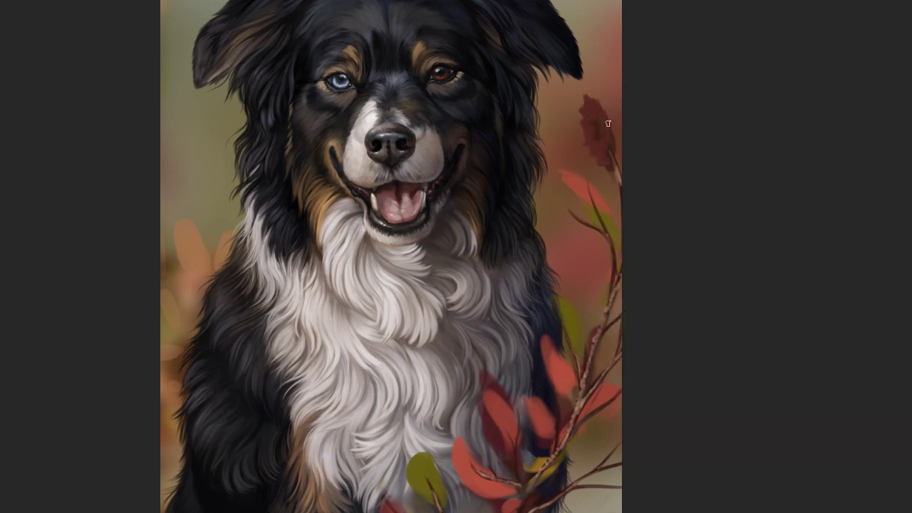
right_click(609, 179)
key(Return)
mouse_move(561, 171)
mouse_down()
mouse_move(600, 212)
mouse_move(592, 199)
mouse_move(616, 240)
mouse_move(584, 214)
mouse_move(611, 248)
mouse_up()
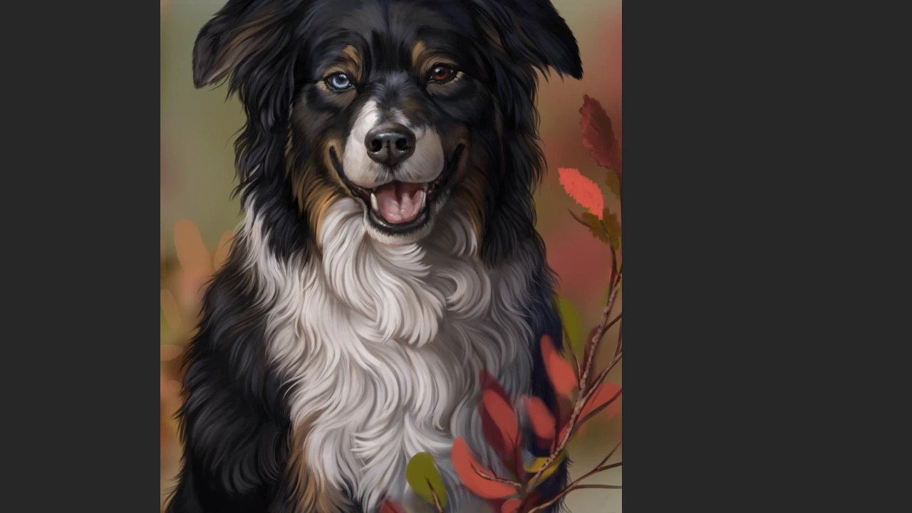
mouse_move(567, 213)
mouse_down()
mouse_move(561, 206)
mouse_move(570, 205)
mouse_up()
Paint dark olive leaves along the right branch
mouse_move(559, 301)
mouse_down()
mouse_move(550, 317)
mouse_move(578, 334)
mouse_move(575, 359)
mouse_move(570, 338)
mouse_move(596, 315)
mouse_move(591, 367)
mouse_up()
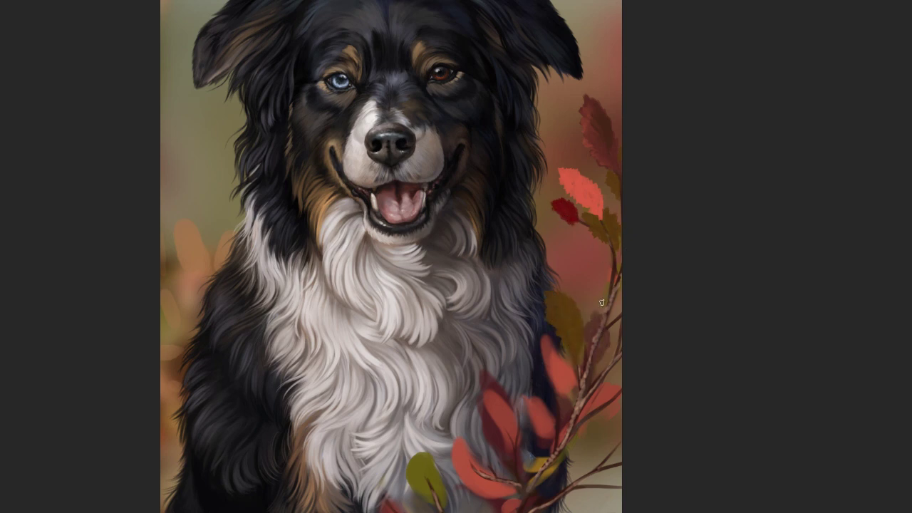
mouse_move(602, 306)
mouse_down()
mouse_move(606, 274)
mouse_move(592, 308)
mouse_up()
drag(607, 272, 607, 299)
scroll(611, 242, down, 2)
Darken and texture the lower red leaves, defining distinct serrated leaf shapes
mouse_move(541, 298)
mouse_down()
mouse_move(561, 324)
mouse_move(550, 326)
mouse_move(557, 346)
mouse_move(533, 314)
mouse_move(542, 299)
mouse_move(570, 349)
mouse_up()
mouse_move(498, 342)
mouse_down()
mouse_move(510, 381)
mouse_move(491, 378)
mouse_up()
mouse_move(463, 406)
mouse_down()
mouse_move(484, 423)
mouse_move(486, 452)
mouse_move(548, 411)
mouse_up()
drag(539, 374, 587, 398)
mouse_move(605, 347)
mouse_down()
mouse_move(591, 378)
mouse_move(573, 382)
mouse_up()
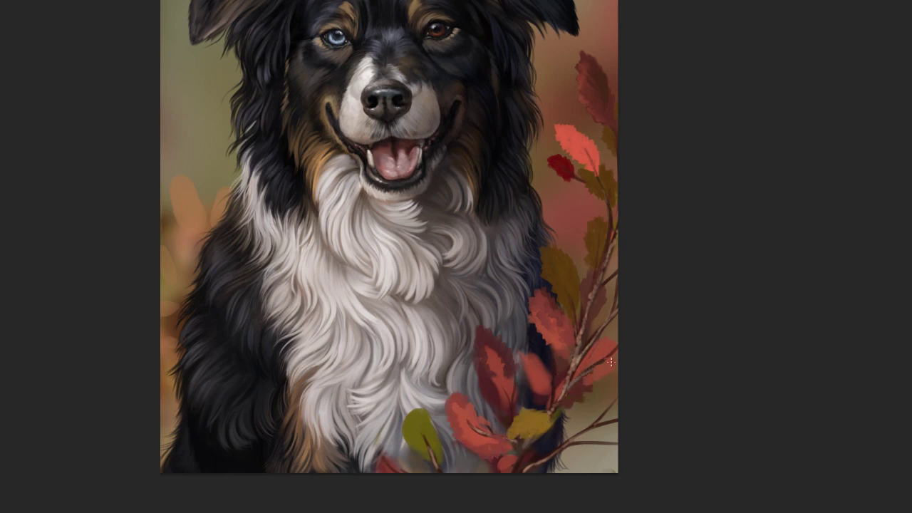
mouse_move(499, 376)
mouse_down()
mouse_move(479, 349)
mouse_move(499, 334)
mouse_up()
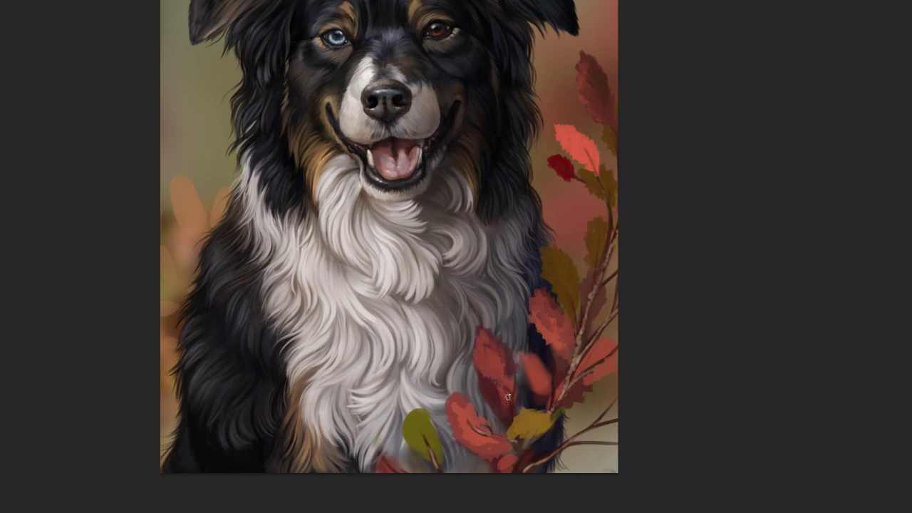
drag(503, 392, 488, 410)
mouse_move(543, 365)
mouse_down()
mouse_move(552, 391)
mouse_move(528, 387)
mouse_up()
Mirror the canvas and paint red touches and a yellow-green leaf at the bottom corner
key(m)
drag(302, 325, 420, 317)
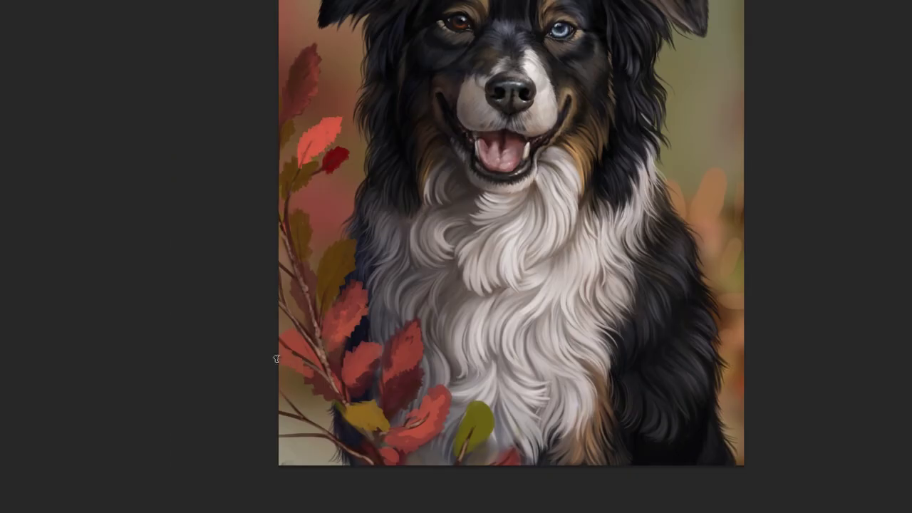
drag(288, 345, 285, 360)
drag(340, 456, 356, 462)
drag(299, 436, 285, 456)
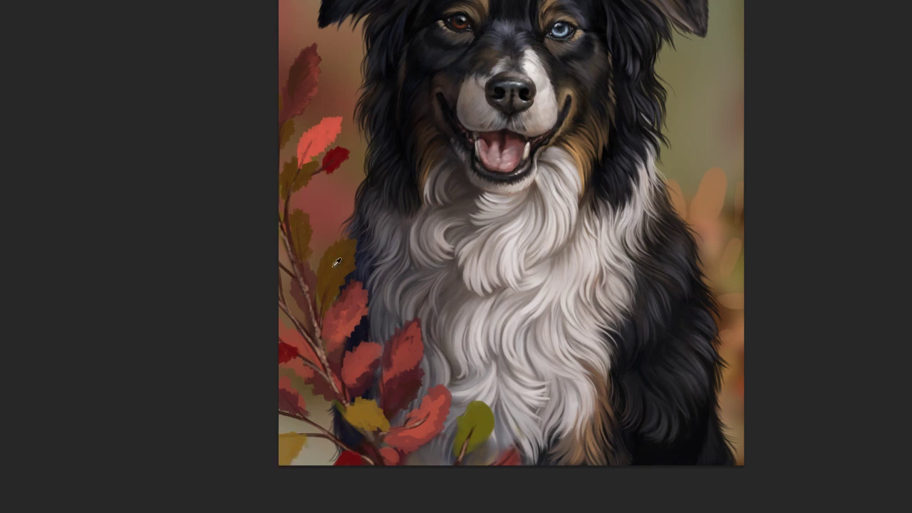
Deepen the bottom leaves to olive-gold, flip the canvas back, and add a dark olive leaf
mouse_move(467, 407)
mouse_down()
mouse_move(459, 438)
mouse_move(488, 445)
mouse_move(467, 453)
mouse_move(503, 459)
mouse_move(417, 441)
mouse_move(448, 457)
mouse_move(440, 463)
mouse_up()
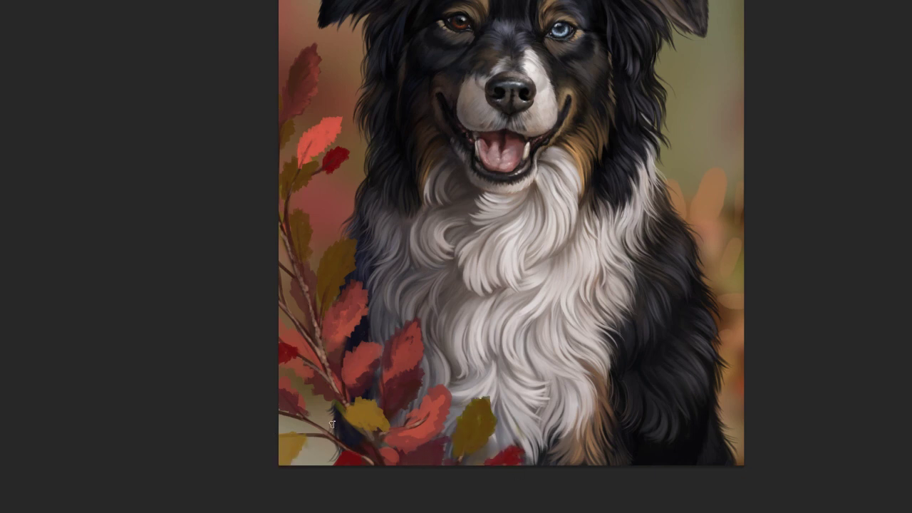
drag(332, 425, 392, 436)
alt+click(361, 366)
drag(487, 393, 492, 419)
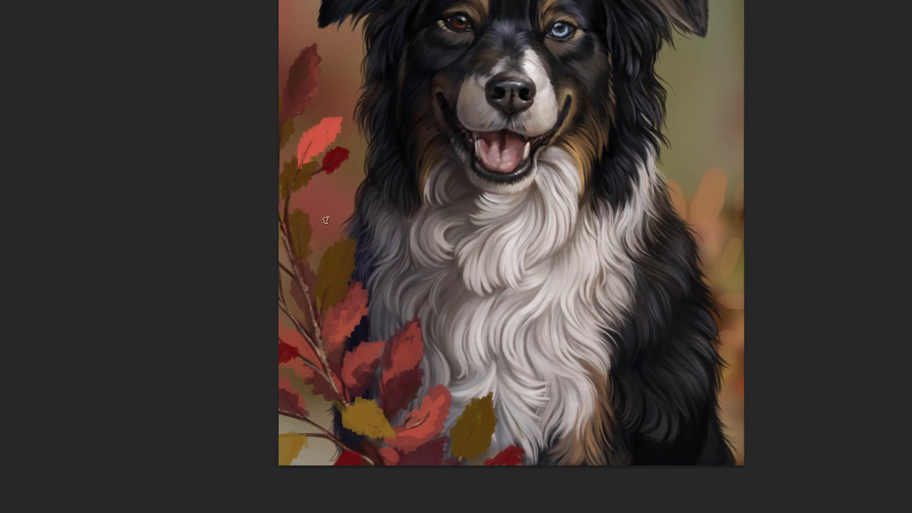
click(360, 112)
drag(627, 419, 639, 403)
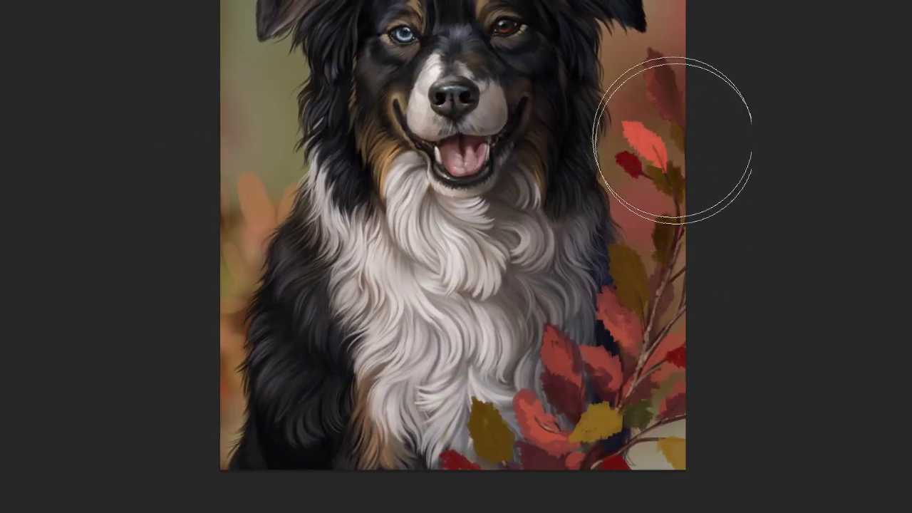
Brighten the red leaf beside the chest with orange and deepen the lower leaf's red
click(548, 455)
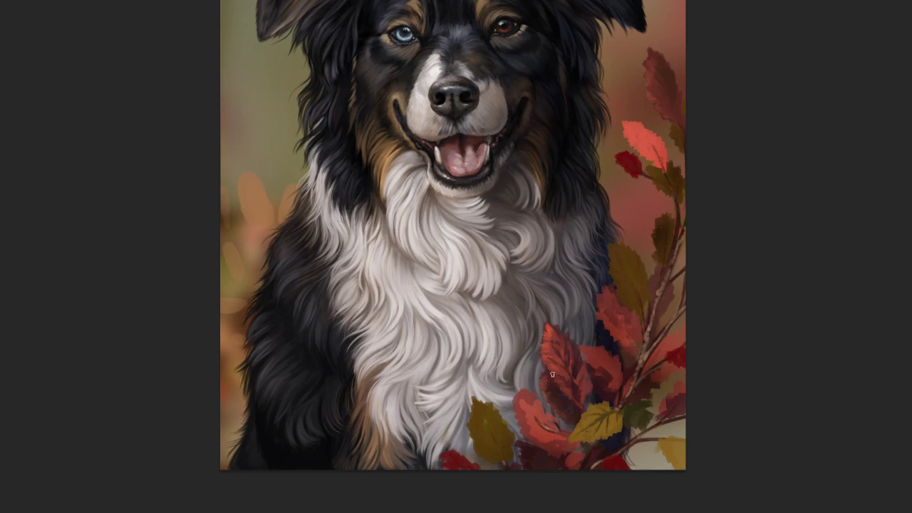
alt+click(579, 396)
mouse_move(600, 285)
mouse_down()
mouse_move(600, 320)
mouse_move(627, 340)
mouse_up()
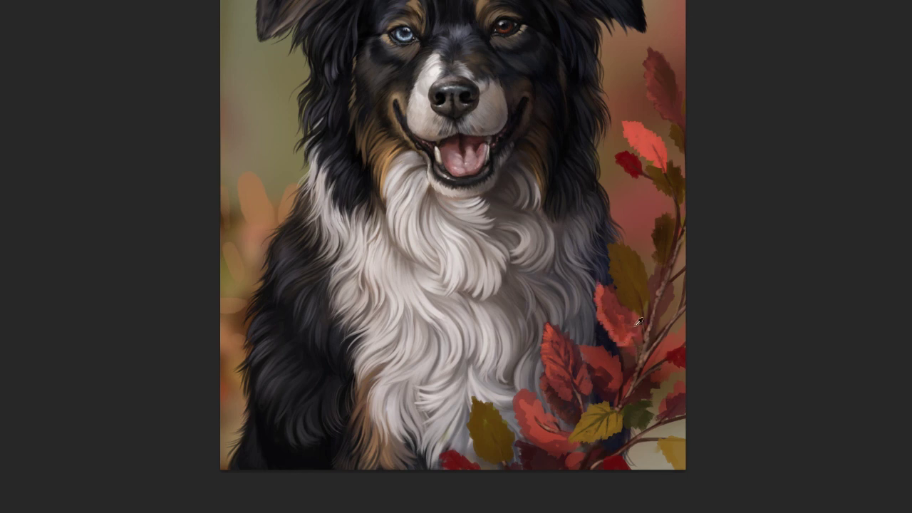
alt+click(631, 371)
drag(598, 357, 616, 386)
alt+click(604, 365)
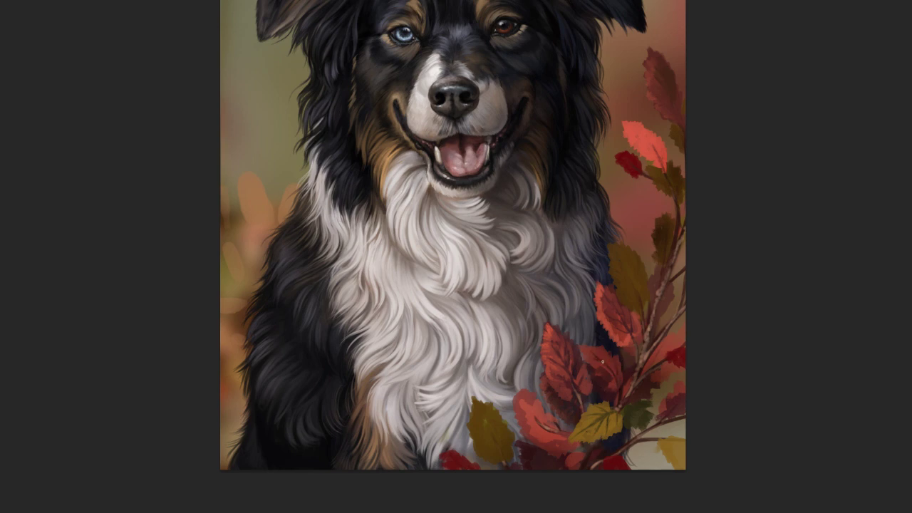
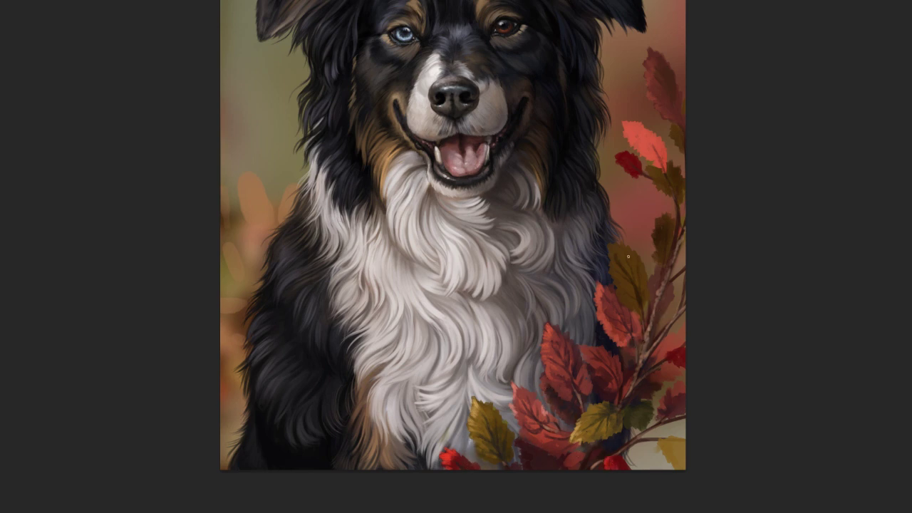
Lighten and darken the olive leaf beside the dog's chest, then mirror the canvas
mouse_move(617, 257)
mouse_down()
mouse_move(646, 283)
mouse_move(627, 286)
mouse_up()
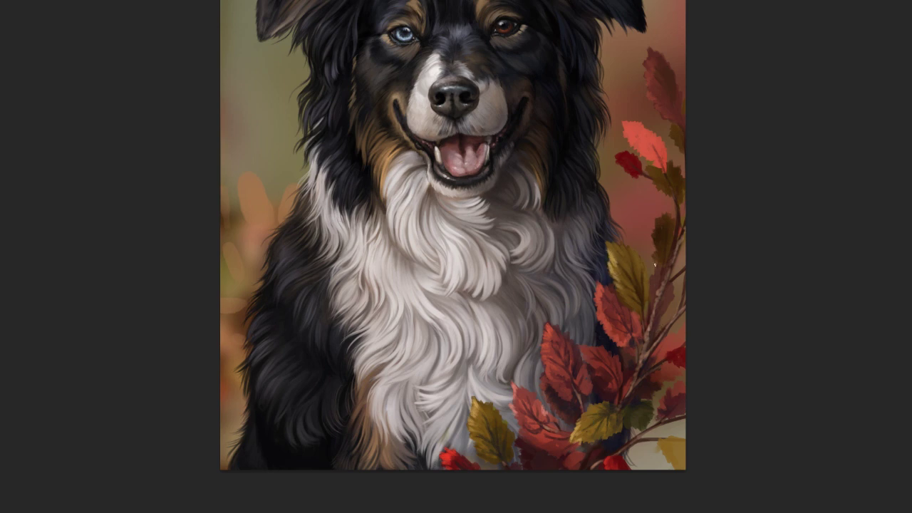
drag(616, 254, 632, 287)
key(ctrl+0)
click(370, 107)
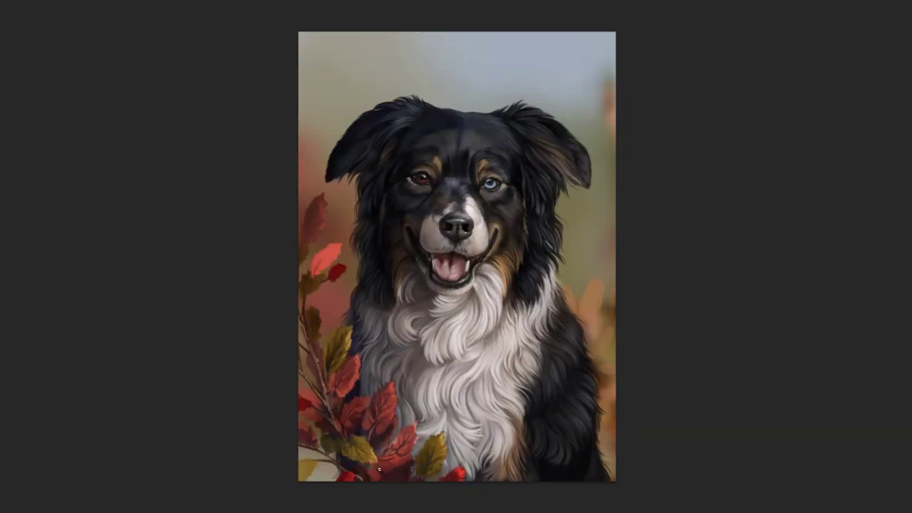
Shade the upper red leaf darker using colours sampled from the leaves
click(324, 377)
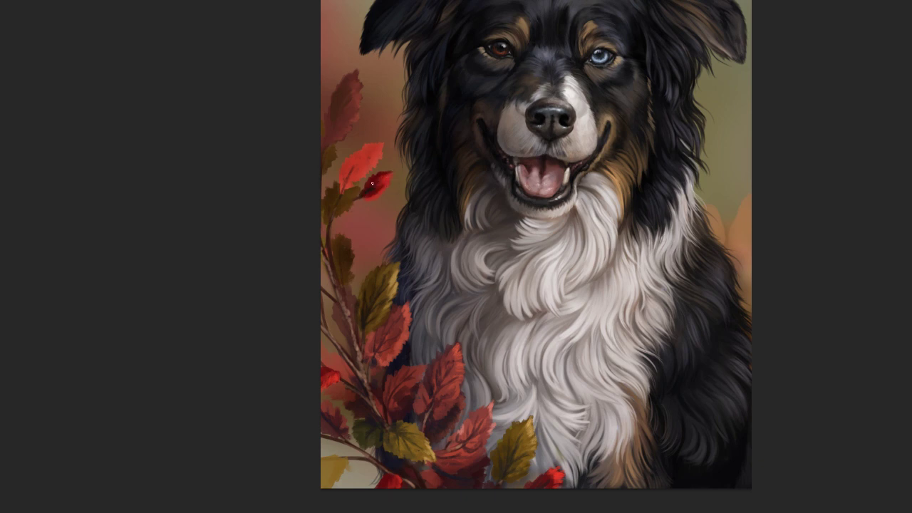
drag(371, 184, 348, 178)
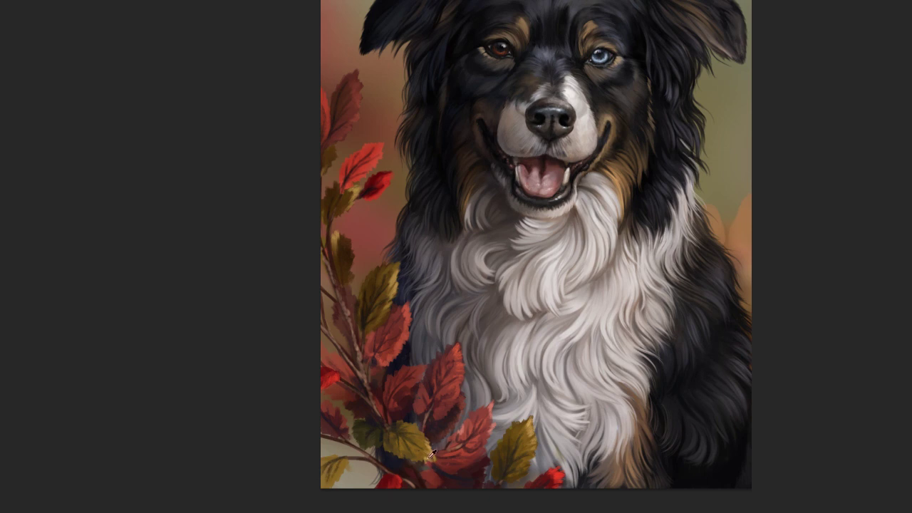
alt+click(476, 457)
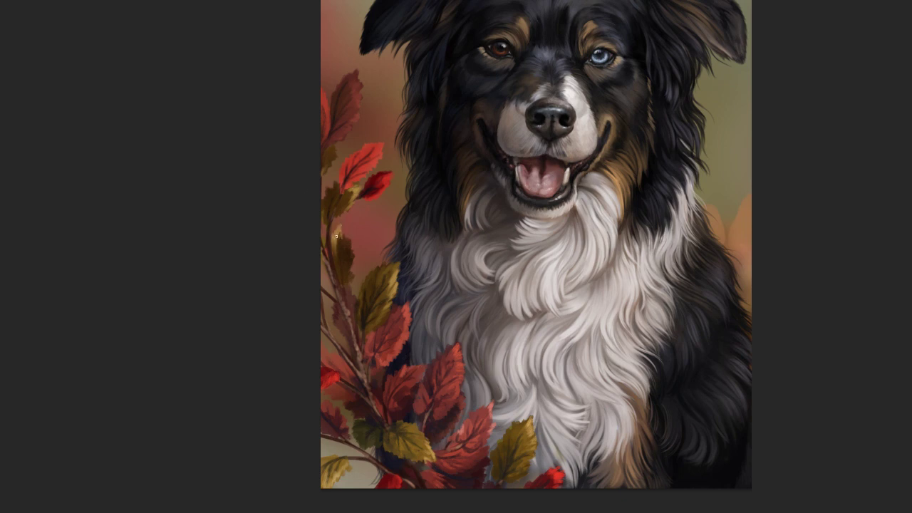
alt+click(344, 242)
key(ctrl+0)
Unflip the canvas and rotate a duplicated leaf sprig about −41.5° over the dog
click(376, 106)
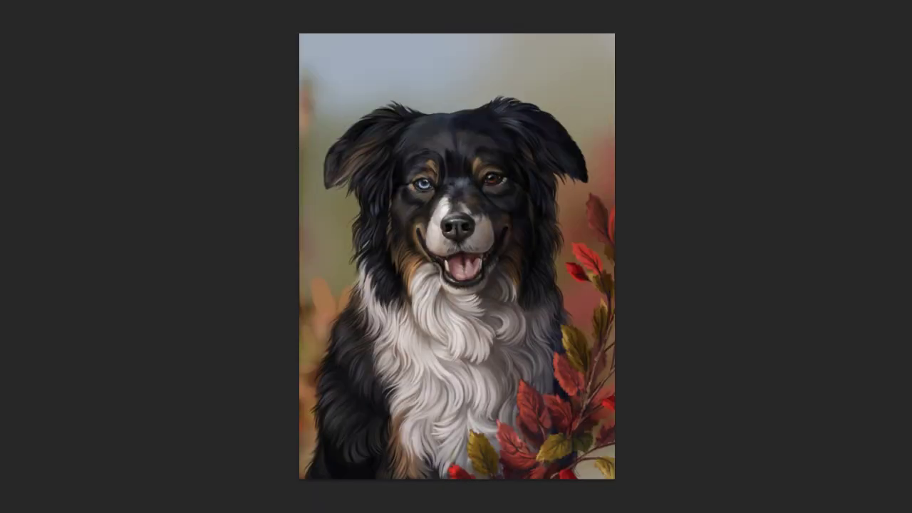
click(484, 164)
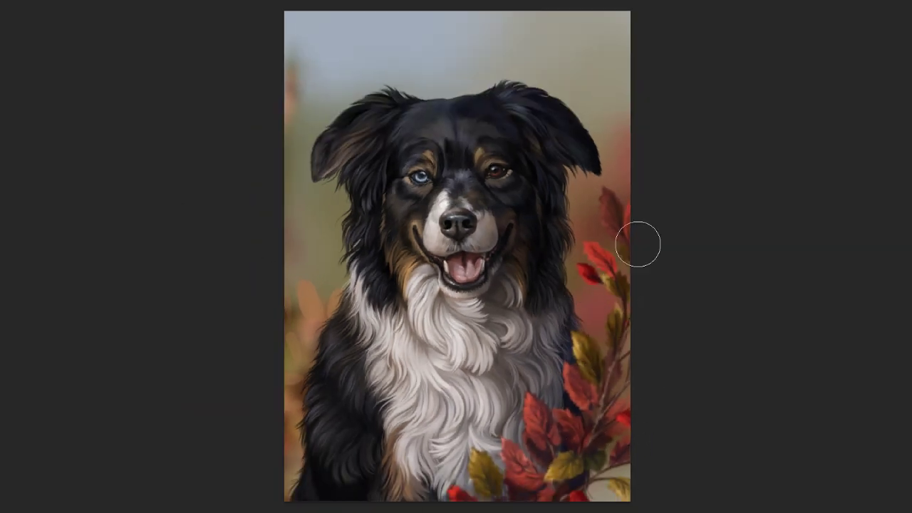
key(ctrl+t)
mouse_move(571, 179)
mouse_down()
mouse_move(486, 214)
mouse_move(385, 406)
mouse_up()
key(Return)
click(382, 22)
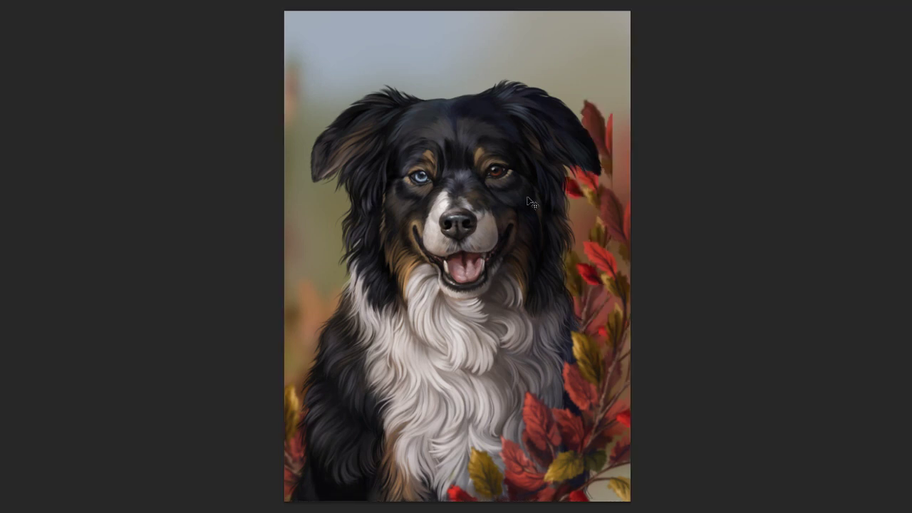
Rotate the upper-right leaf branch clockwise and erase its top
key(ctrl+t)
mouse_move(596, 234)
mouse_down()
mouse_move(653, 160)
mouse_move(631, 203)
mouse_up()
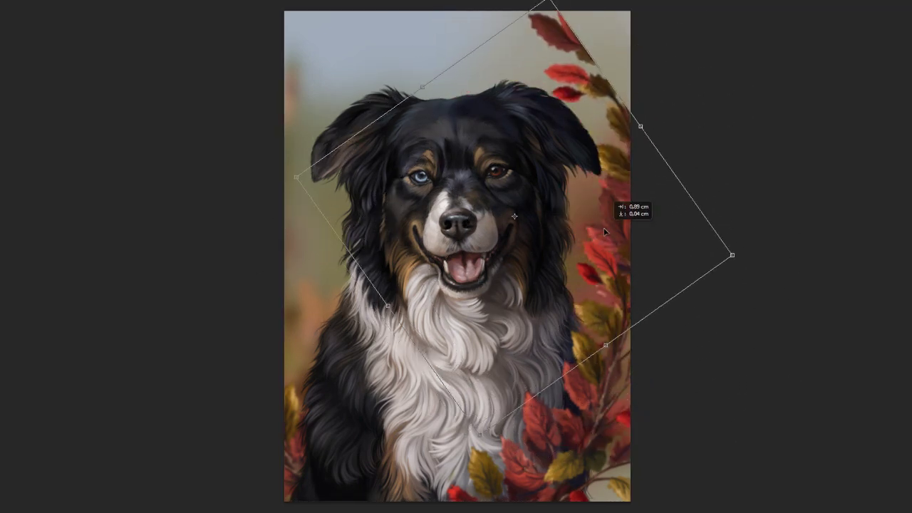
key(Return)
right_click(591, 81)
key(Escape)
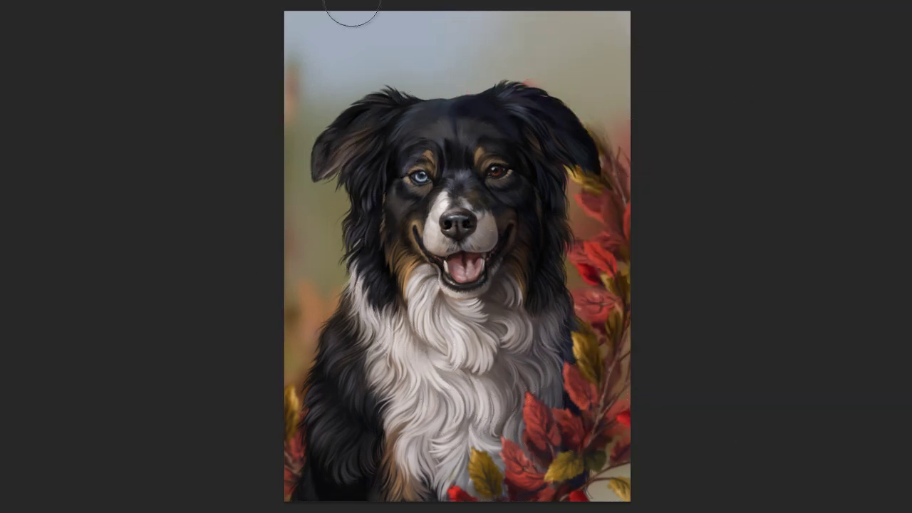
drag(598, 132, 595, 185)
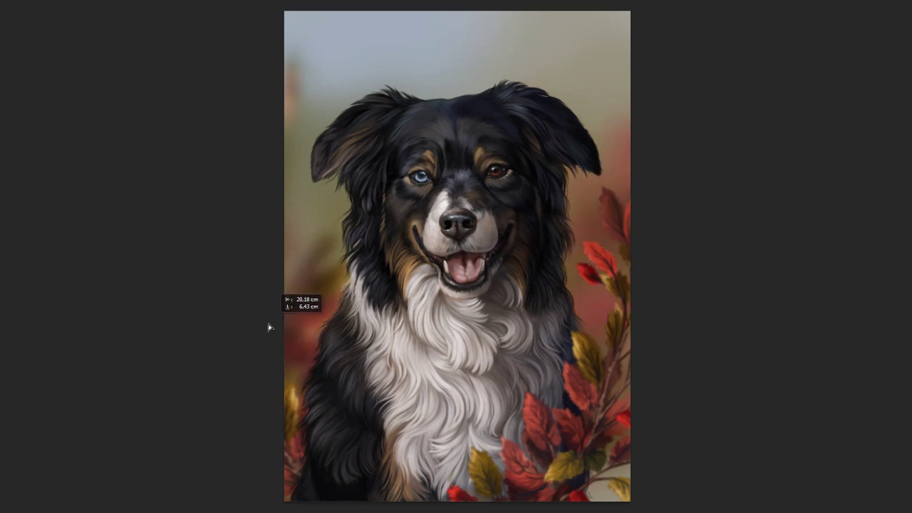
Place blurred red leaves along the left edge of the background
drag(314, 306, 269, 325)
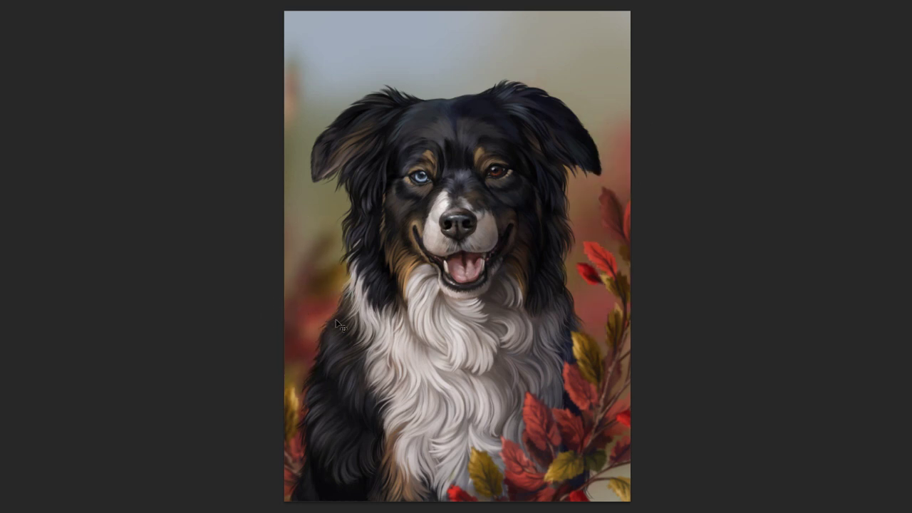
right_click(538, 404)
key(Escape)
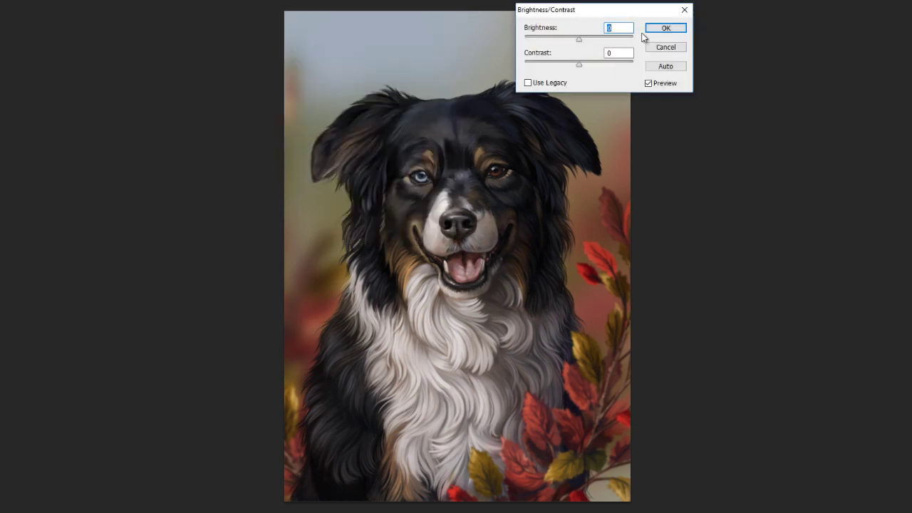
Apply Brightness 17 and Contrast 9 to the portrait
drag(574, 160, 580, 133)
click(661, 124)
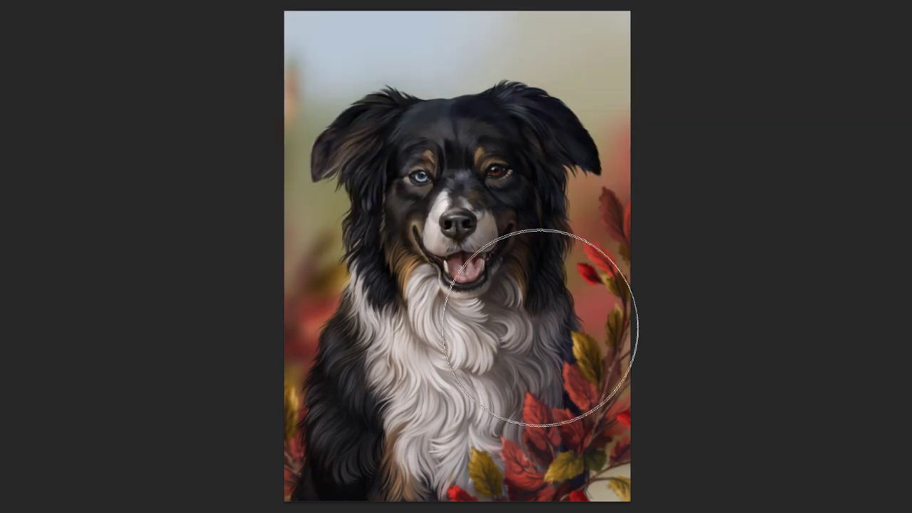
right_click(576, 305)
click(258, 17)
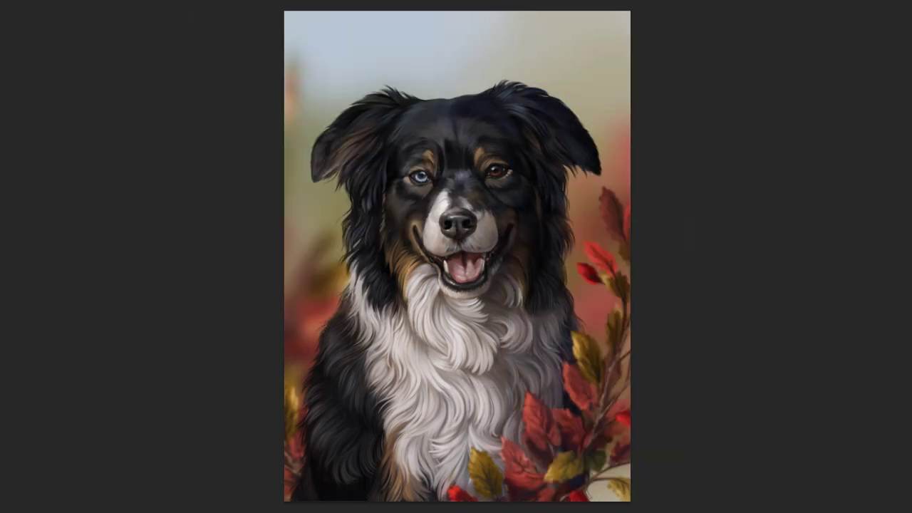
Apply an iris blur with the sharp area enlarged and moved up over the dog
click(484, 80)
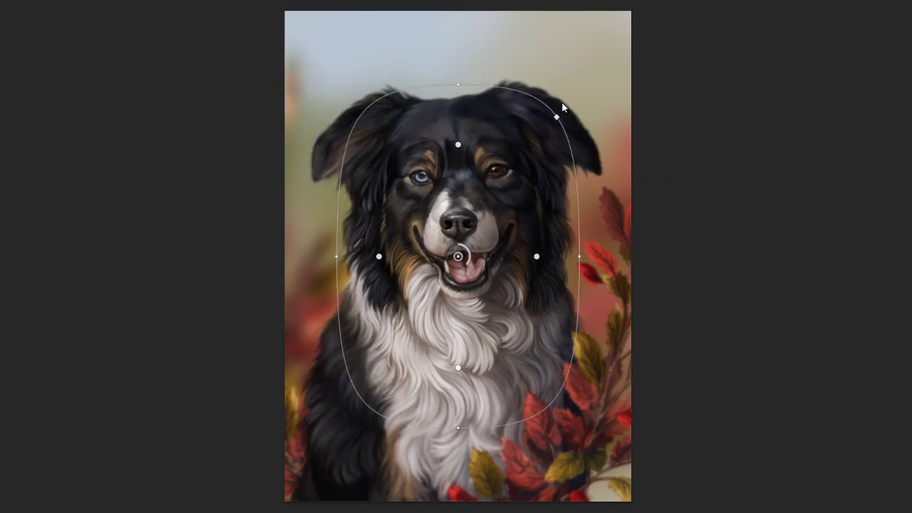
drag(483, 255, 504, 236)
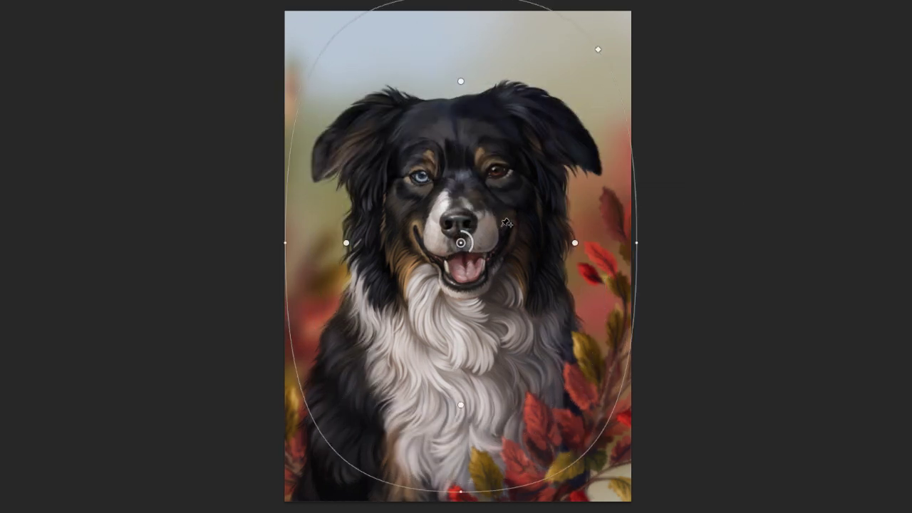
click(661, 4)
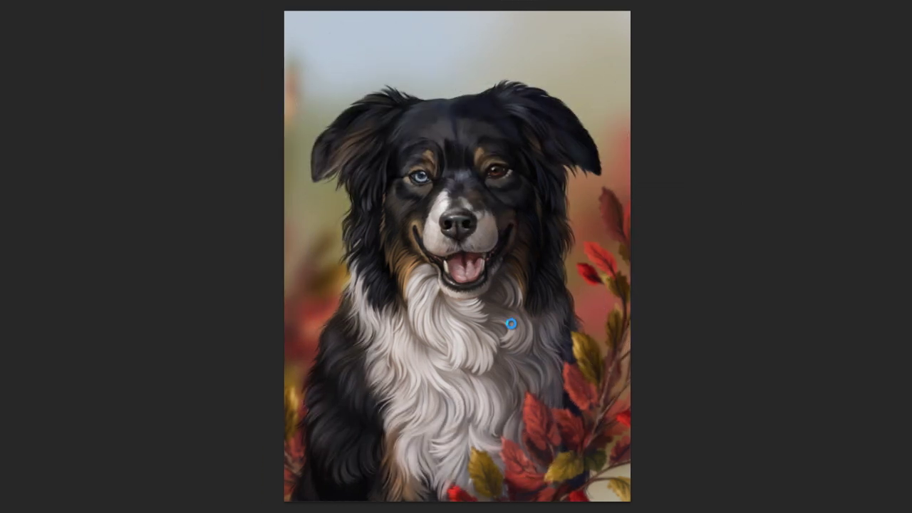
Apply a Levels adjustment that deepens the shadows and fine-tunes the input levels
key(ctrl+l)
drag(607, 297, 611, 298)
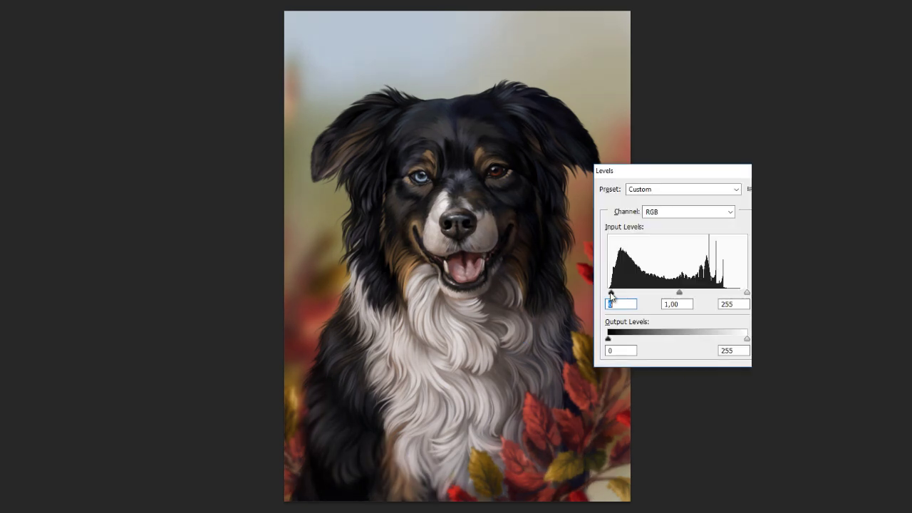
drag(743, 297, 733, 298)
key(Return)
key(h)
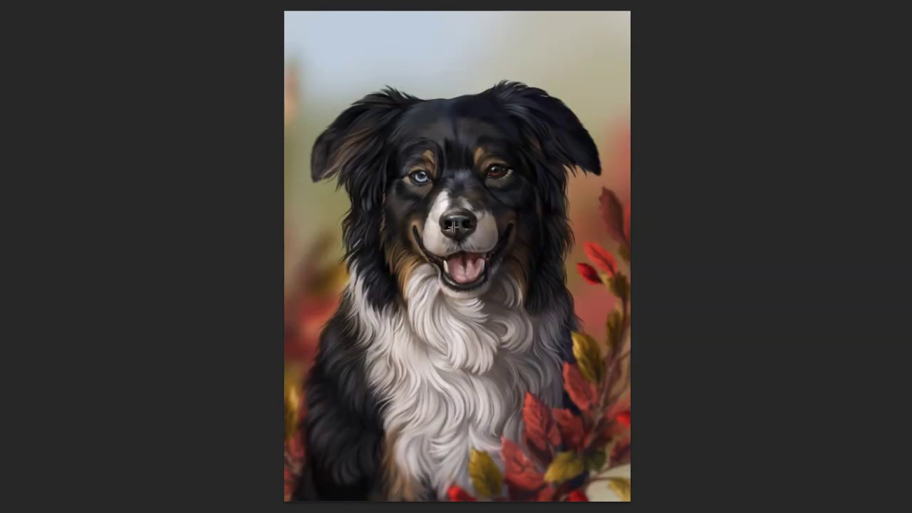
right_click(468, 173)
alt+right_click(431, 147)
right_click(452, 433)
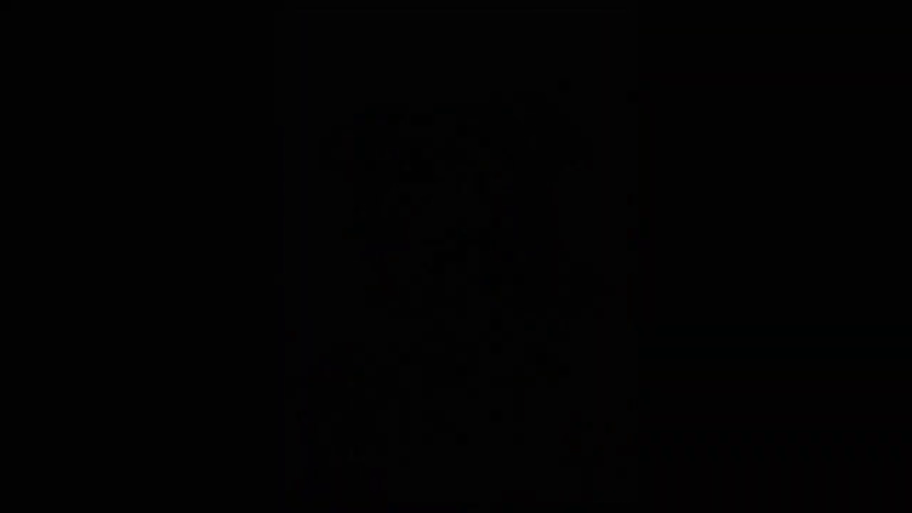